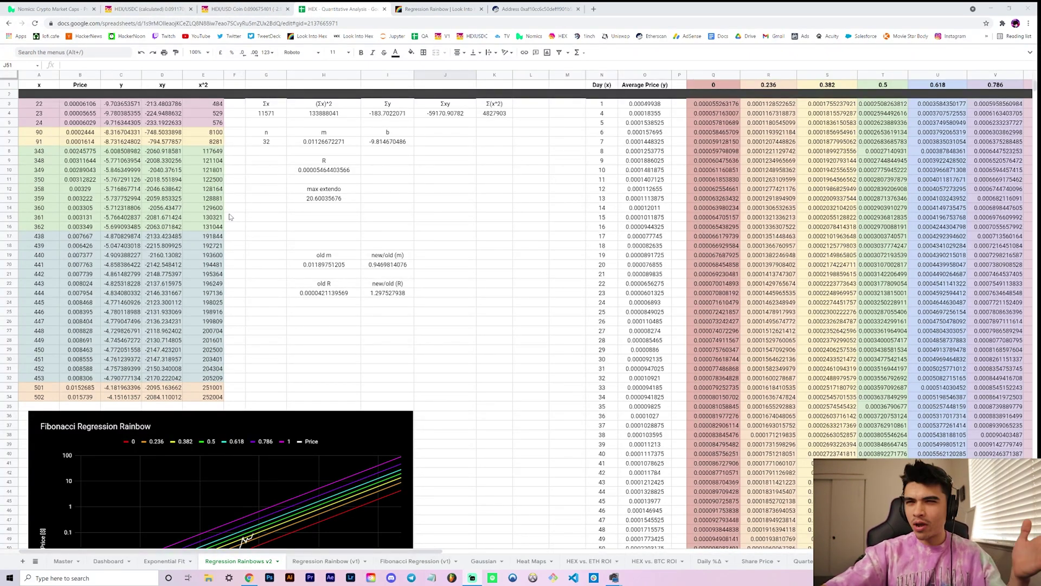
pyautogui.scroll(-1, 224, 217)
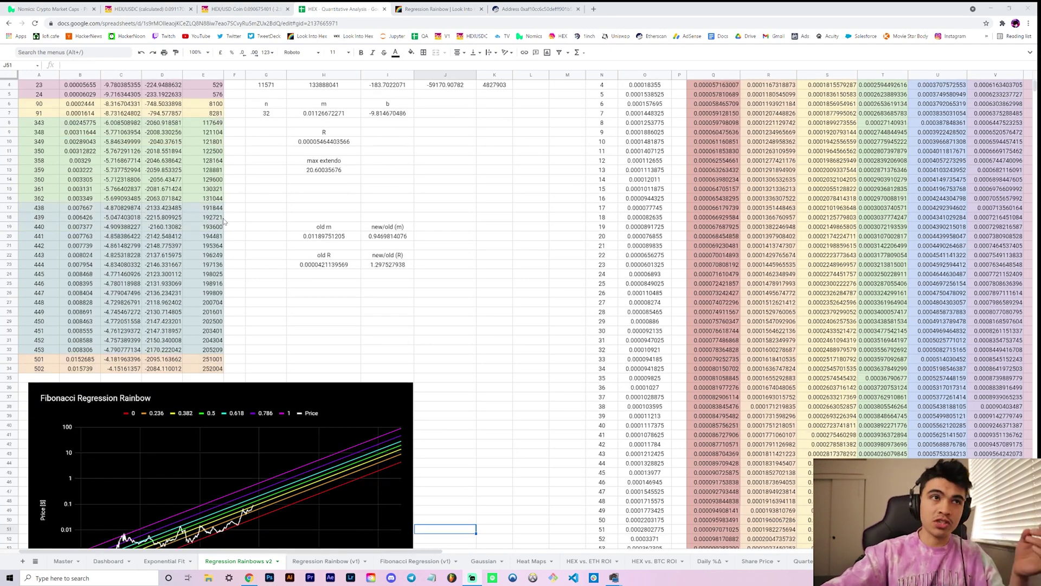
pyautogui.scroll(1, 223, 224)
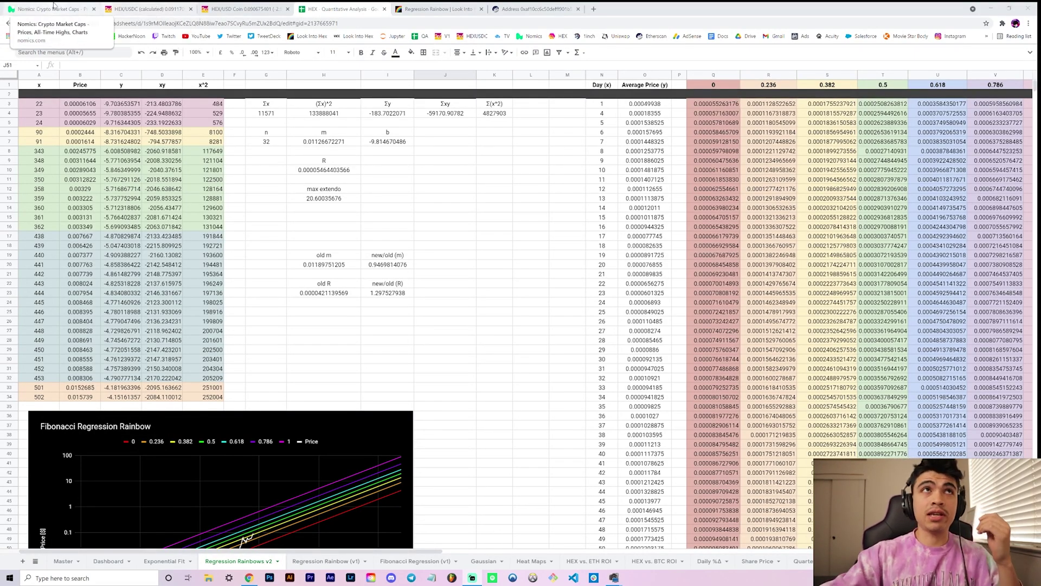
# Switch to the HEX/USDC chart and circle, with the Brush tool, the five areas where price touches the white trendline
pyautogui.click(153, 7)
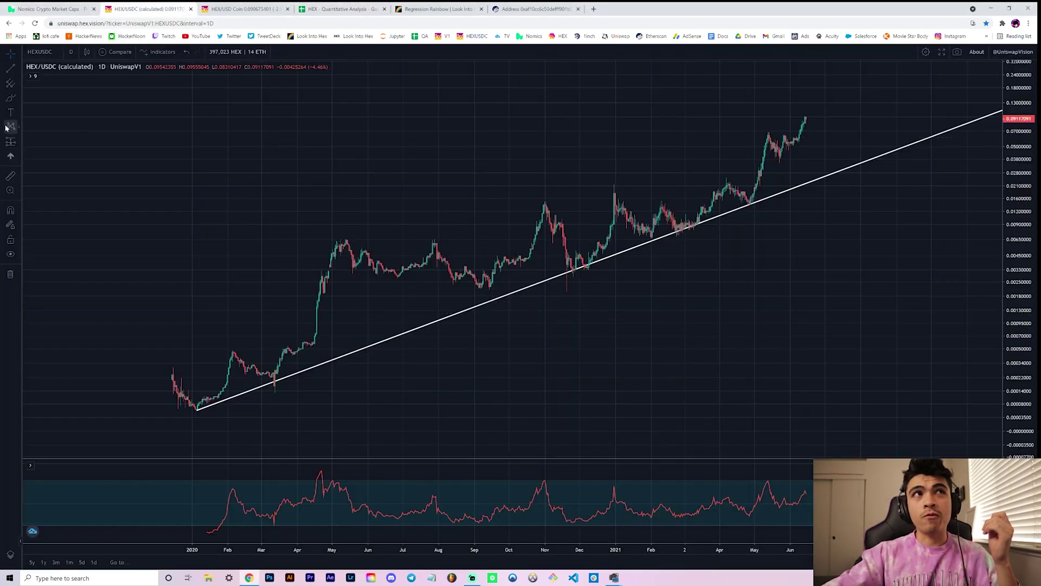
pyautogui.click(11, 97)
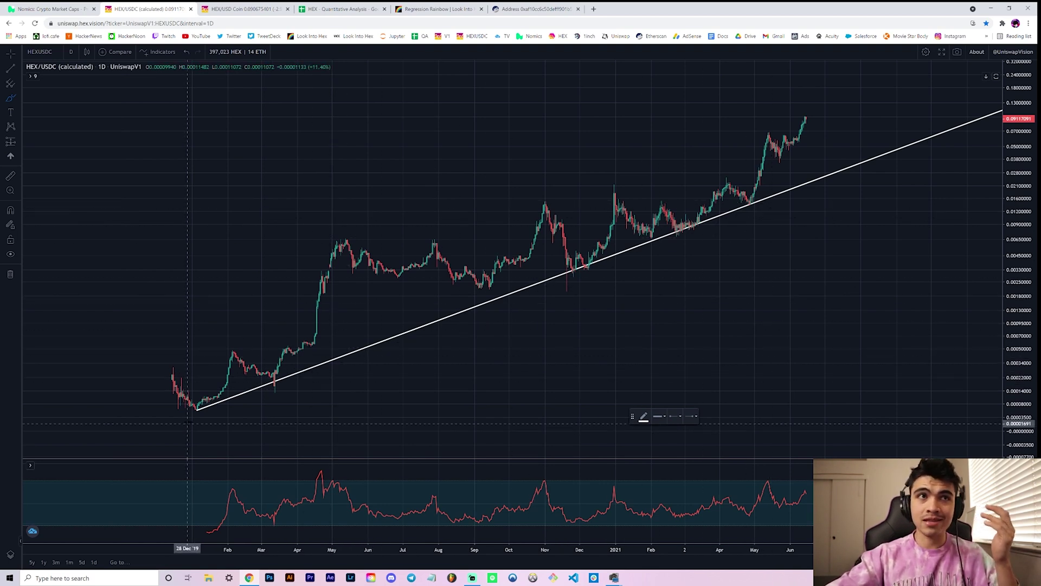
pyautogui.click(197, 410)
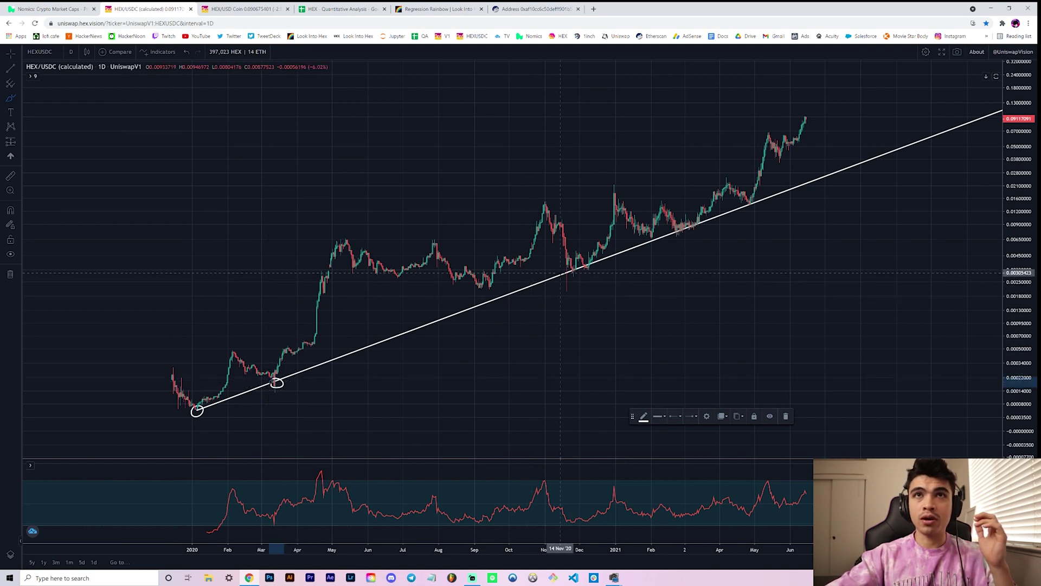
pyautogui.moveTo(574, 265)
pyautogui.mouseDown()
pyautogui.moveTo(564, 277)
pyautogui.moveTo(593, 262)
pyautogui.mouseUp()
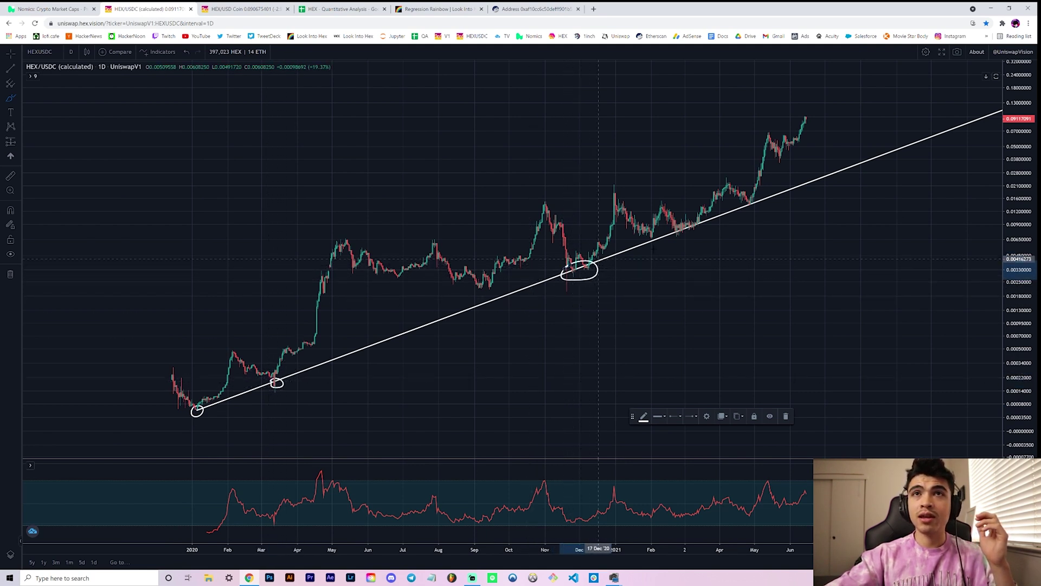
pyautogui.moveTo(689, 220)
pyautogui.mouseDown()
pyautogui.moveTo(673, 235)
pyautogui.moveTo(705, 222)
pyautogui.mouseUp()
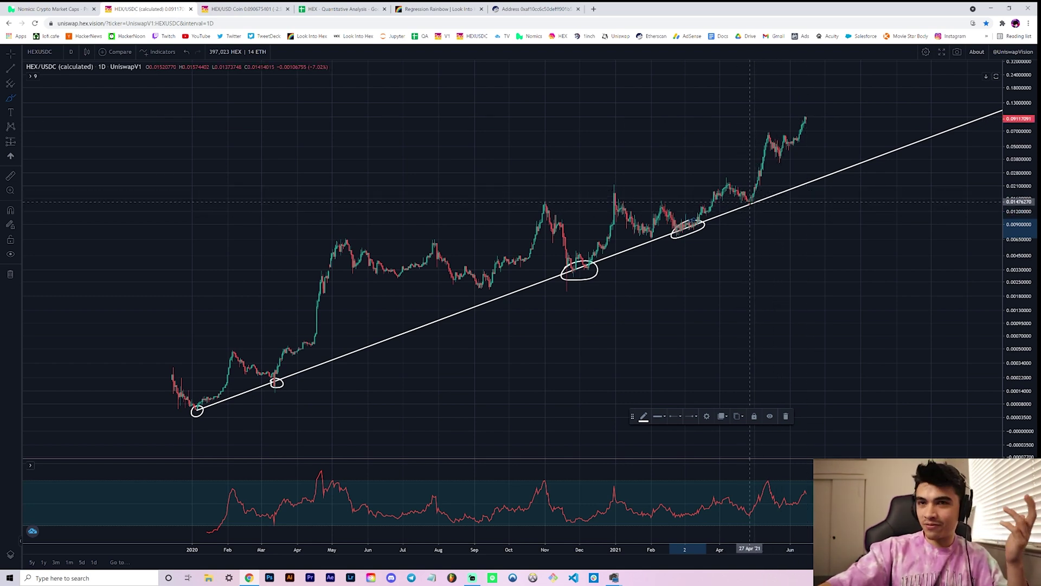
pyautogui.moveTo(750, 202); pyautogui.dragTo(749, 198)
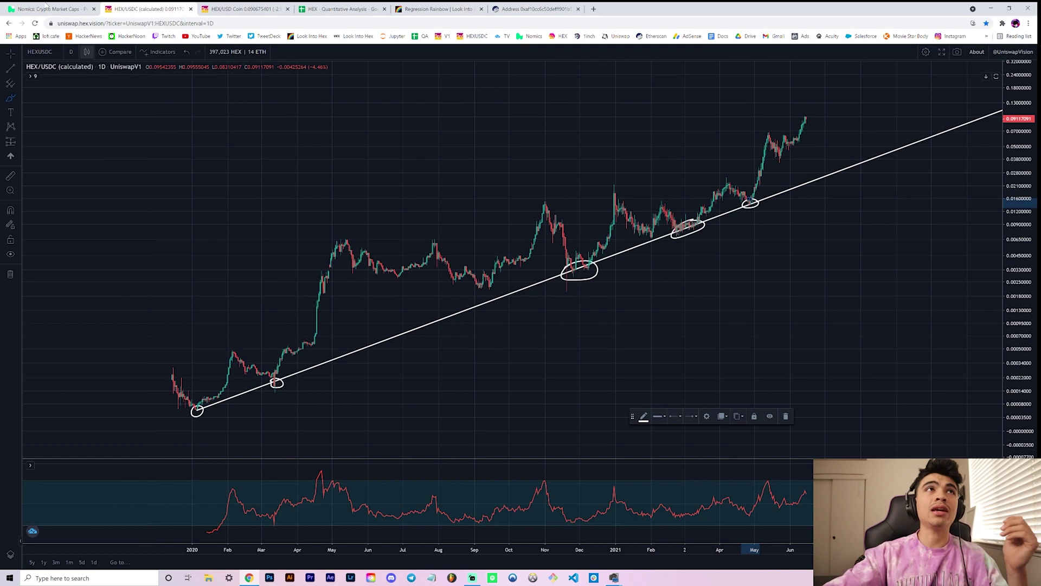
# Return to the HEX Quantitative Analysis sheet and inspect the data rows for x values 501 and 502, including the last Price cell
pyautogui.click(339, 9)
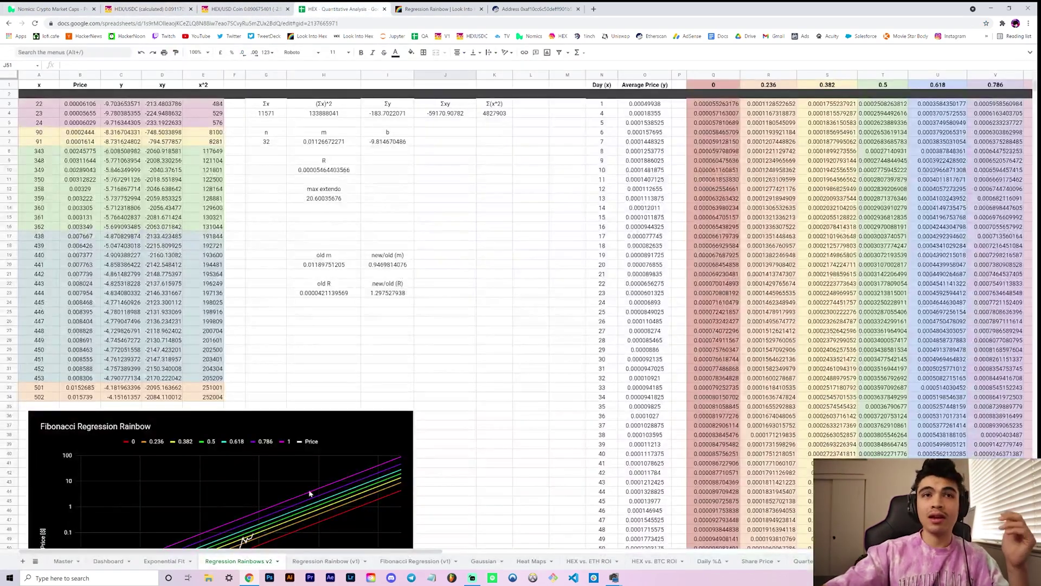
pyautogui.hscroll(5, 244, 539)
pyautogui.hscroll(-5, 244, 539)
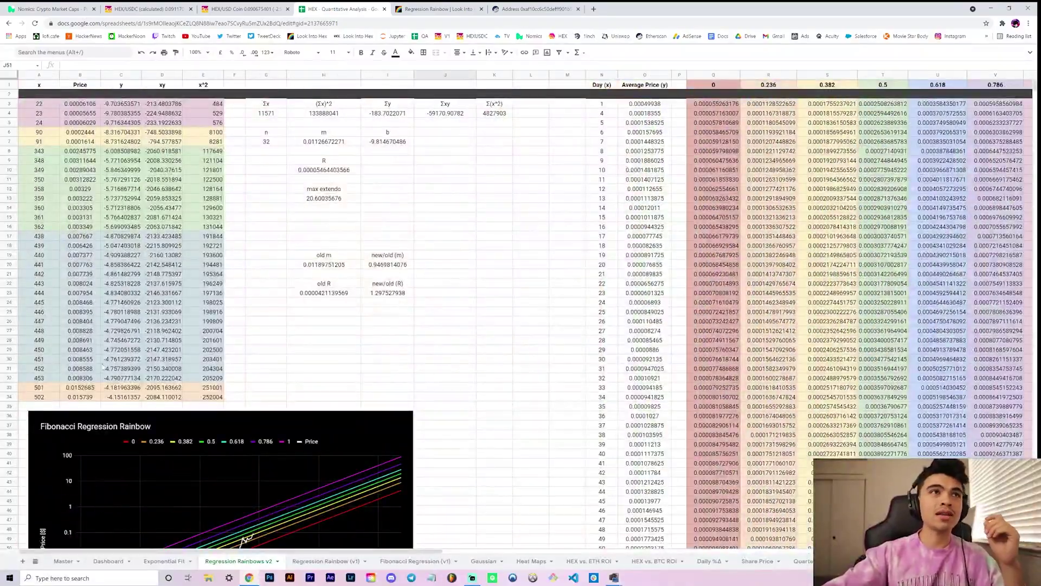
pyautogui.moveTo(36, 393); pyautogui.dragTo(212, 402)
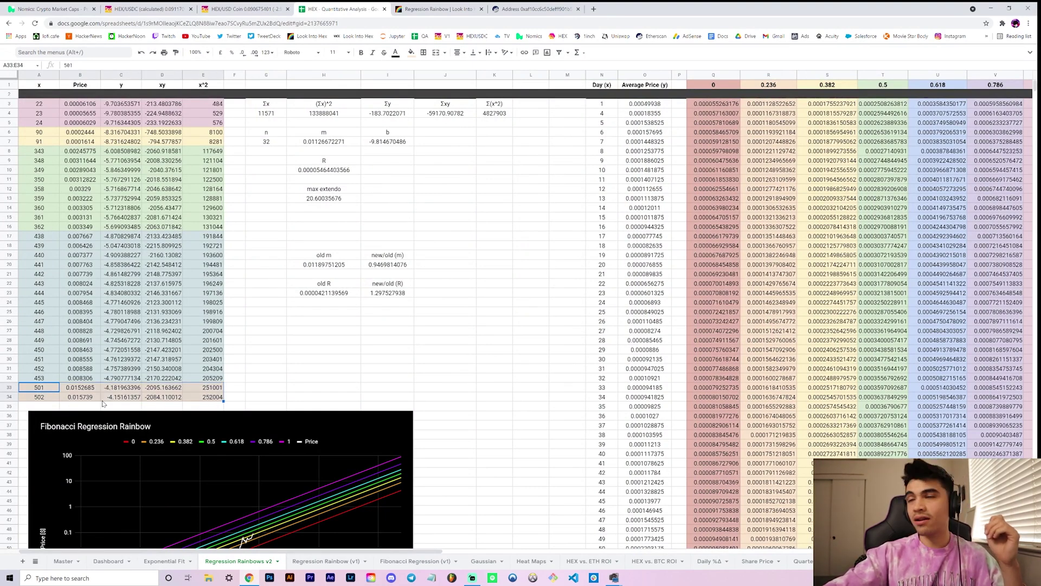
pyautogui.click(82, 396)
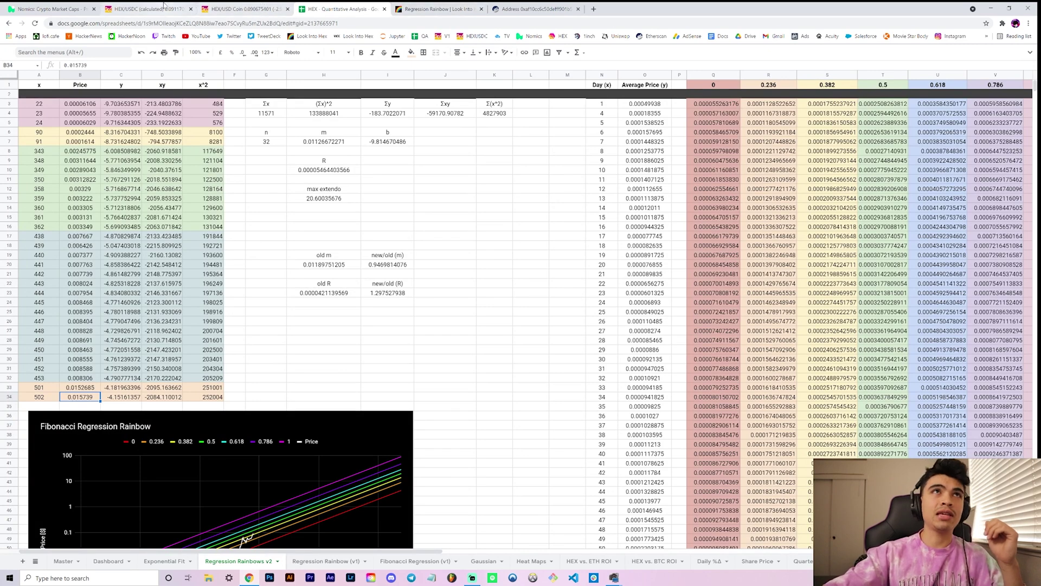
# Examine the circled trendline touches on the HEX/USDC chart, both close up and across the full price history
pyautogui.click(146, 9)
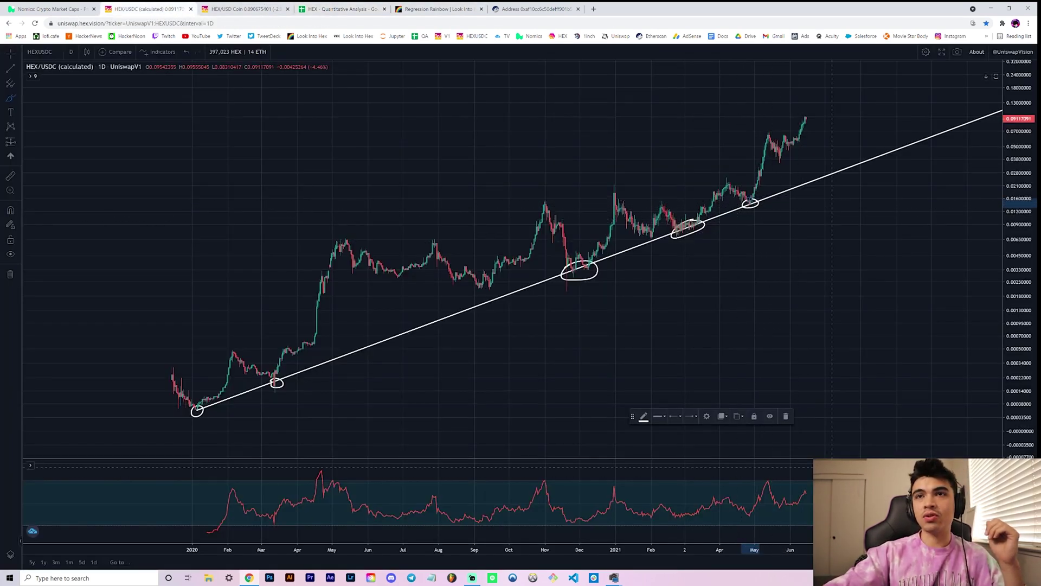
pyautogui.scroll(5, 755, 202)
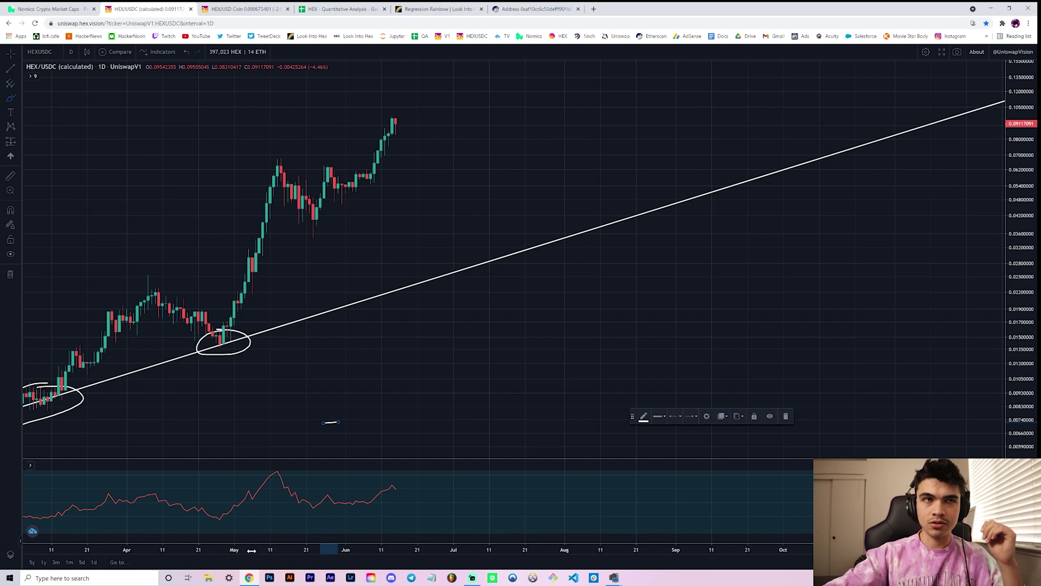
pyautogui.scroll(-10, 252, 551)
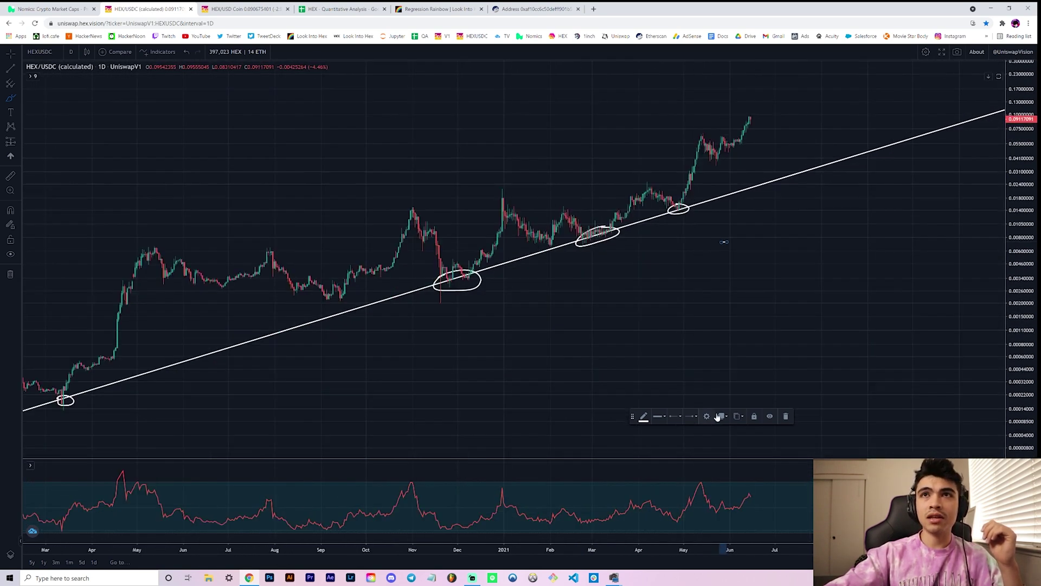
pyautogui.scroll(-3, 717, 416)
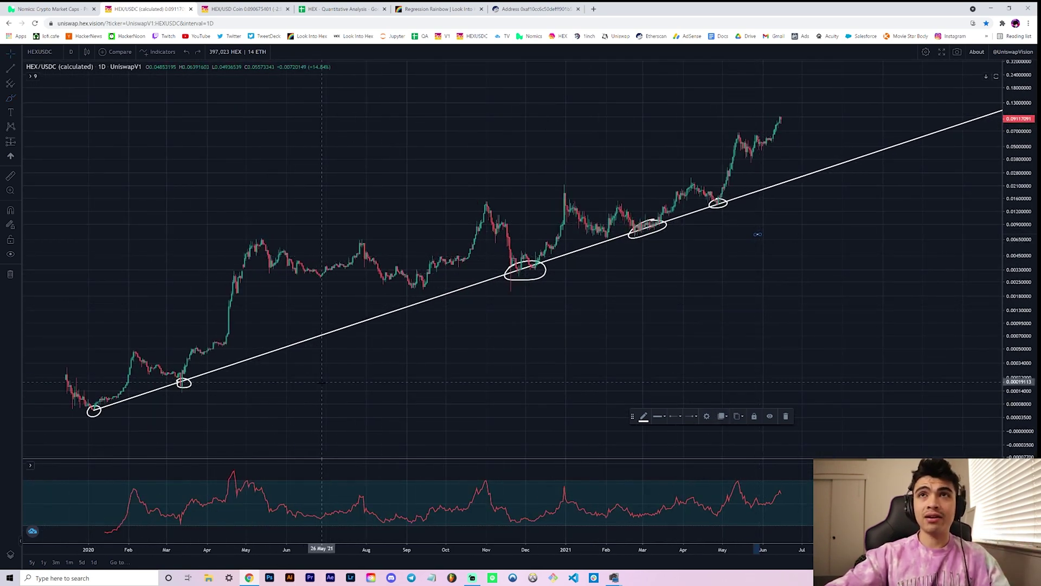
pyautogui.scroll(5, 322, 382)
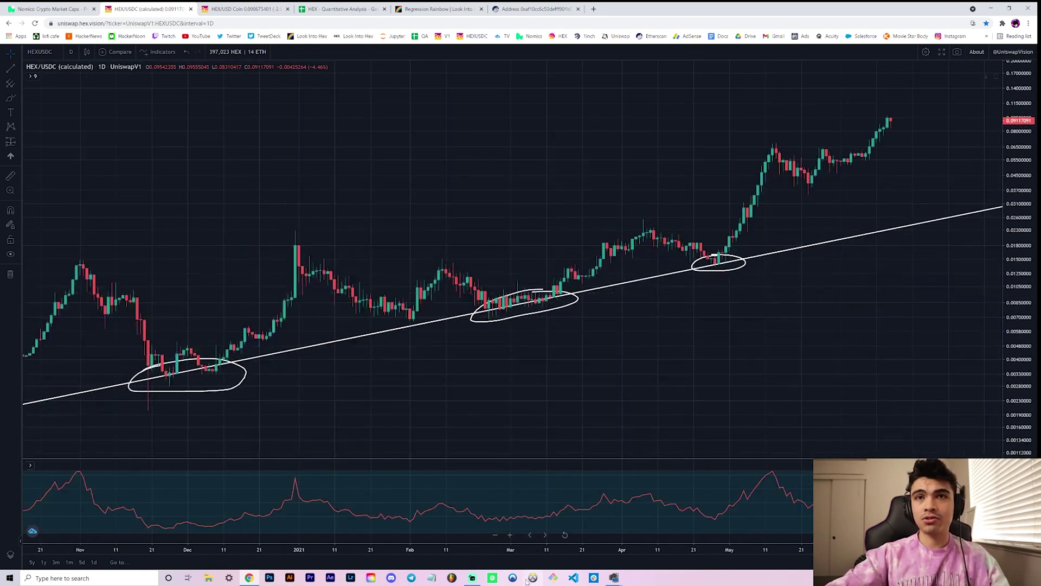
pyautogui.scroll(-5, 521, 551)
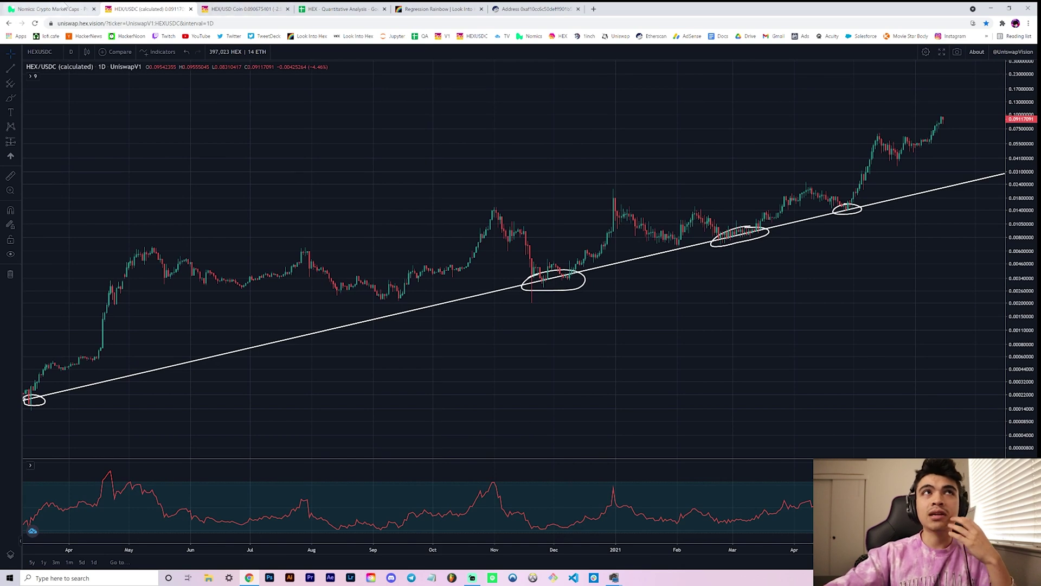
# Return to the Regression Rainbows v2 sheet and set its zoom to 175% to enlarge the Fibonacci Regression Rainbow chart
pyautogui.click(338, 9)
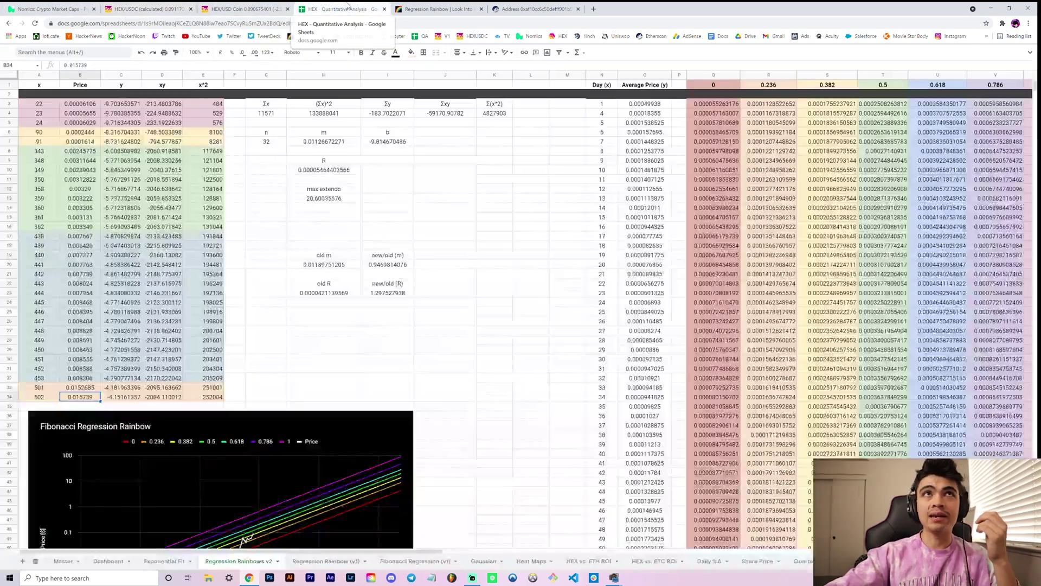
pyautogui.scroll(-3, 300, 273)
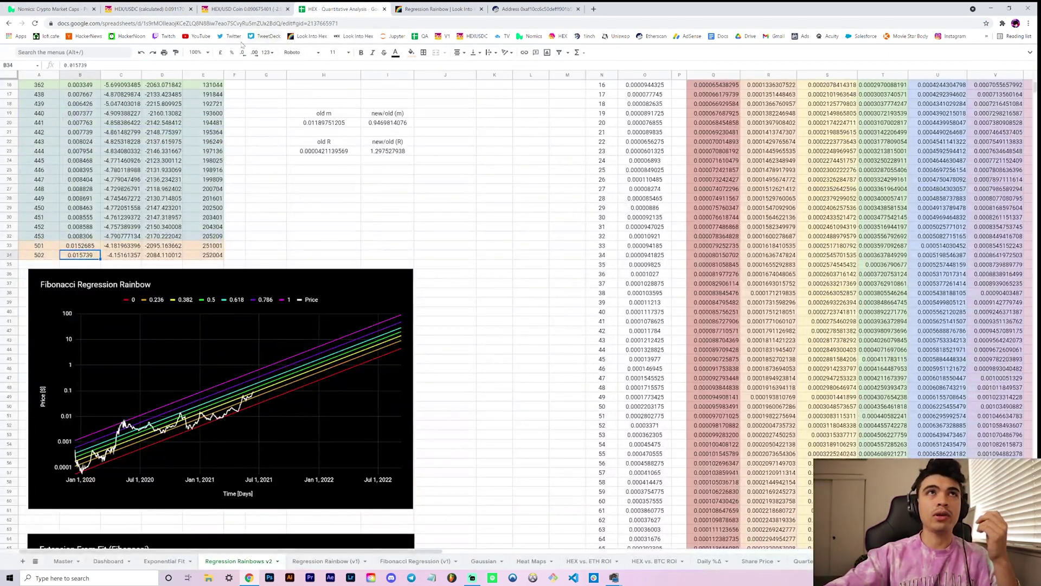
pyautogui.click(208, 54)
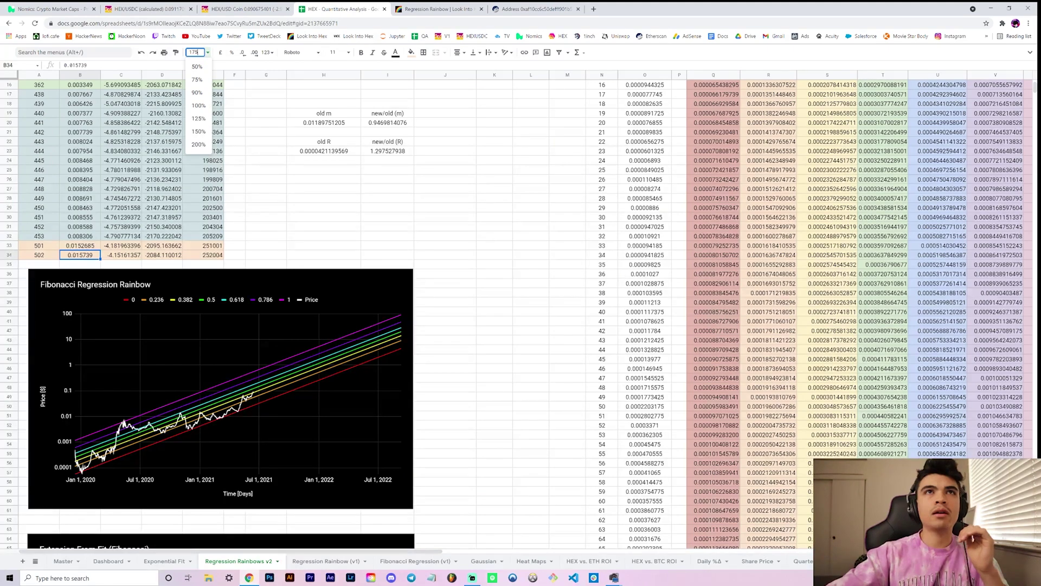
pyautogui.write('175')
pyautogui.press('Return')
pyautogui.scroll(-5, 488, 290)
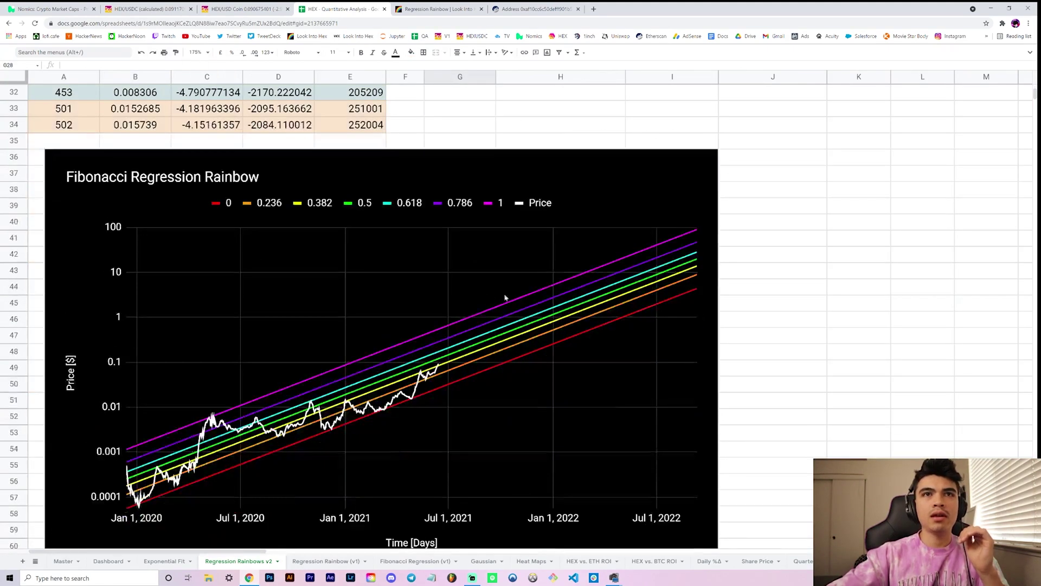
# Inspect the max extendo label, then compare the old m and new m cells with the new/old (m) ratio
pyautogui.scroll(10, 692, 295)
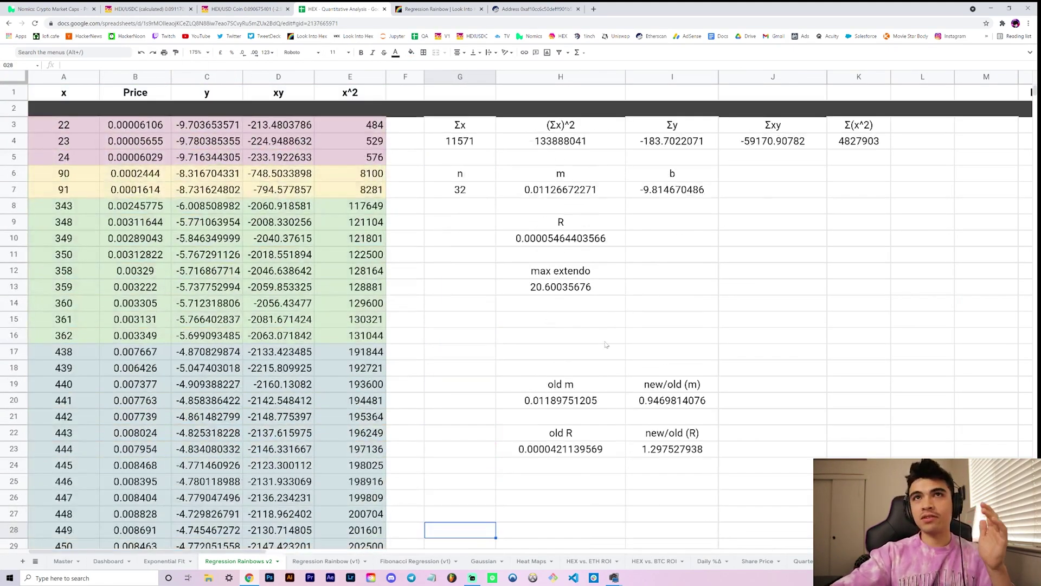
pyautogui.click(590, 271)
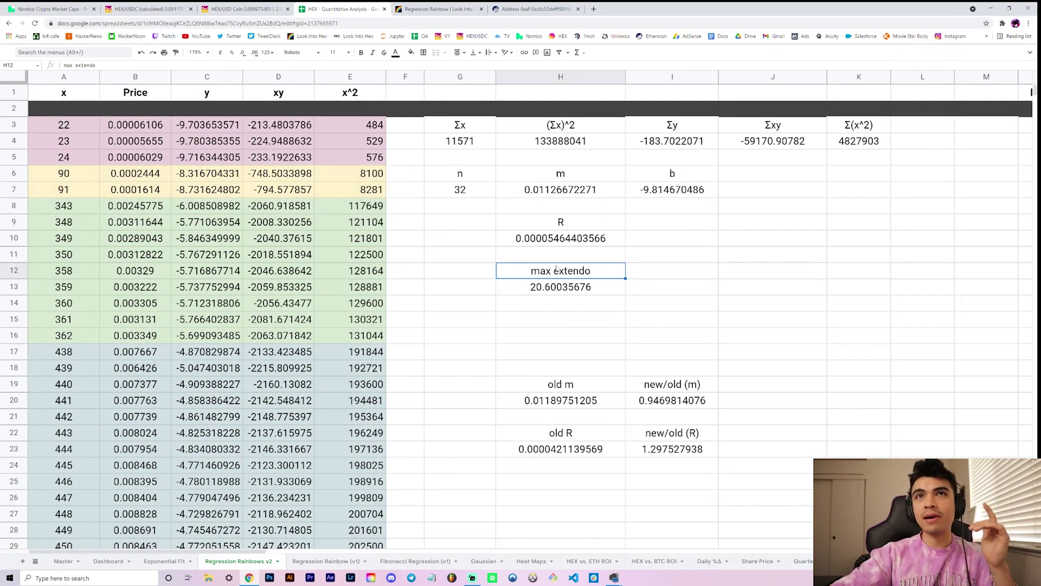
pyautogui.scroll(-1, 557, 269)
pyautogui.click(567, 352)
pyautogui.click(571, 370)
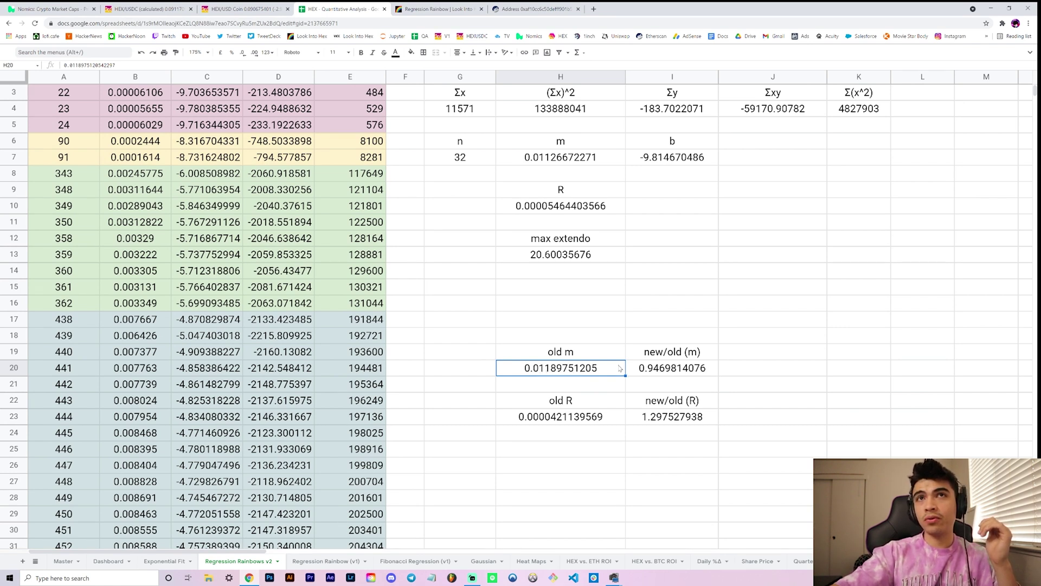
pyautogui.click(550, 162)
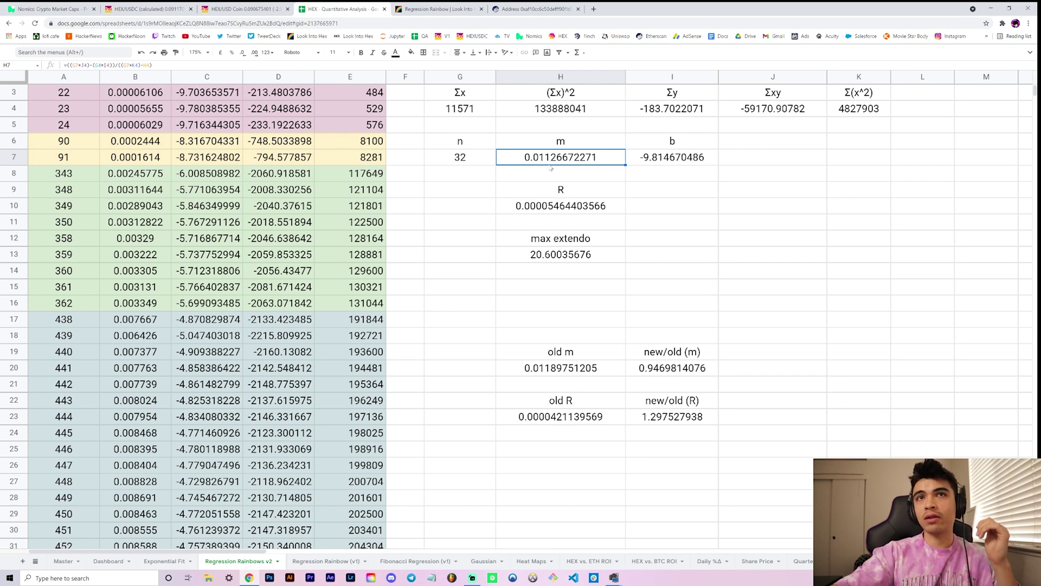
pyautogui.click(552, 372)
pyautogui.click(664, 375)
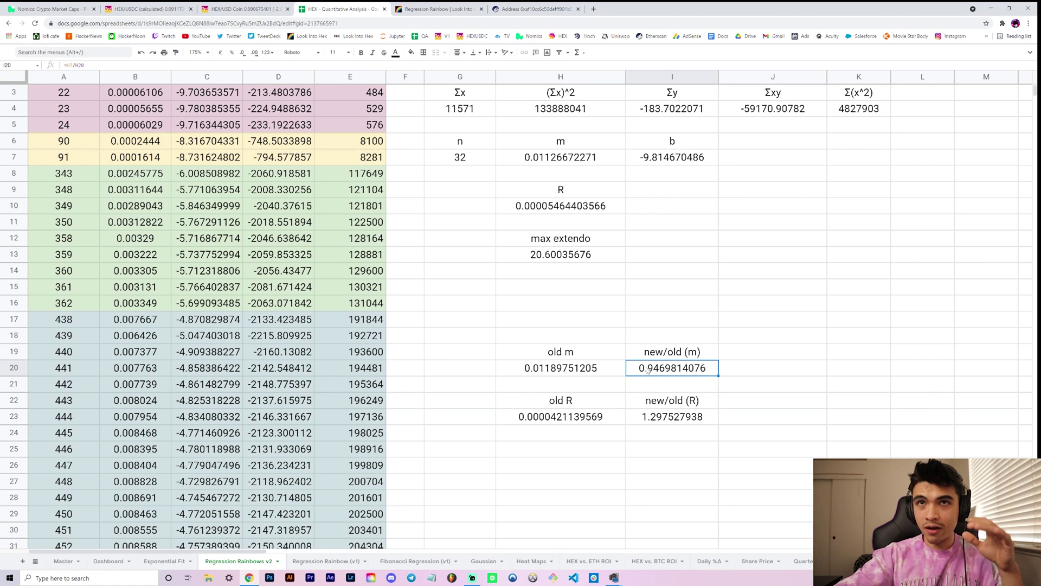
# Examine the price line against the colored bands of the Fibonacci Regression Rainbow chart through July 2022
pyautogui.scroll(-10, 510, 400)
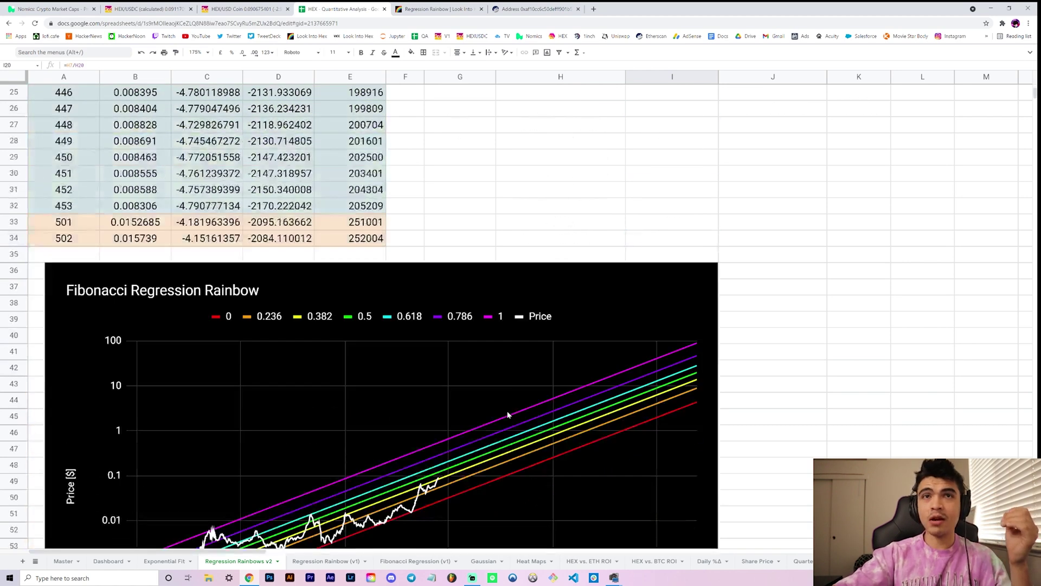
pyautogui.scroll(-1, 508, 415)
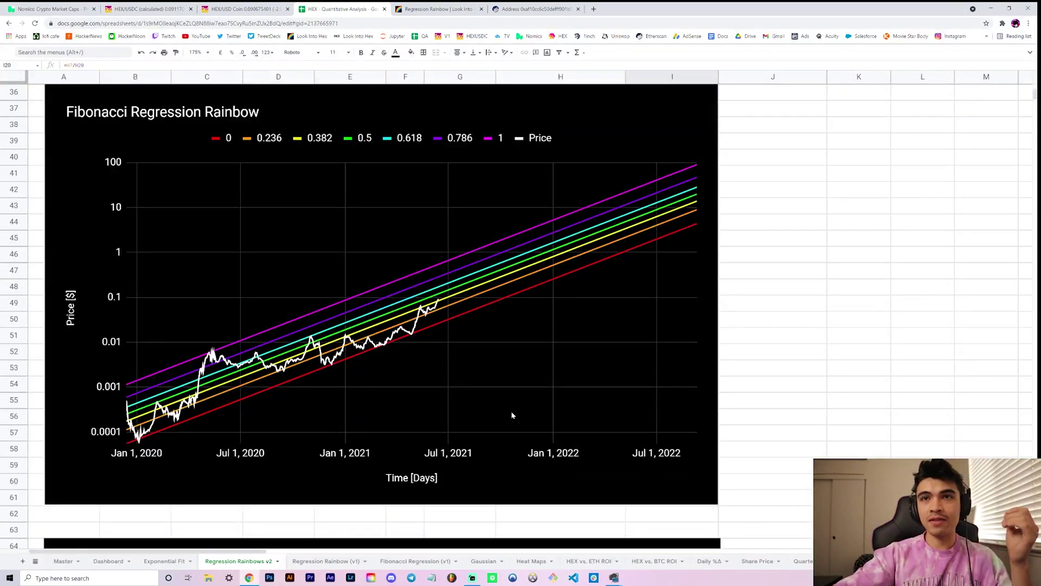
pyautogui.scroll(2, 516, 415)
pyautogui.scroll(-1, 516, 415)
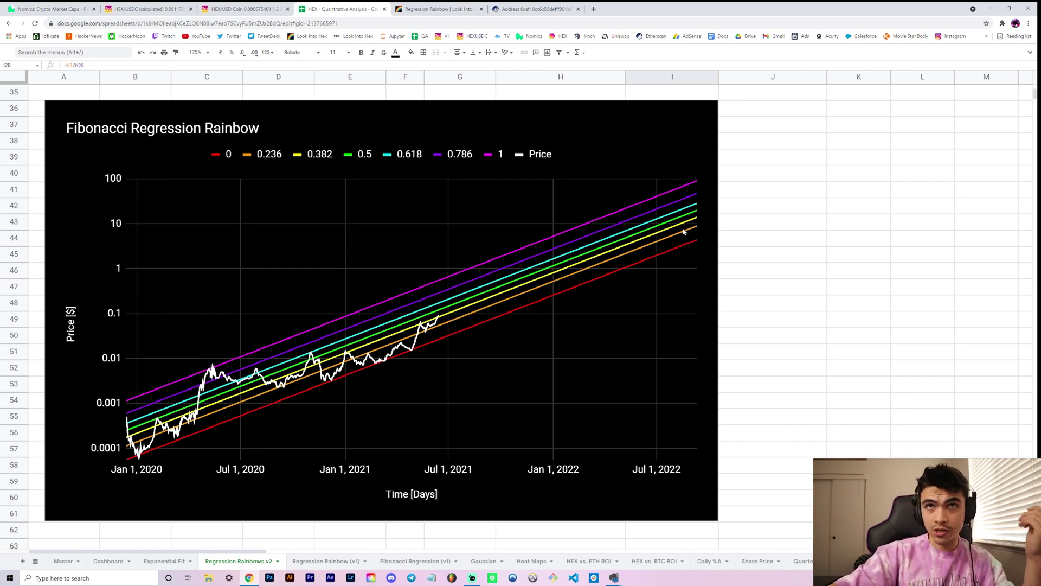
pyautogui.scroll(-1, 691, 228)
pyautogui.scroll(1, 460, 286)
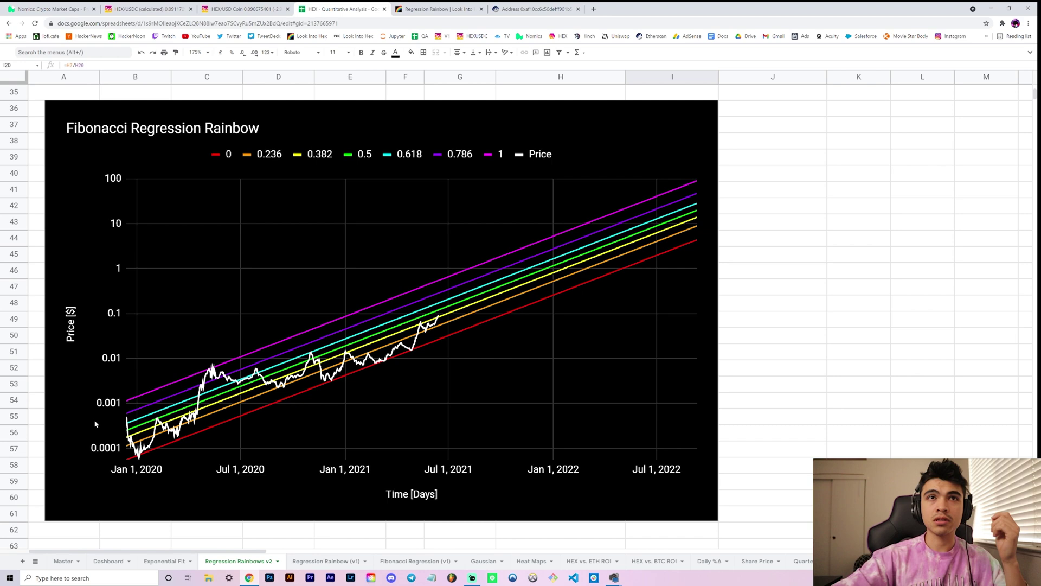
pyautogui.scroll(7, 209, 401)
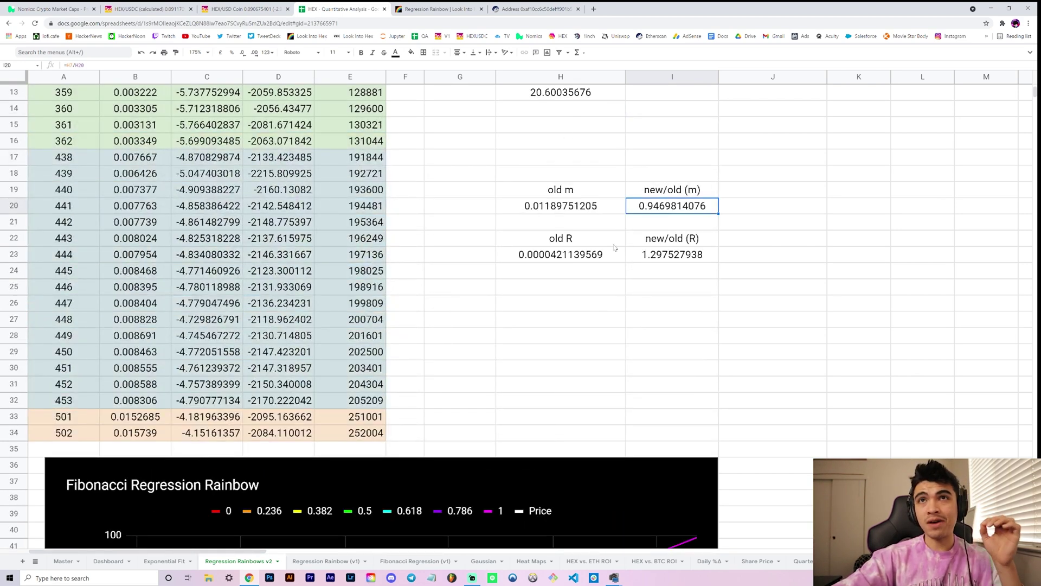
pyautogui.scroll(-6, 615, 247)
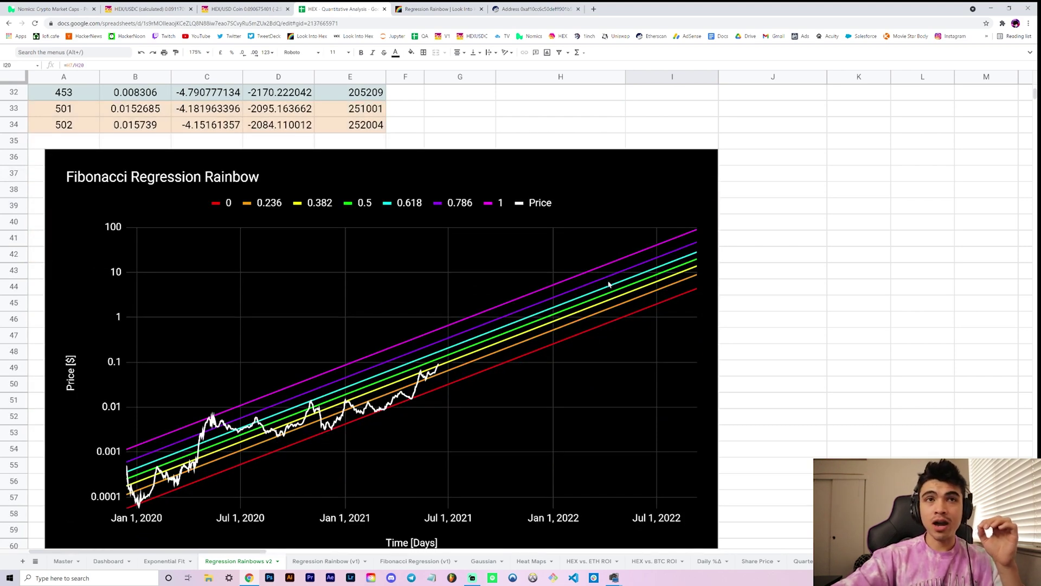
pyautogui.scroll(-2, 596, 317)
pyautogui.scroll(1, 590, 320)
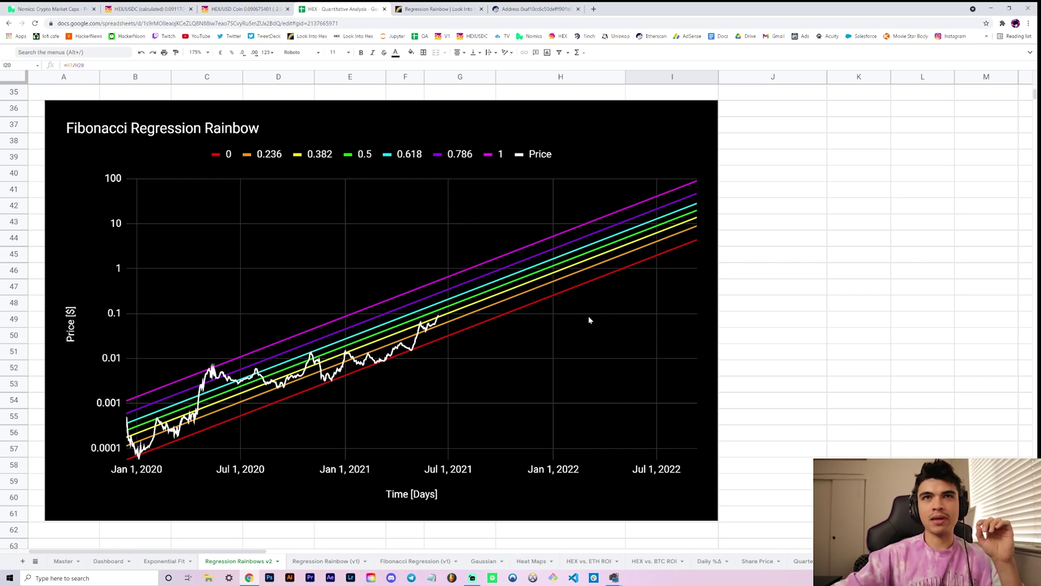
# Inspect the new/old (R) ratio in cell I23
pyautogui.scroll(5, 590, 321)
pyautogui.click(675, 157)
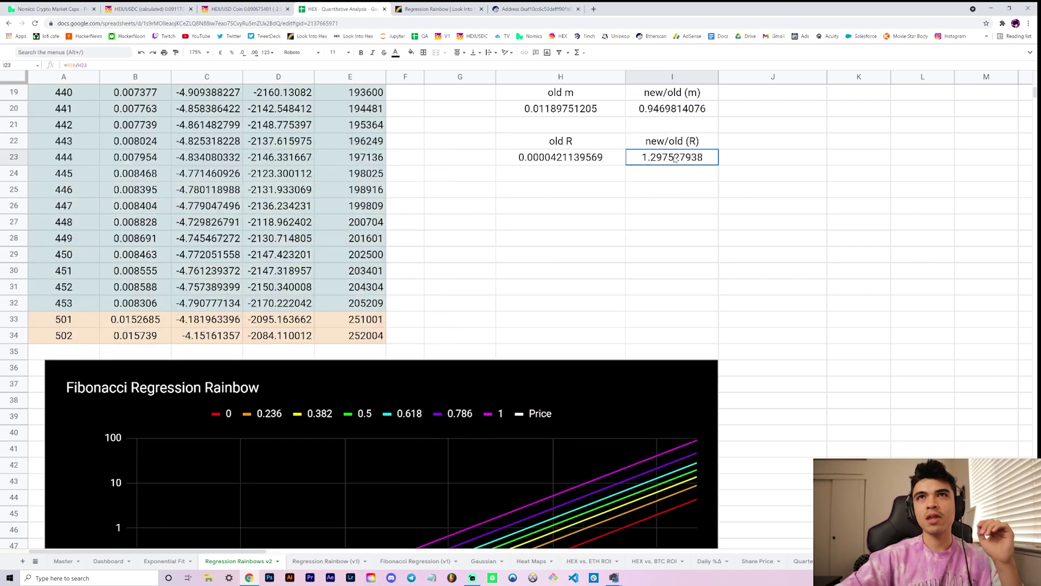
# Examine the price line within the colored bands of the Fibonacci Regression Rainbow chart
pyautogui.scroll(-6, 673, 216)
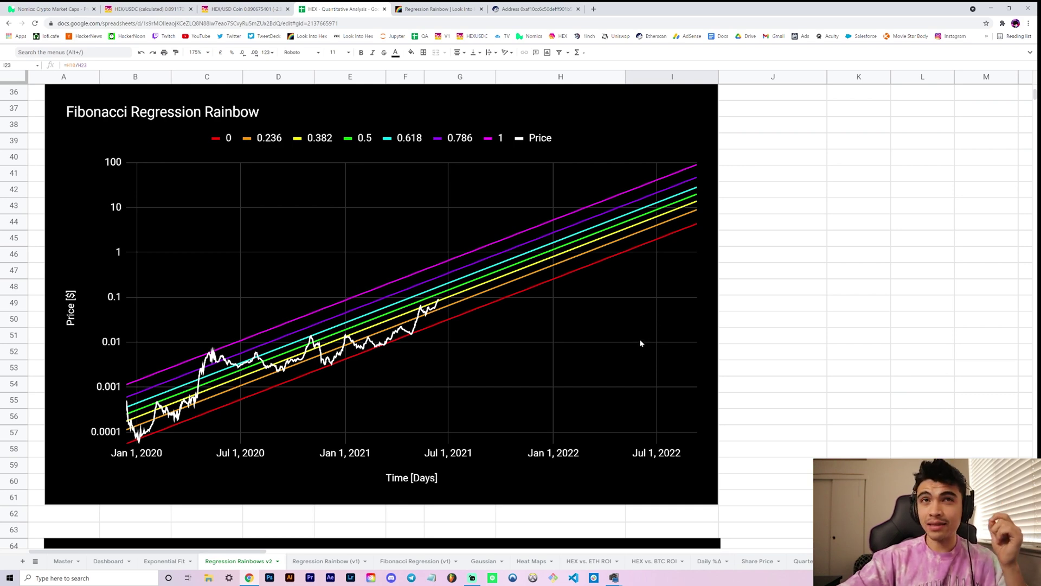
pyautogui.scroll(-4, 643, 341)
pyautogui.scroll(3, 640, 344)
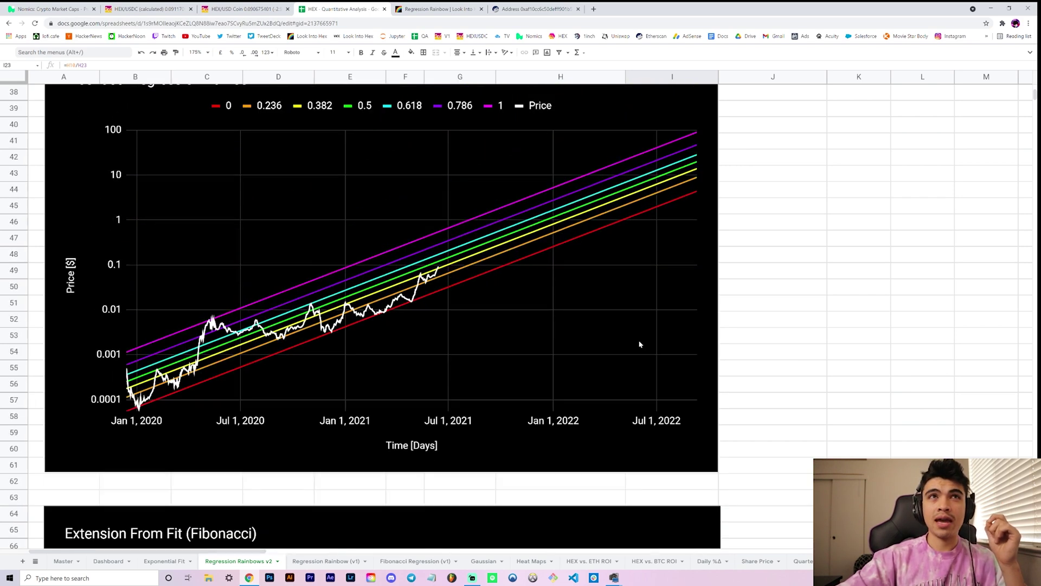
pyautogui.scroll(1, 499, 330)
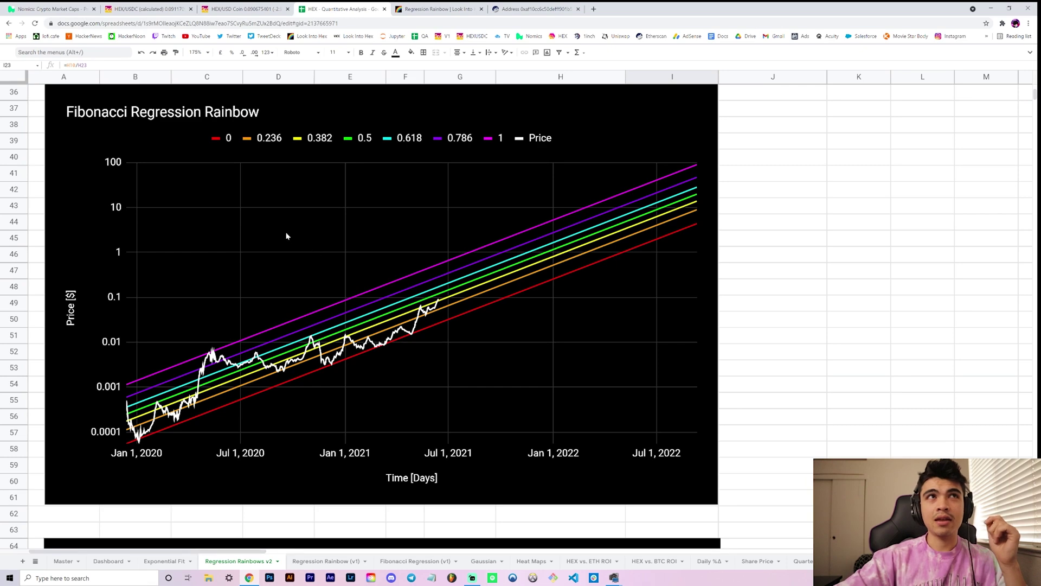
pyautogui.scroll(1, 287, 236)
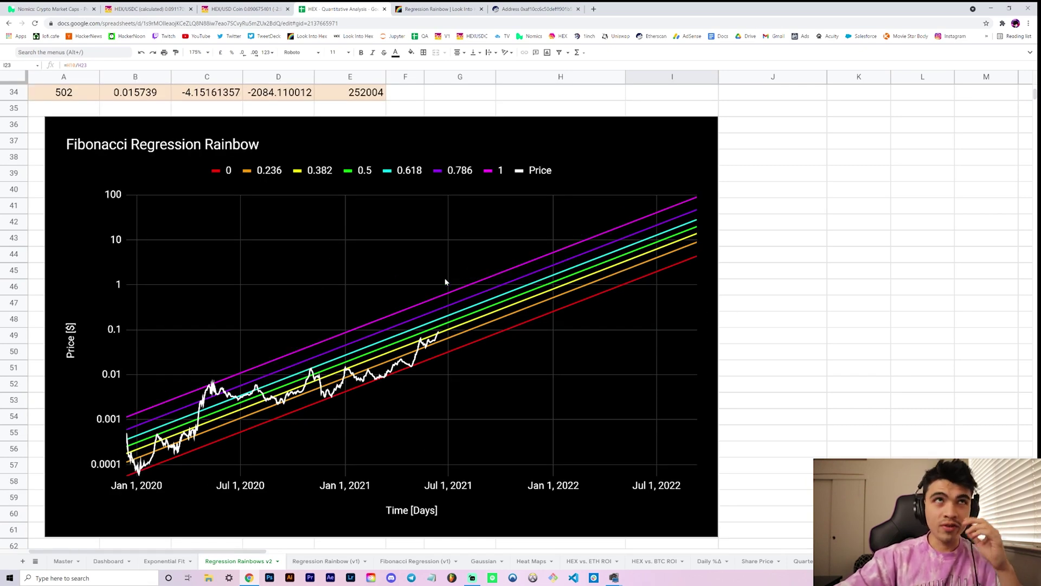
# Switch to the Look Into Hex Regression Rainbow page and review its Created By, Equidistant Model and Fibonacci-Spaced Model sections
pyautogui.hotkey('ctrl', 'Tab')
pyautogui.scroll(-6, 575, 251)
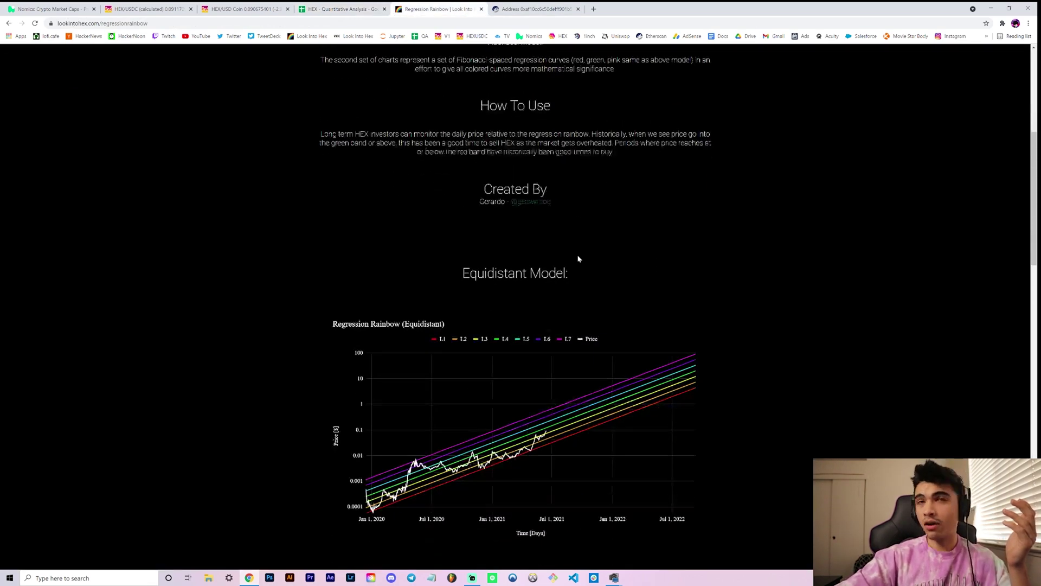
pyautogui.scroll(-1, 581, 264)
pyautogui.moveTo(470, 147); pyautogui.dragTo(560, 171)
pyautogui.scroll(-7, 560, 172)
pyautogui.moveTo(450, 421); pyautogui.dragTo(595, 418)
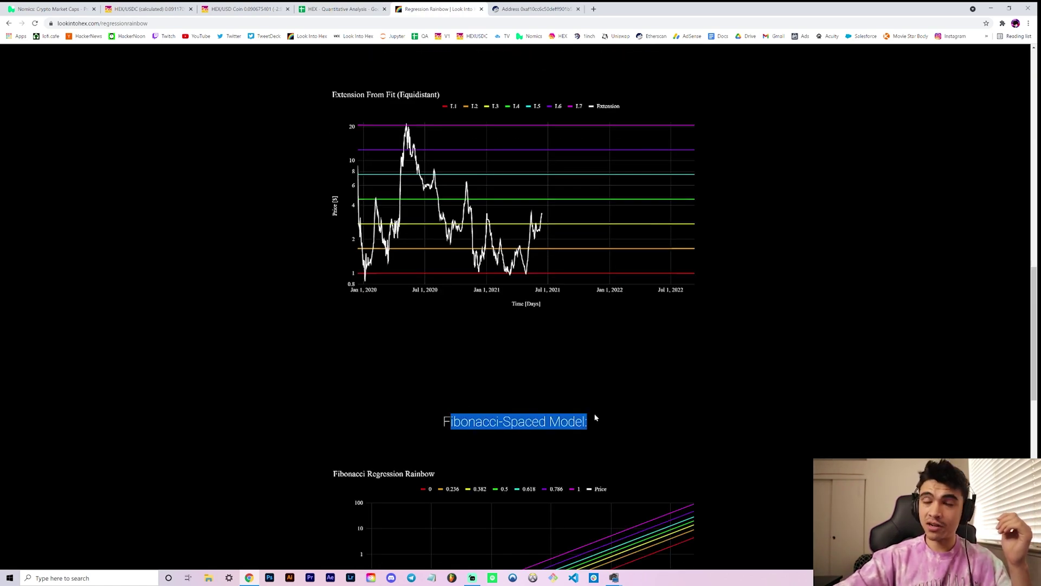
pyautogui.scroll(3, 739, 435)
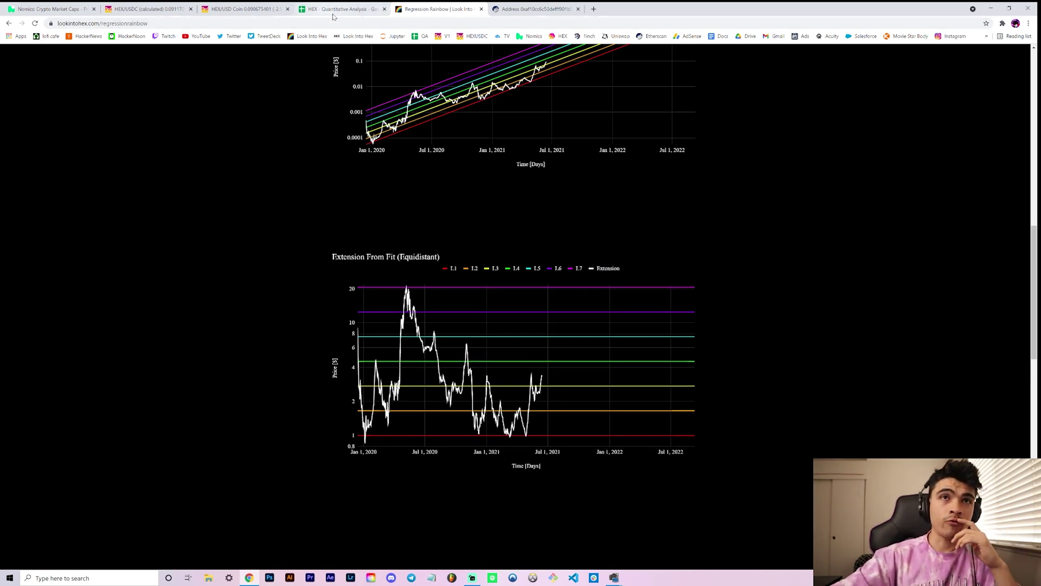
pyautogui.scroll(4, 388, 121)
# Return to the Regression Rainbows v2 sheet and view the Extension From Fit (Fibonacci) chart below the rainbow
pyautogui.hotkey('ctrl', 'shift', 'Tab')
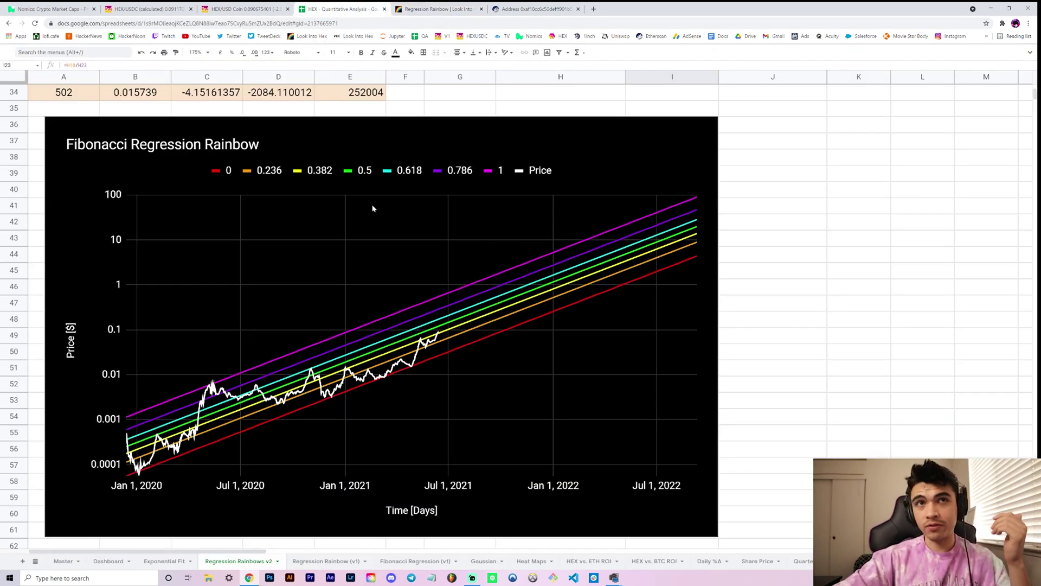
pyautogui.click(715, 303)
pyautogui.scroll(-1, 719, 324)
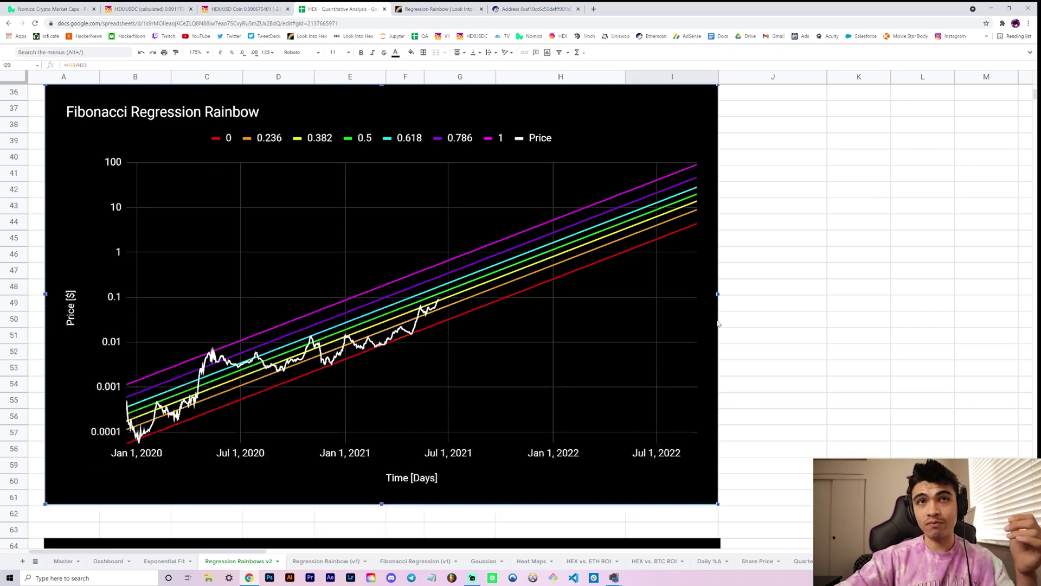
pyautogui.scroll(-8, 718, 324)
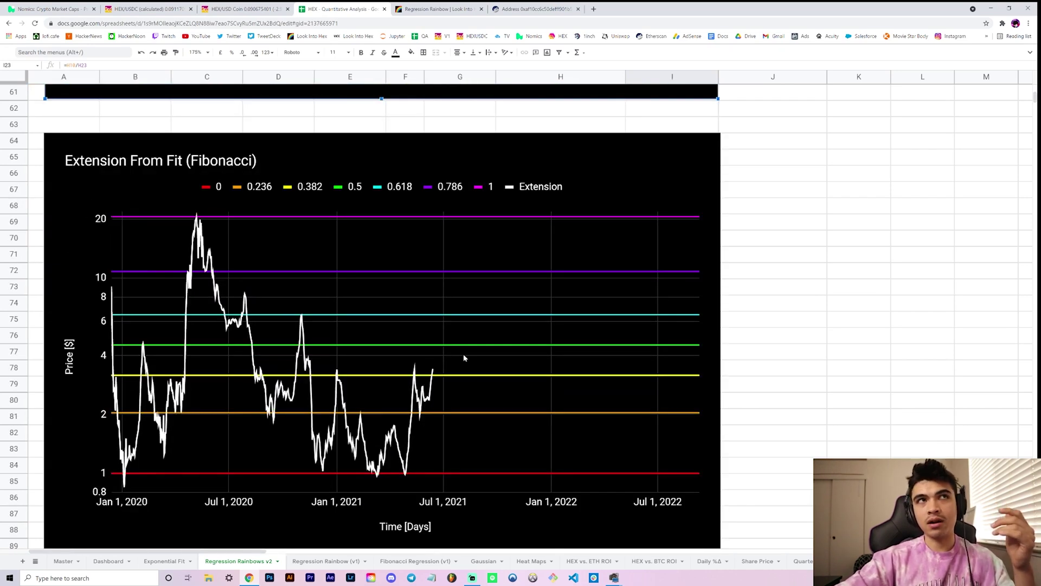
pyautogui.click(442, 394)
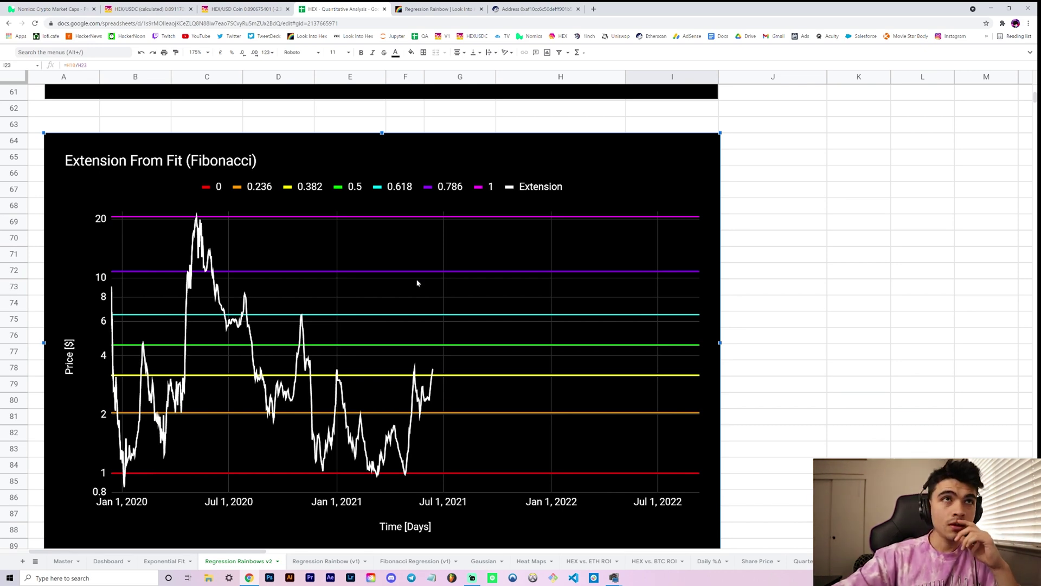
# On the Look Into Hex page, review the model descriptions and compare the equidistant charts with the Fibonacci Regression Rainbow
pyautogui.click(439, 9)
pyautogui.scroll(4, 432, 290)
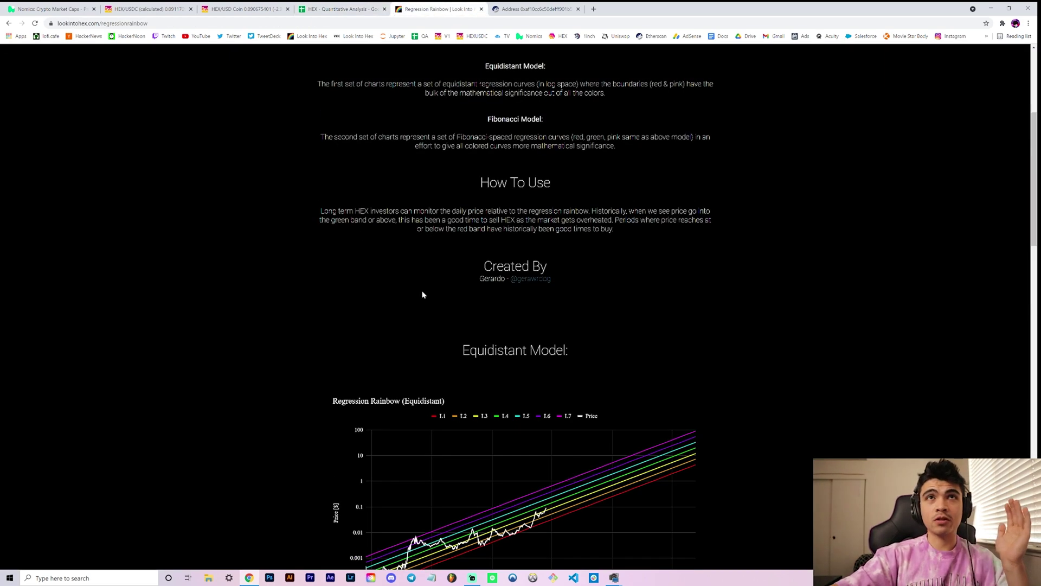
pyautogui.scroll(-5, 432, 290)
pyautogui.scroll(-2, 570, 276)
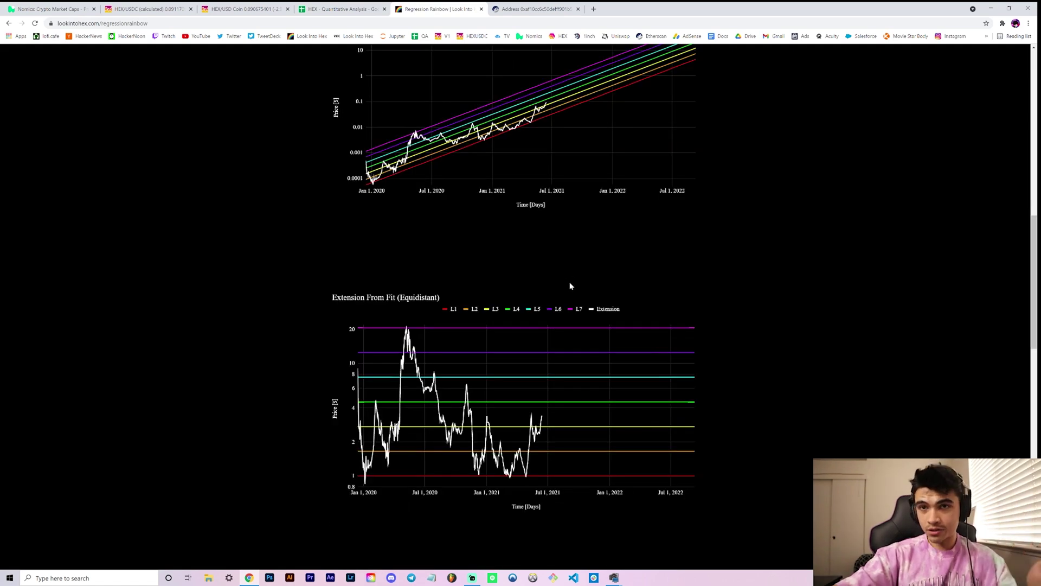
pyautogui.scroll(-6, 571, 276)
pyautogui.scroll(-2, 619, 310)
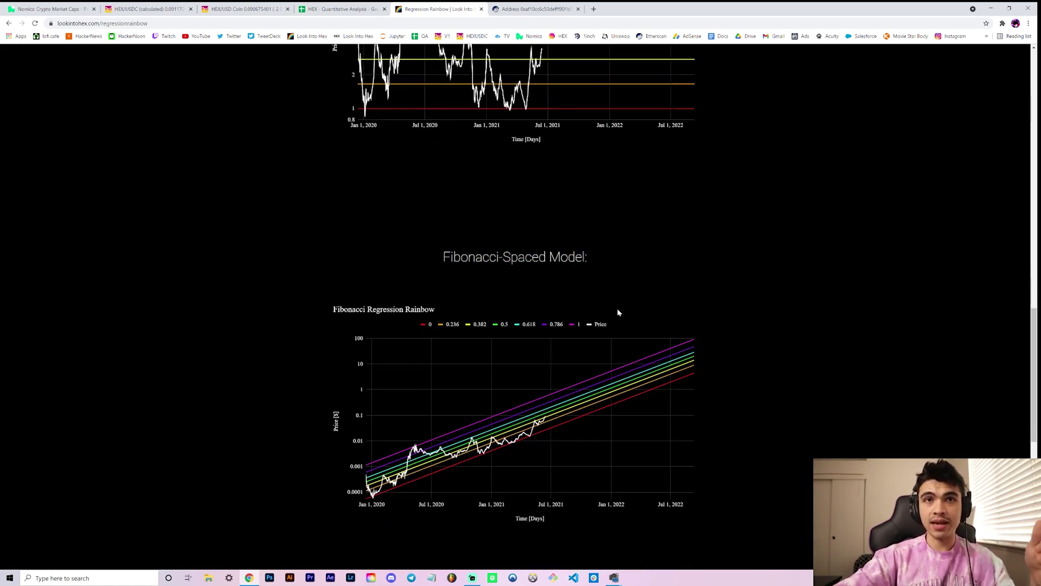
# Back in the spreadsheet, inspect the extension line's lows and the 0.236 and 0.382 levels on the Extension From Fit (Fibonacci) chart
pyautogui.click(378, 8)
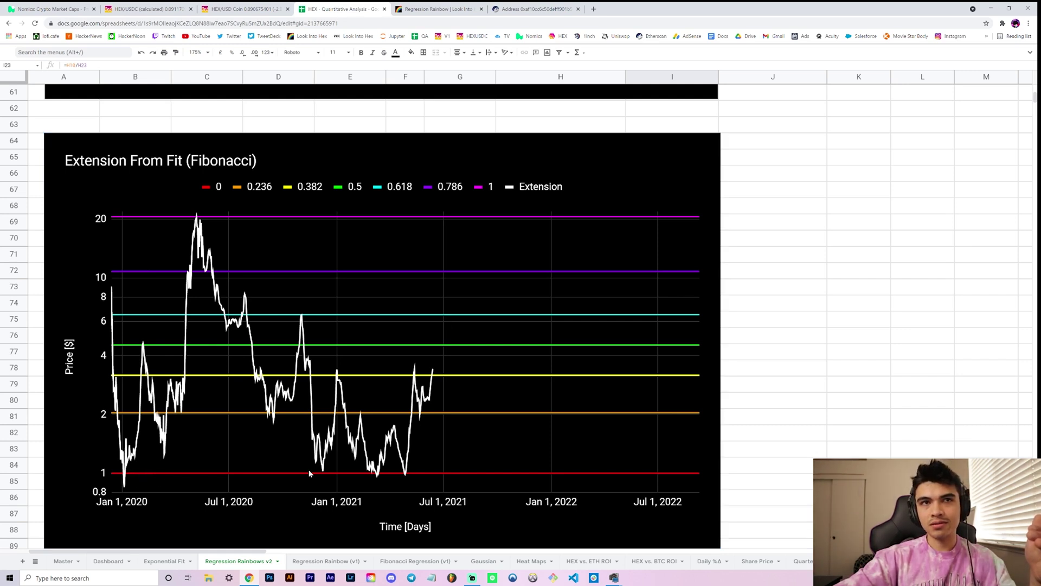
pyautogui.click(406, 477)
pyautogui.moveTo(409, 477)
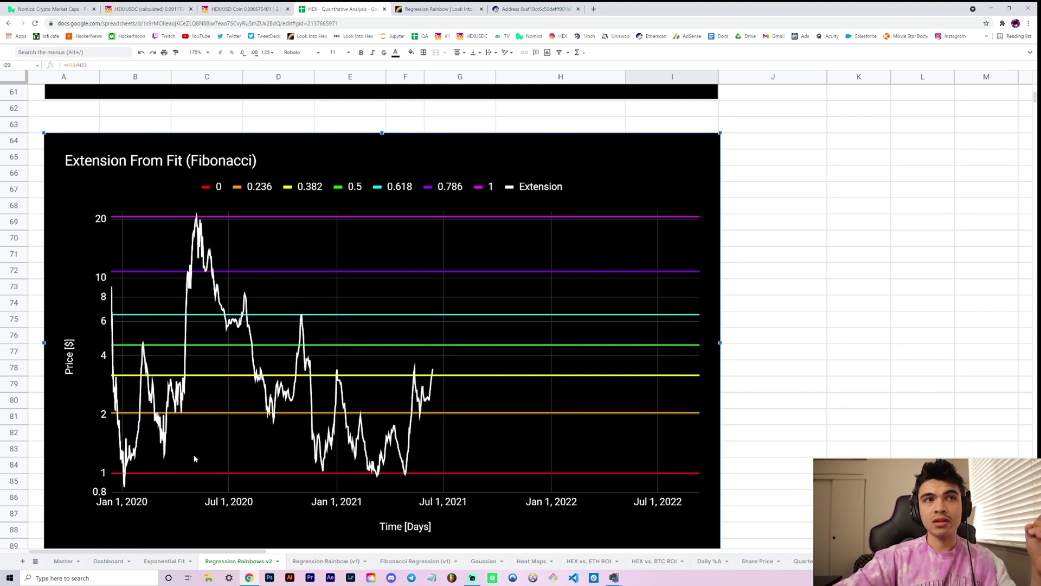
pyautogui.click(484, 413)
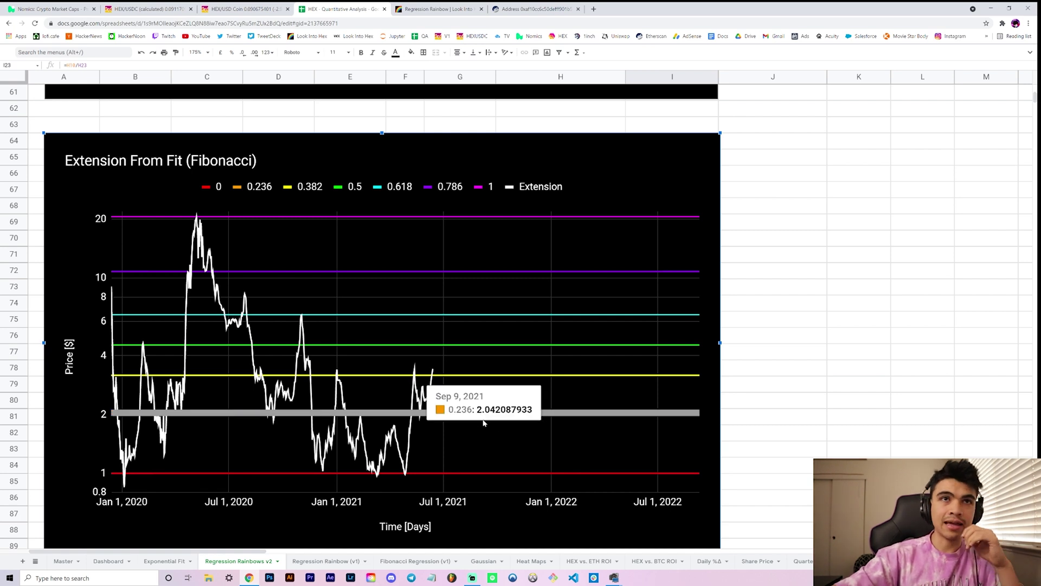
pyautogui.click(464, 391)
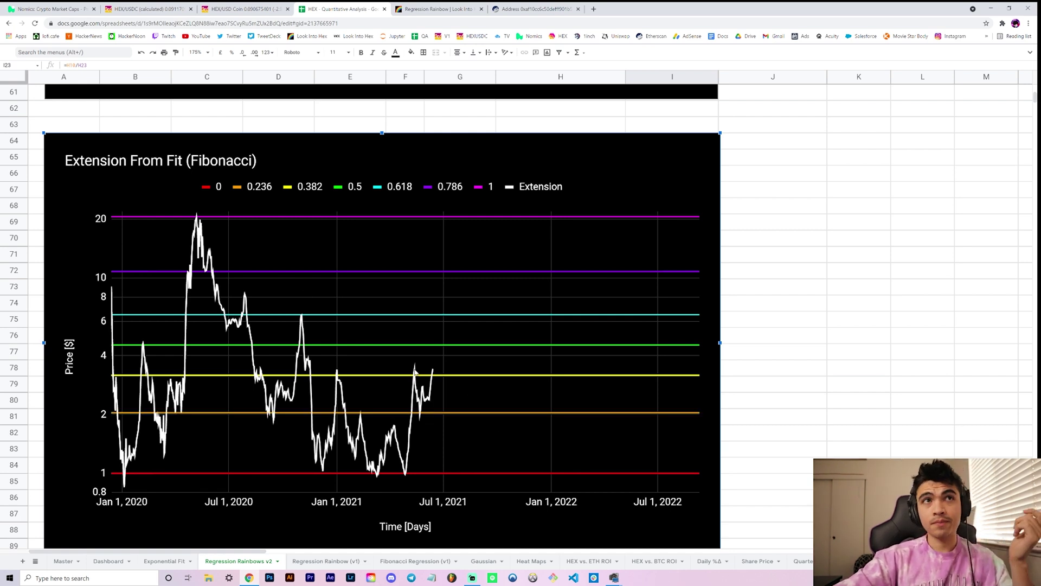
pyautogui.moveTo(448, 383)
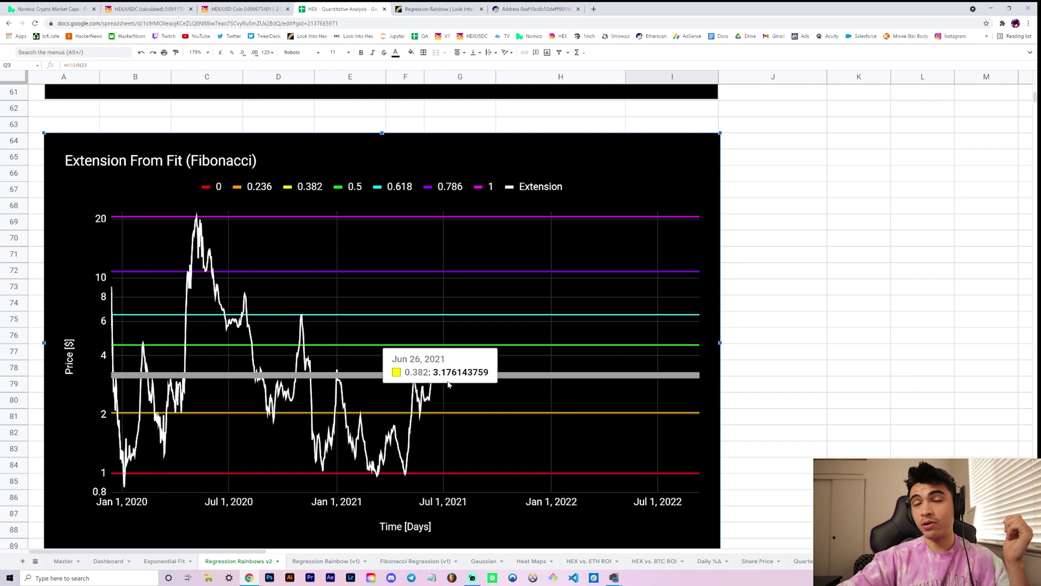
pyautogui.moveTo(534, 426)
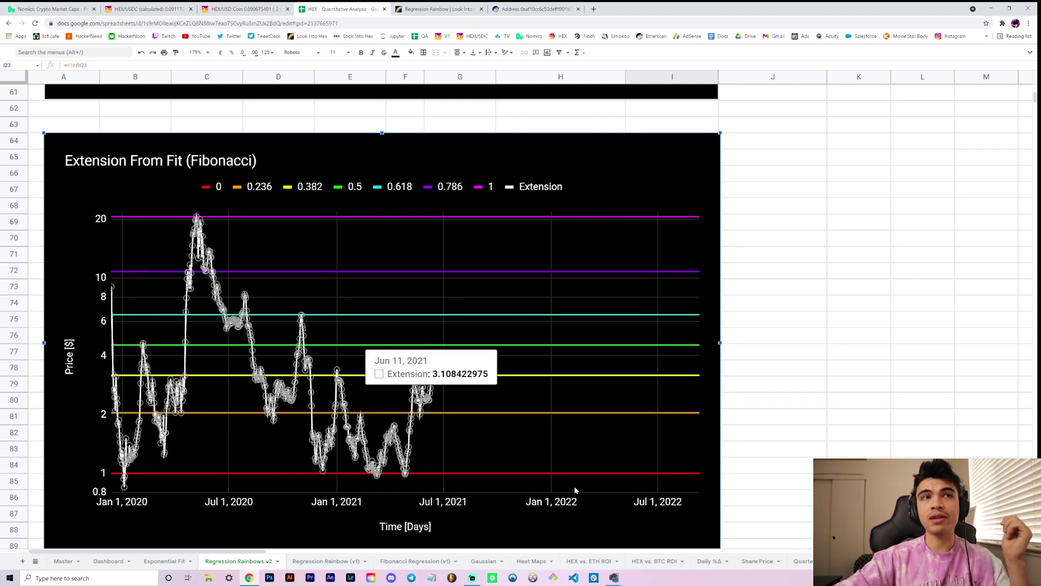
# Examine the Regression Rainbow (Equidistant) chart and its L1 to L7 bands further down the sheet
pyautogui.click(735, 342)
pyautogui.scroll(-3, 740, 353)
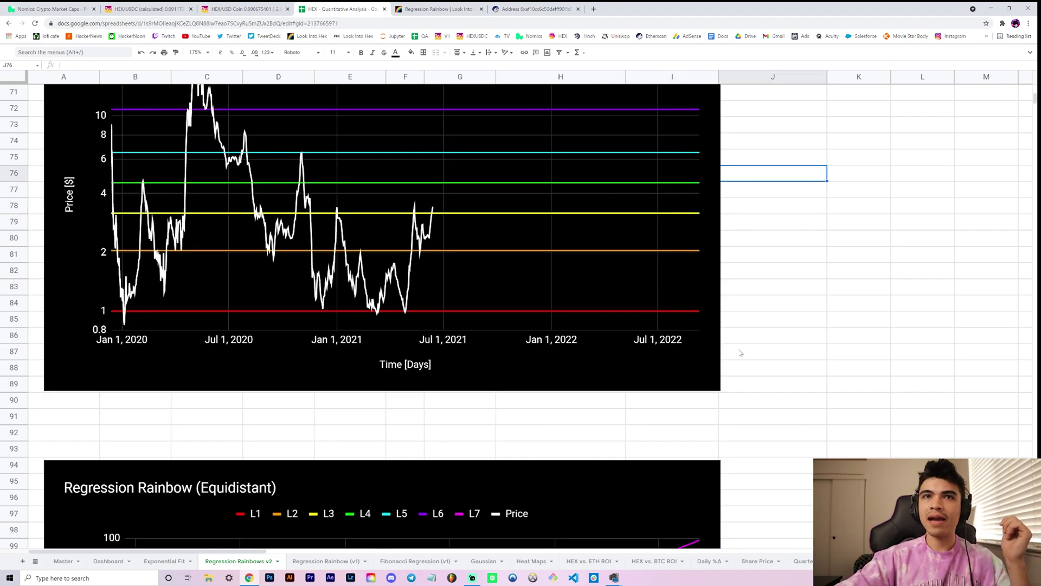
pyautogui.scroll(-5, 724, 384)
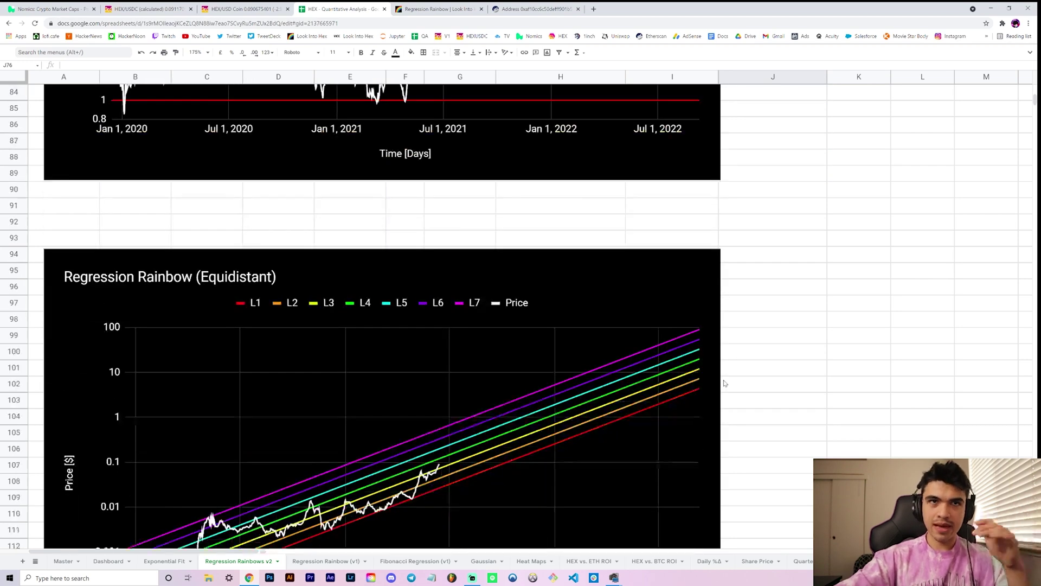
pyautogui.scroll(-1, 724, 384)
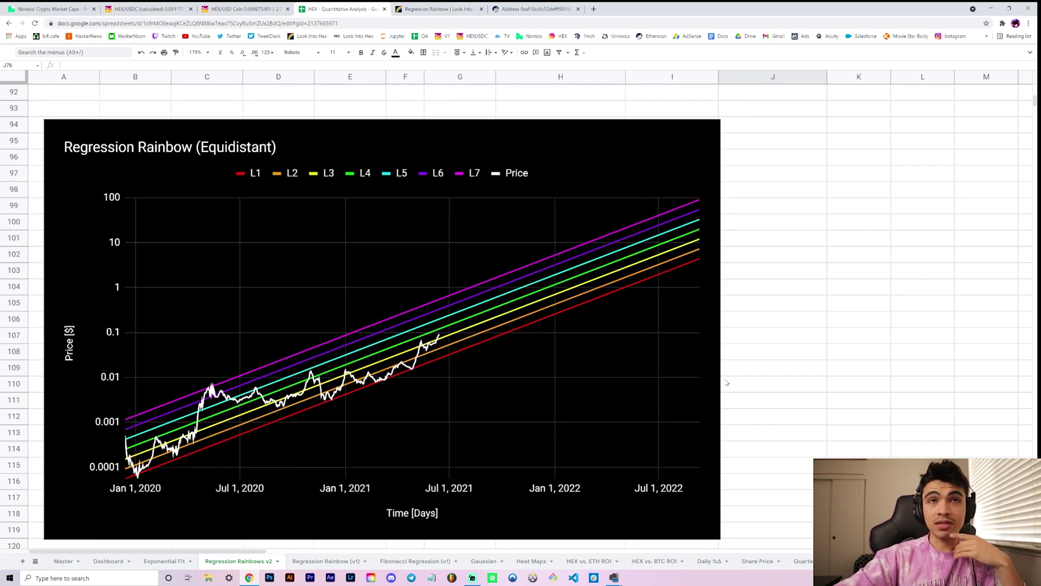
pyautogui.scroll(-1, 713, 404)
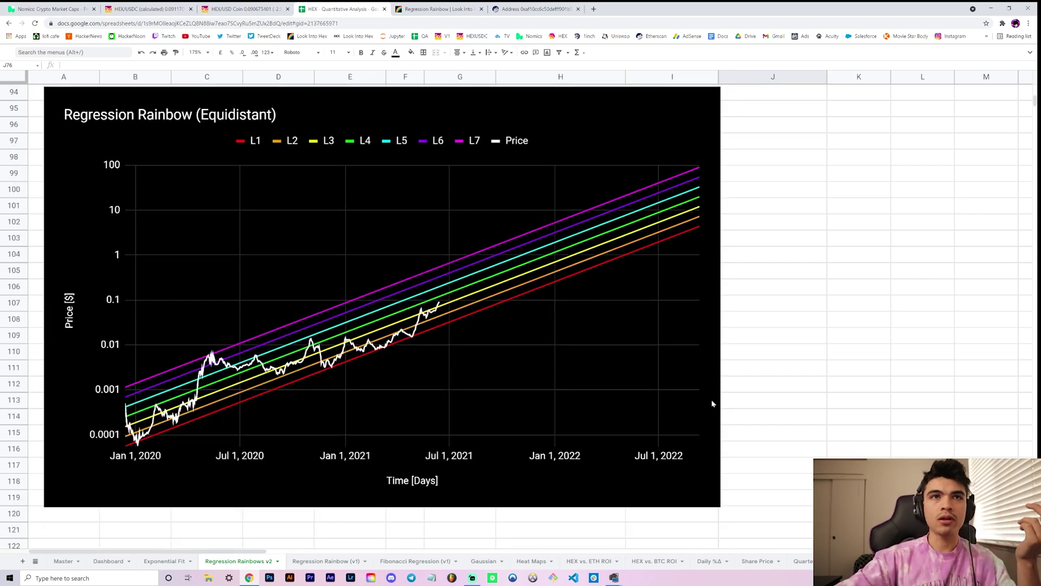
pyautogui.scroll(1, 712, 403)
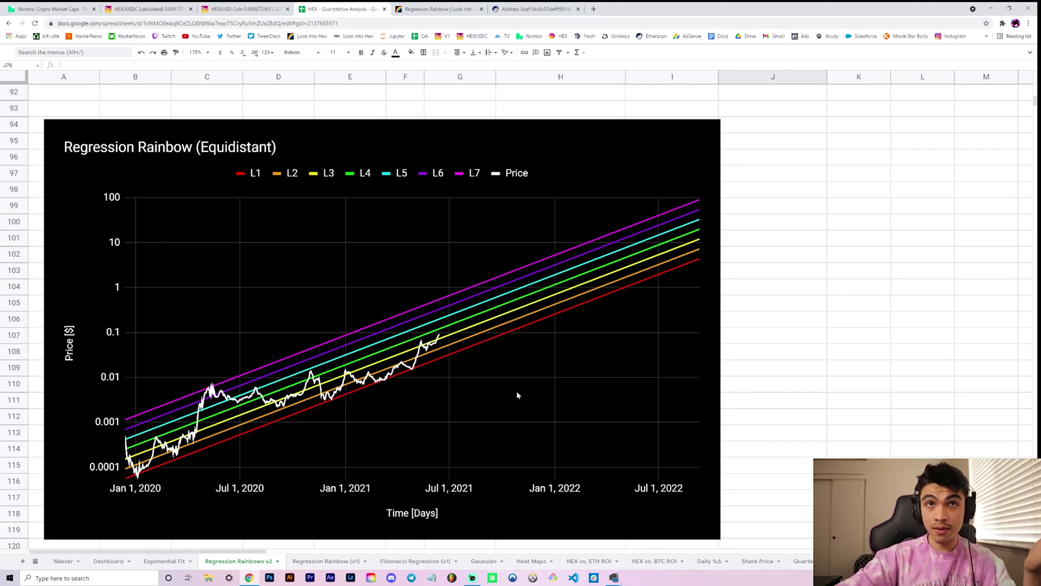
# Compare the band spacing of the Fibonacci Regression Rainbow chart with that of the Regression Rainbow (Equidistant) chart
pyautogui.scroll(10, 424, 326)
pyautogui.scroll(8, 423, 326)
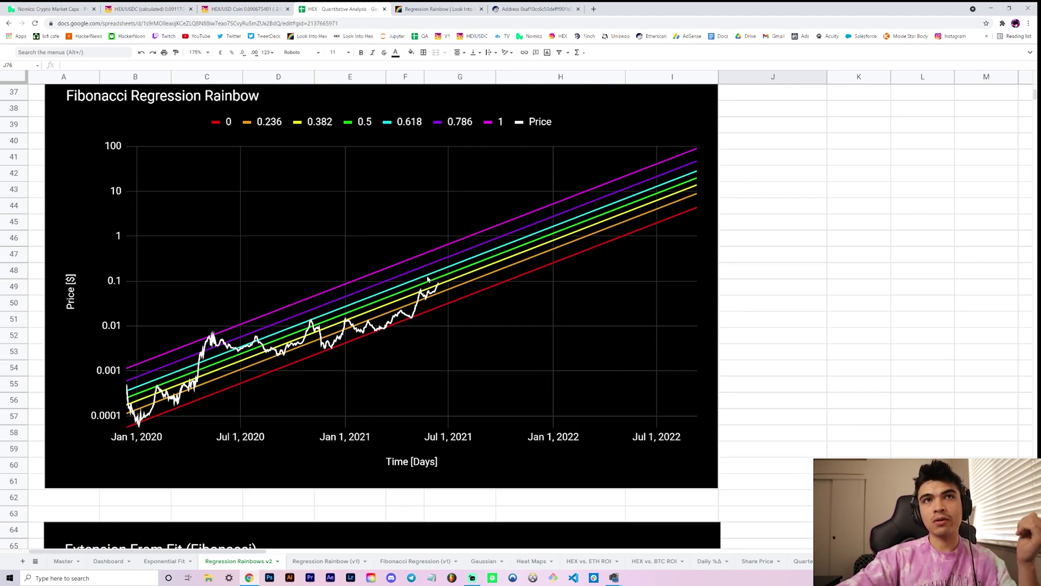
pyautogui.scroll(-15, 431, 280)
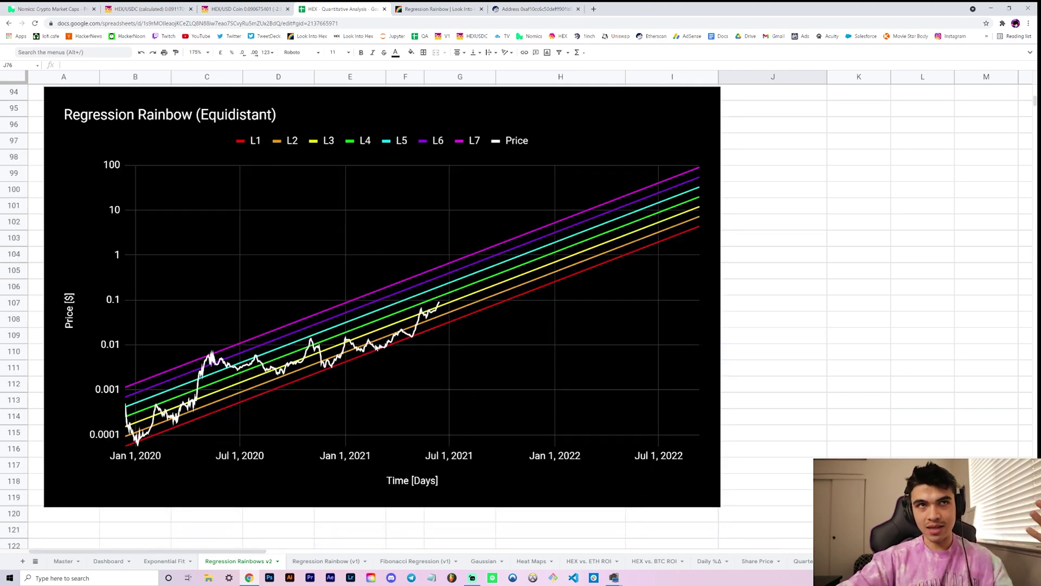
pyautogui.scroll(10, 374, 293)
pyautogui.scroll(5, 387, 316)
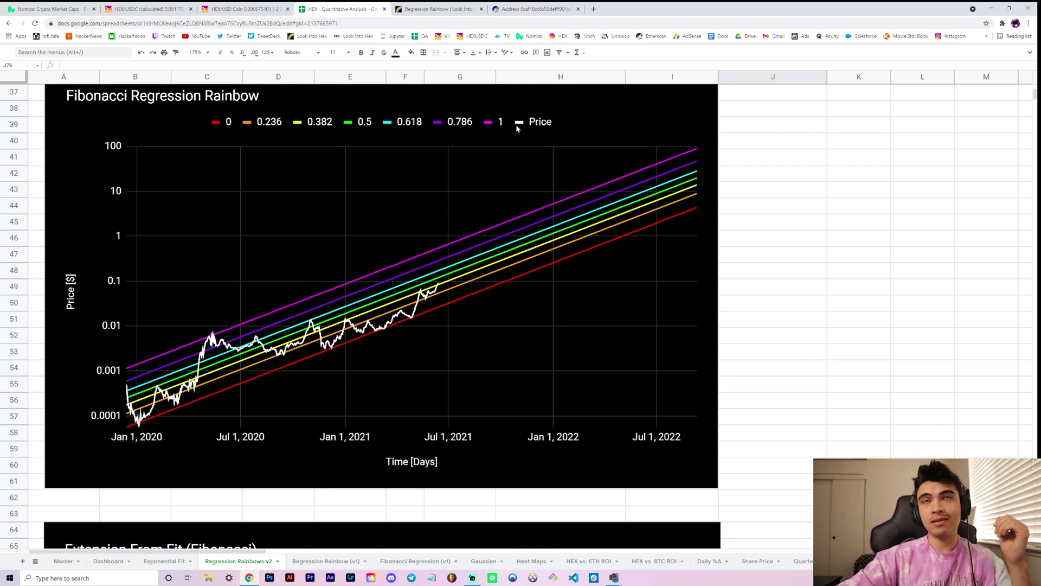
pyautogui.scroll(1, 557, 224)
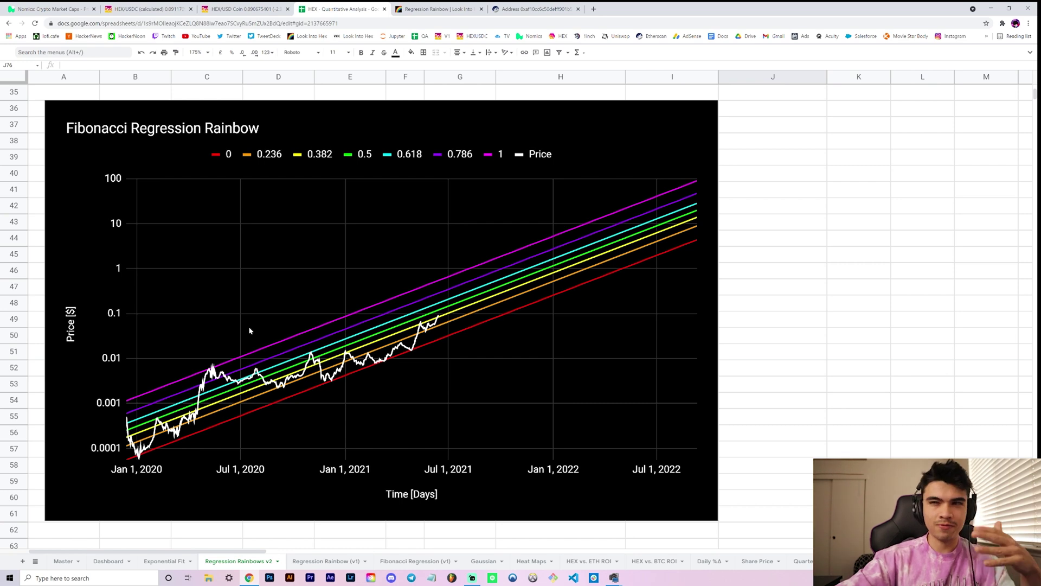
# Examine the Extension From Fit (Equidistant) chart below the equidistant rainbow
pyautogui.scroll(-10, 249, 331)
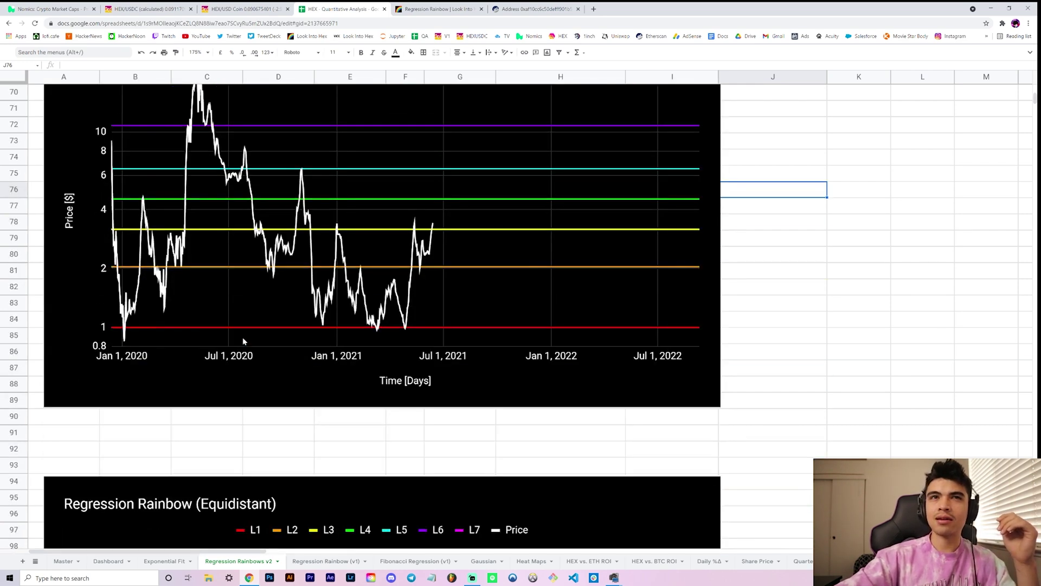
pyautogui.scroll(-10, 242, 337)
pyautogui.rightClick(240, 337)
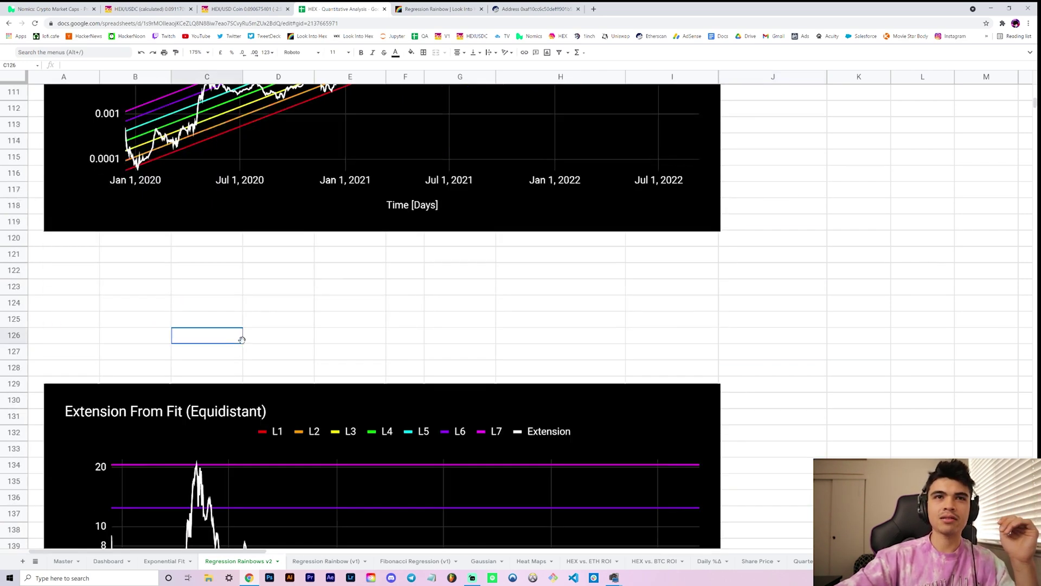
pyautogui.click(207, 352)
pyautogui.scroll(-5, 206, 353)
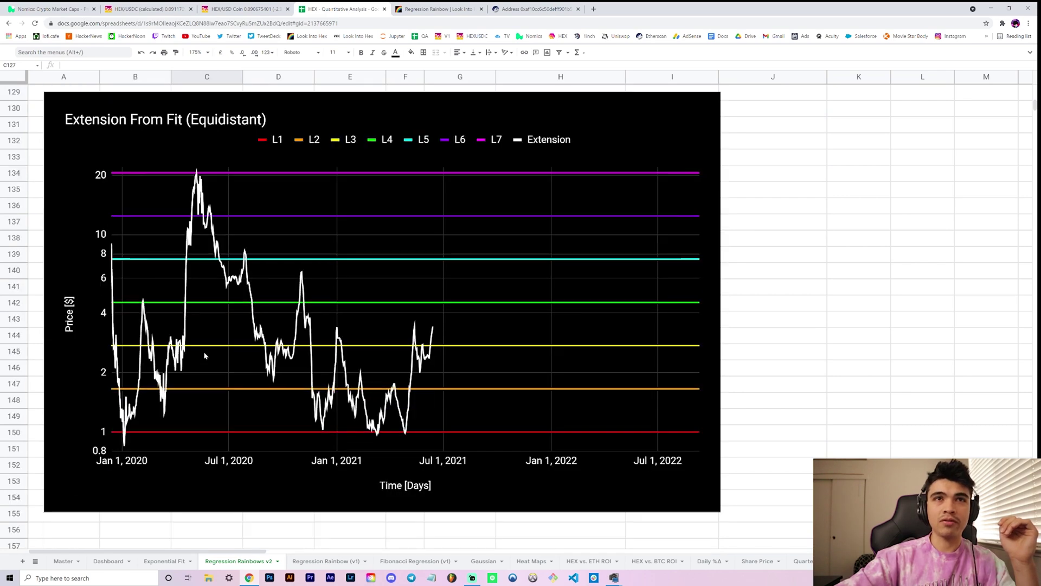
# Switch to the Look Into Hex page and check its Fibonacci-Spaced Model rainbow and extension charts
pyautogui.click(437, 9)
pyautogui.scroll(-8, 460, 234)
pyautogui.scroll(8, 515, 271)
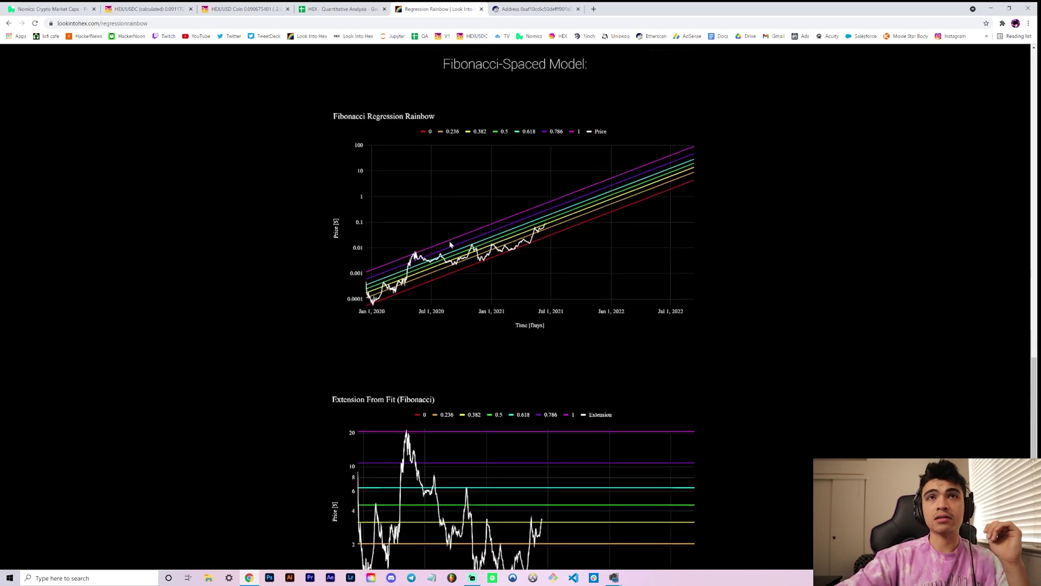
# Switch to the HEX Quantitative Analysis spreadsheet, find the Fair Value chart and set the sheet zoom to 150%
pyautogui.click(341, 8)
pyautogui.scroll(-3, 371, 395)
pyautogui.scroll(-1, 370, 396)
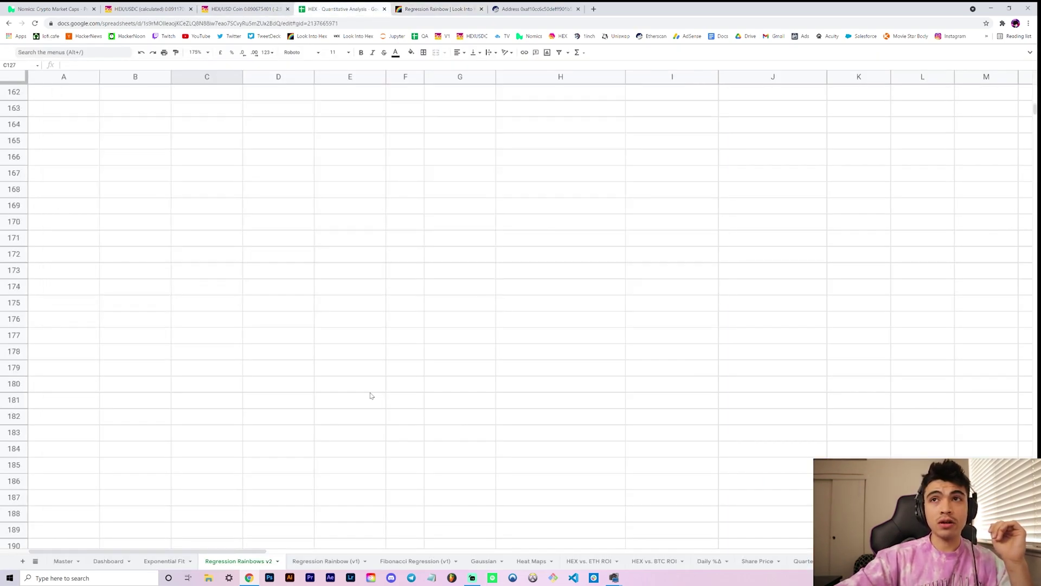
pyautogui.scroll(-10, 371, 408)
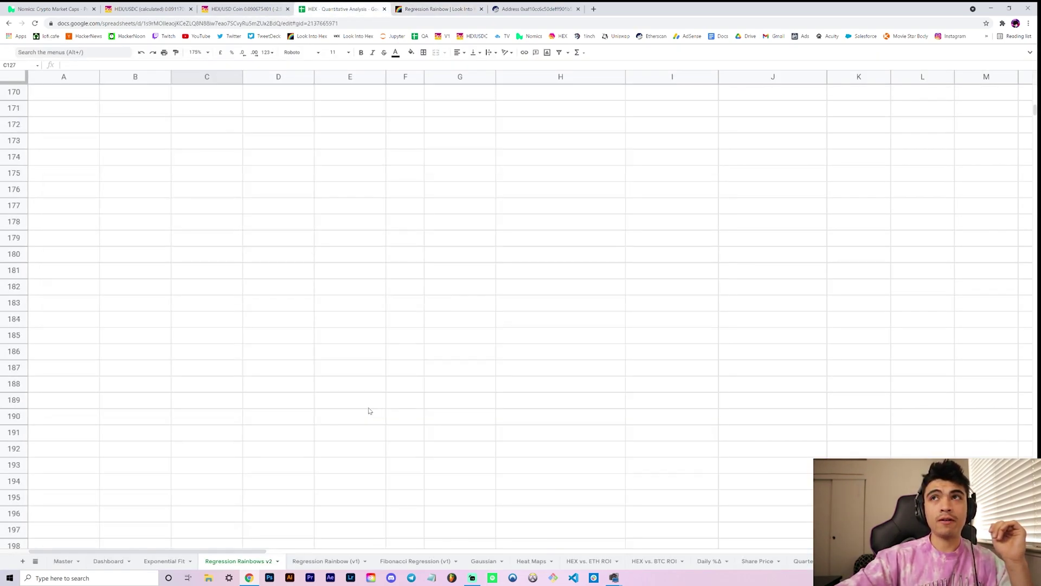
pyautogui.scroll(-10, 368, 405)
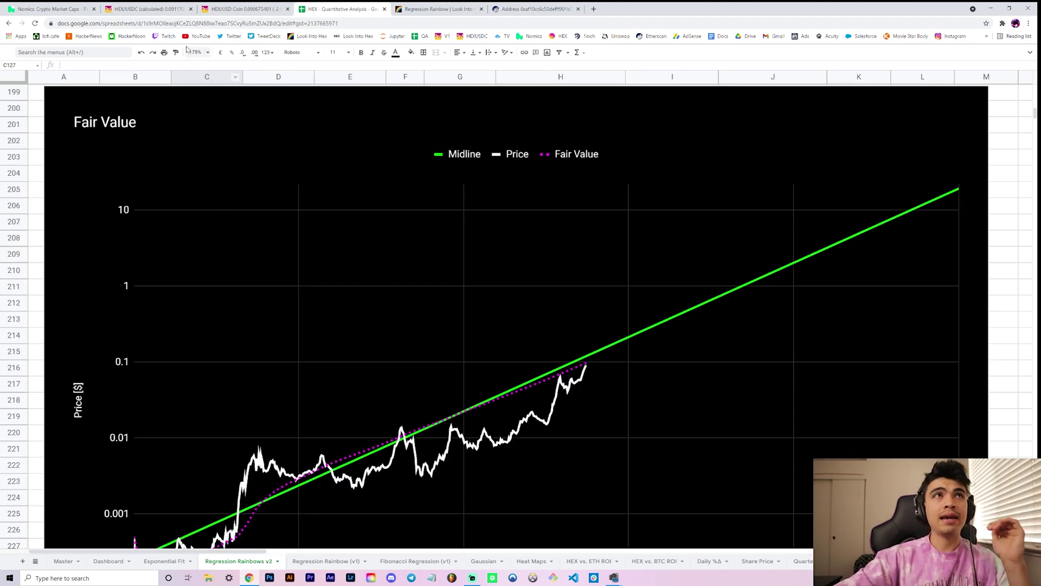
pyautogui.click(203, 53)
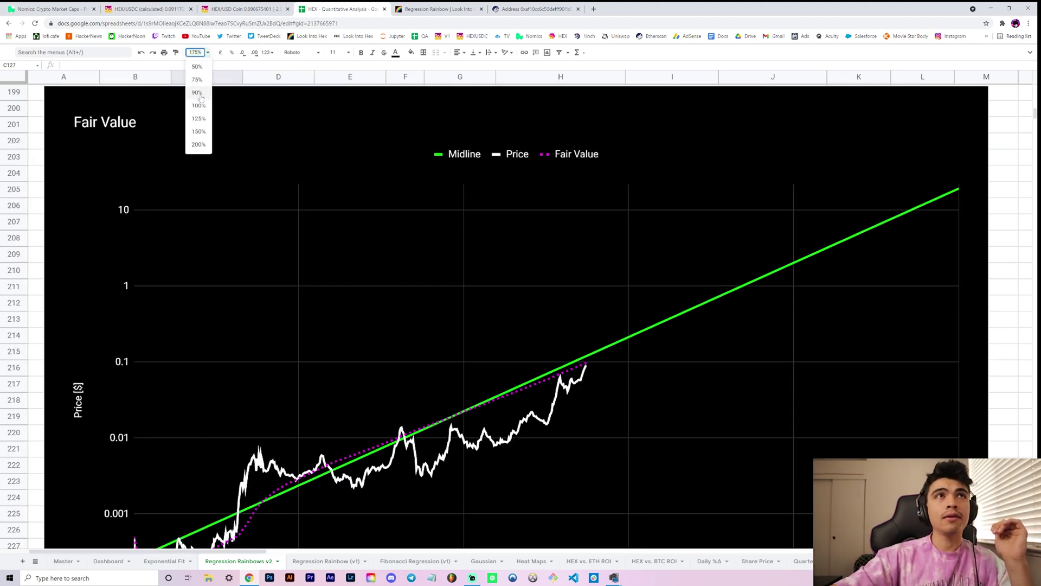
pyautogui.click(198, 131)
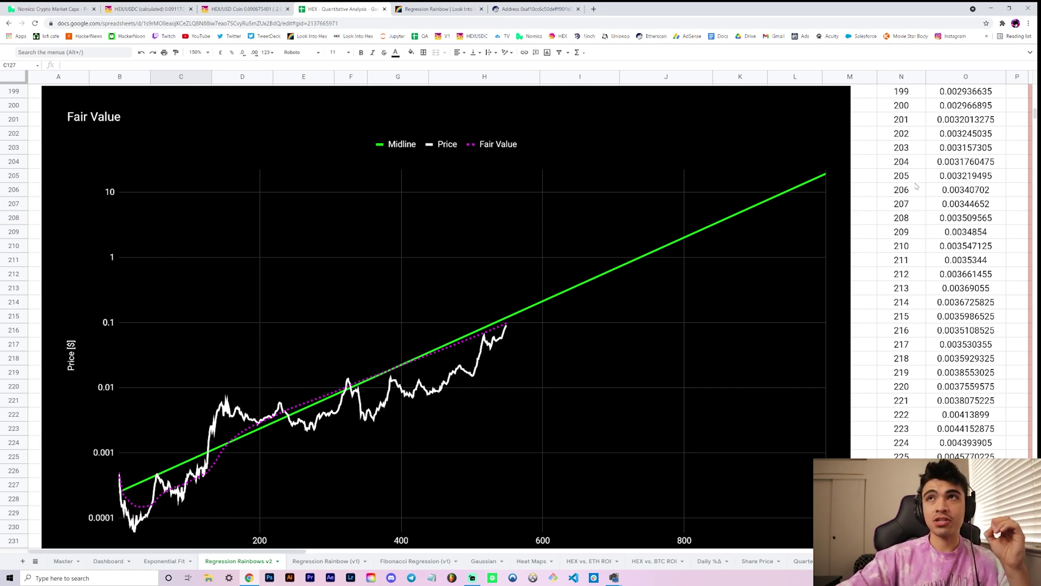
# Select the max extendo label and its value in H12:H13 among the regression parameters
pyautogui.scroll(10, 917, 186)
pyautogui.moveTo(1035, 110); pyautogui.dragTo(1032, 85)
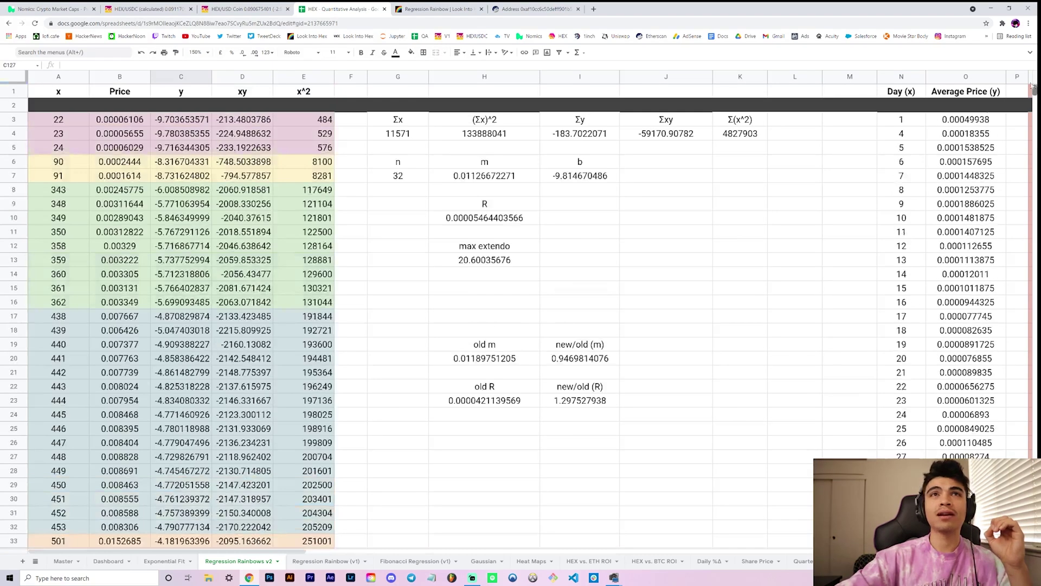
pyautogui.click(483, 248)
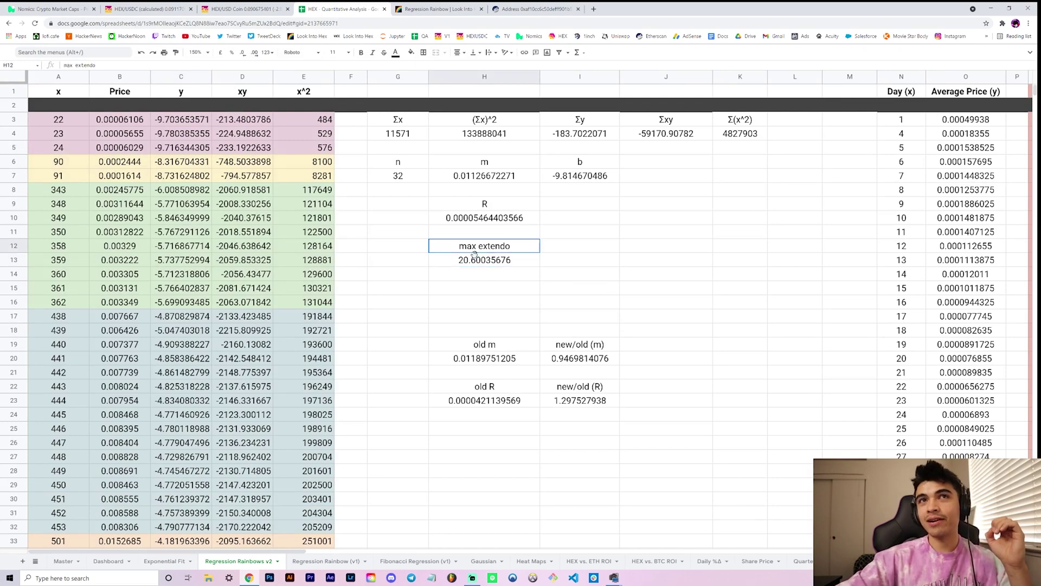
pyautogui.moveTo(475, 253); pyautogui.dragTo(476, 263)
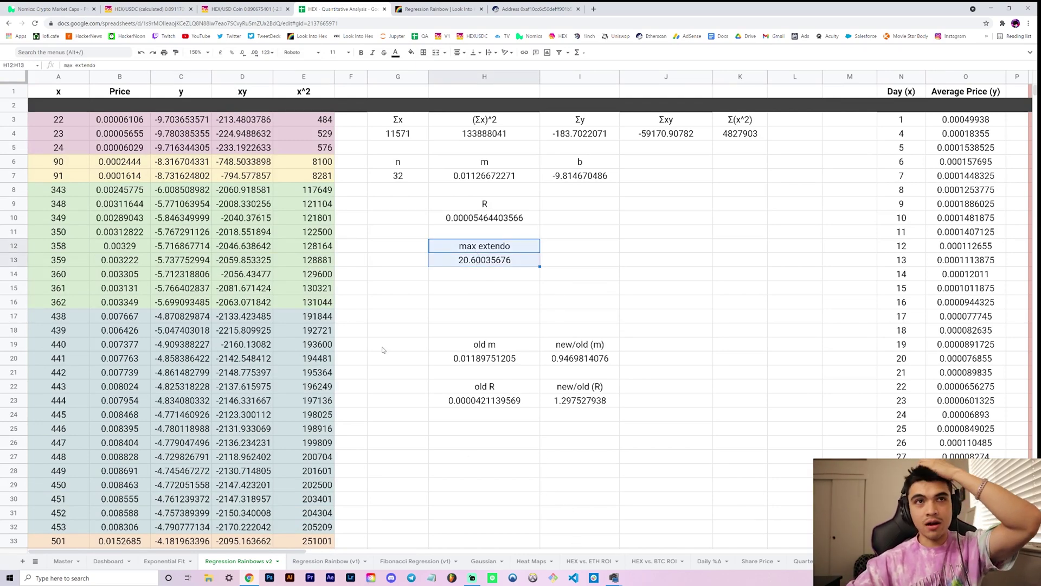
# Compare the max extendo cell H13 with the bands and price line of the Fibonacci Regression Rainbow chart
pyautogui.scroll(-8, 383, 349)
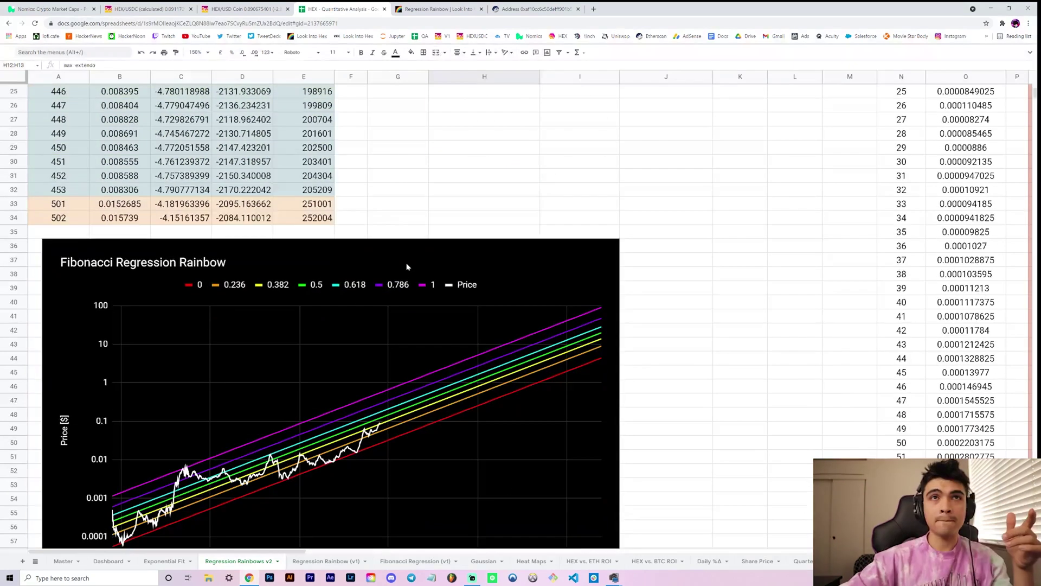
pyautogui.scroll(-3, 415, 274)
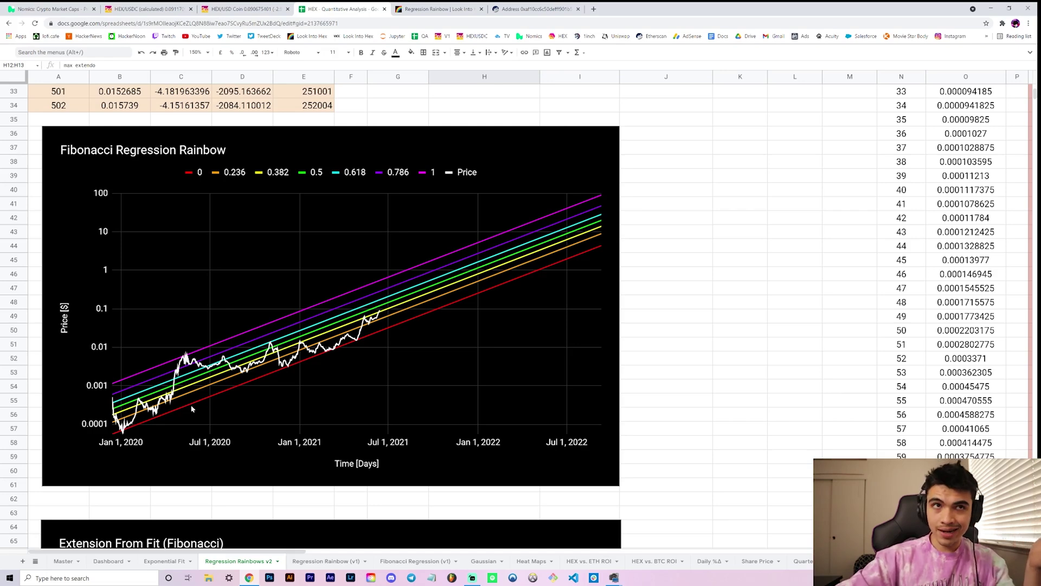
pyautogui.scroll(8, 460, 222)
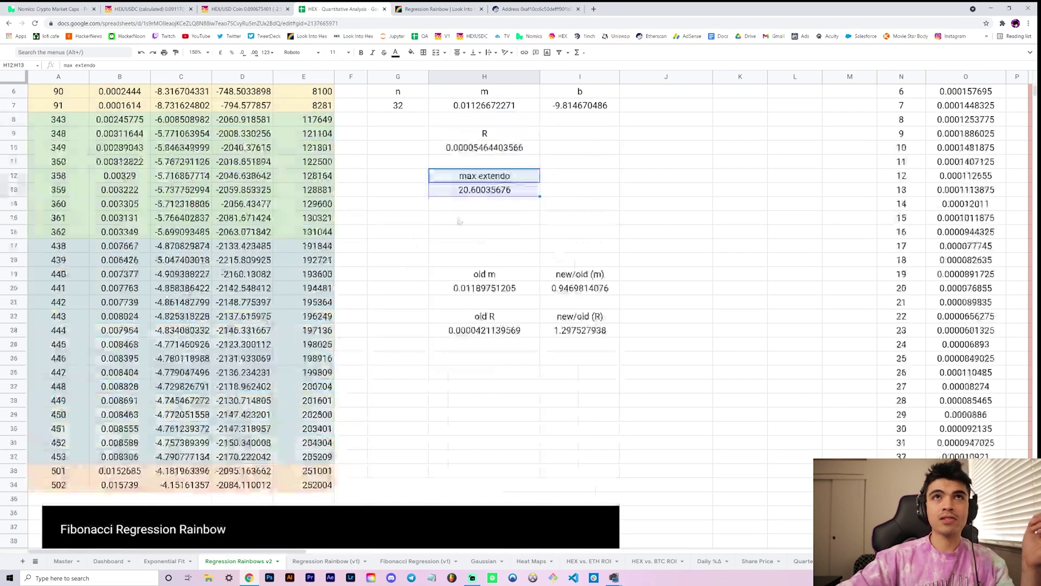
pyautogui.press('Down')
pyautogui.scroll(-1, 450, 222)
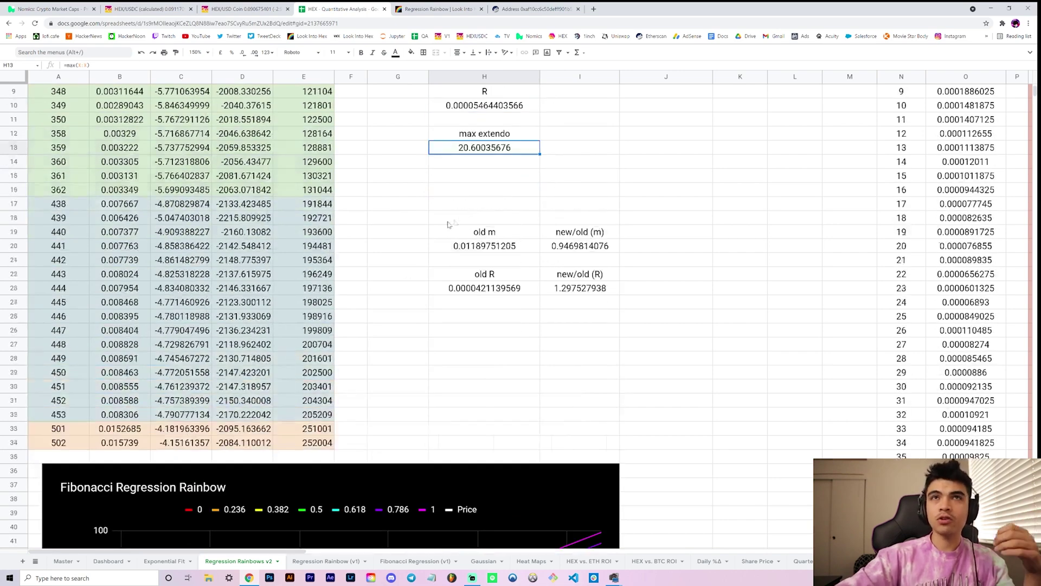
pyautogui.scroll(-5, 461, 231)
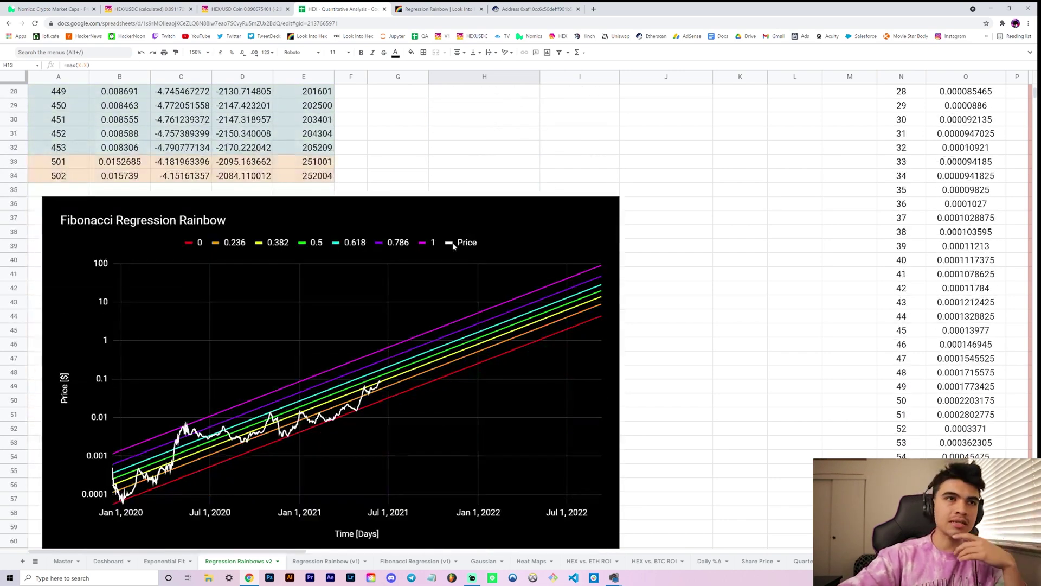
pyautogui.scroll(6, 459, 239)
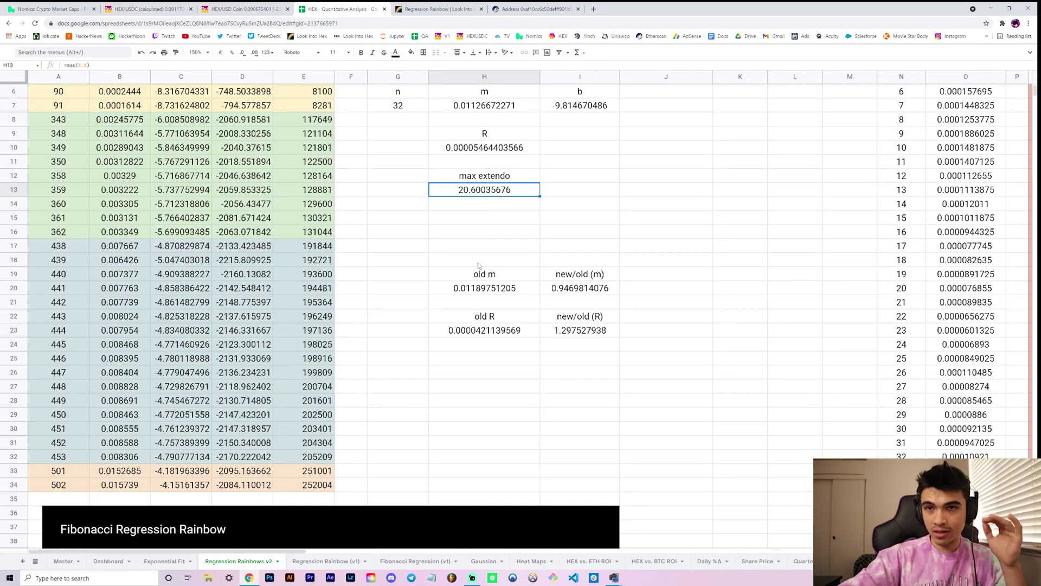
pyautogui.scroll(-5, 551, 276)
pyautogui.scroll(-1, 547, 277)
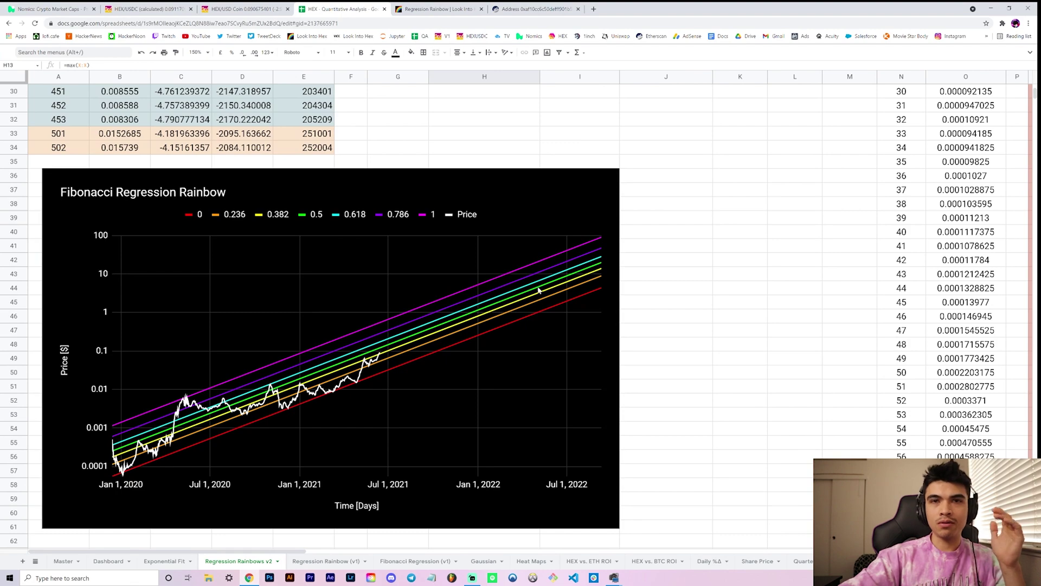
pyautogui.scroll(-2, 539, 290)
pyautogui.scroll(7, 537, 293)
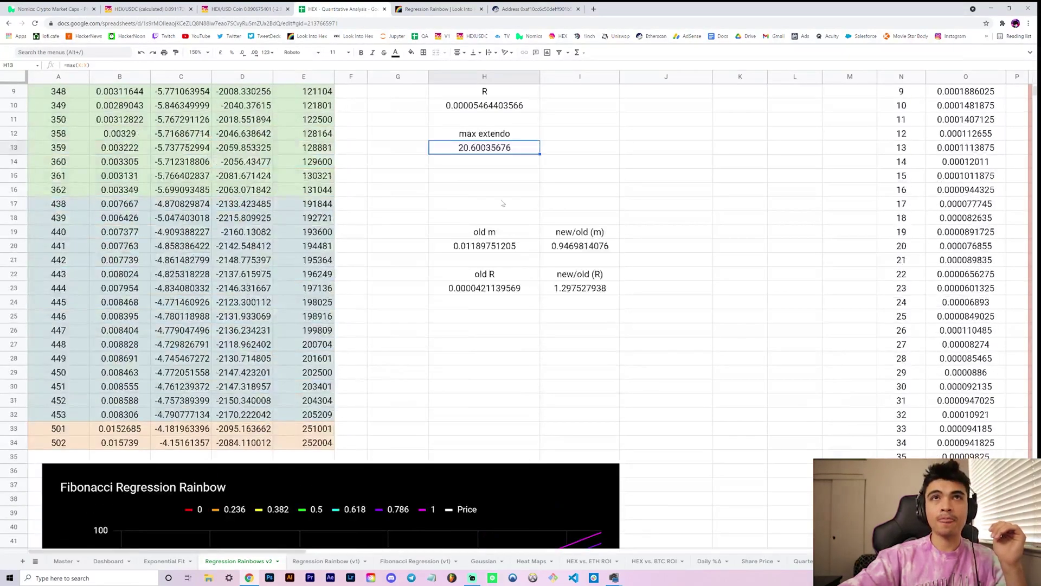
# Examine the Fair Value chart, comparing its midline, price and dotted fair value curves
pyautogui.scroll(-20, 503, 203)
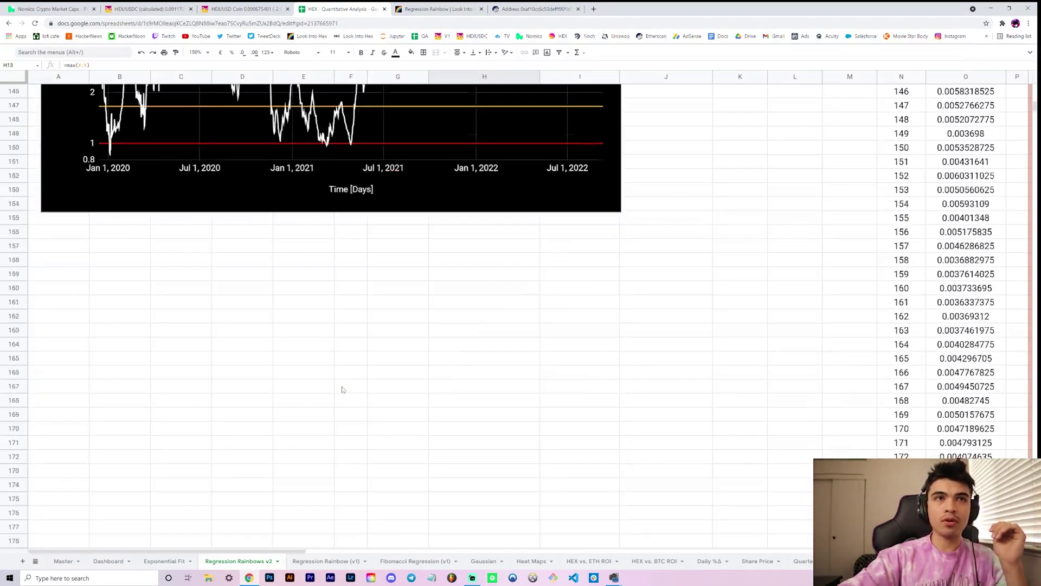
pyautogui.scroll(-10, 341, 389)
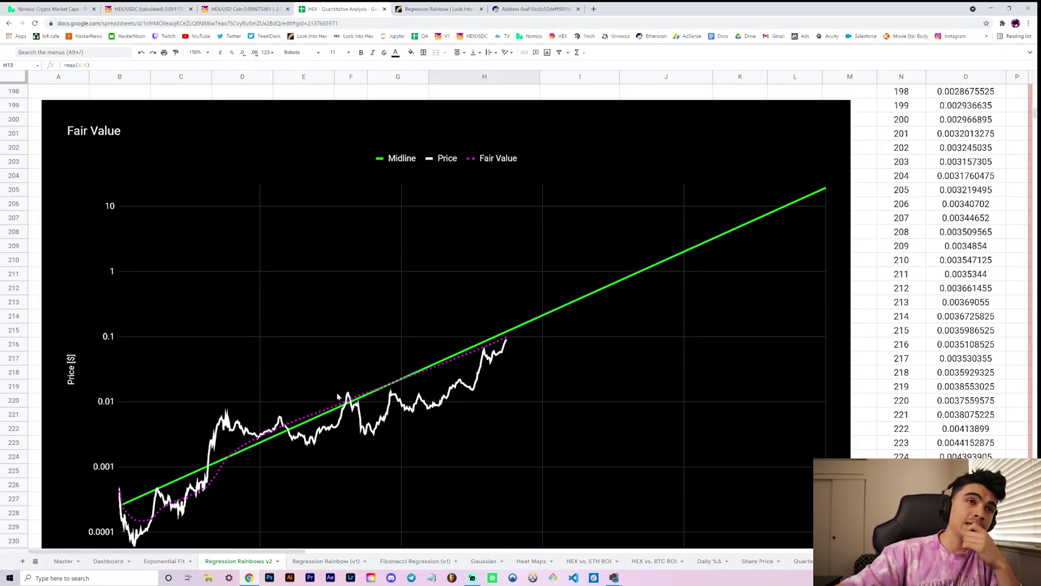
pyautogui.scroll(-1, 337, 396)
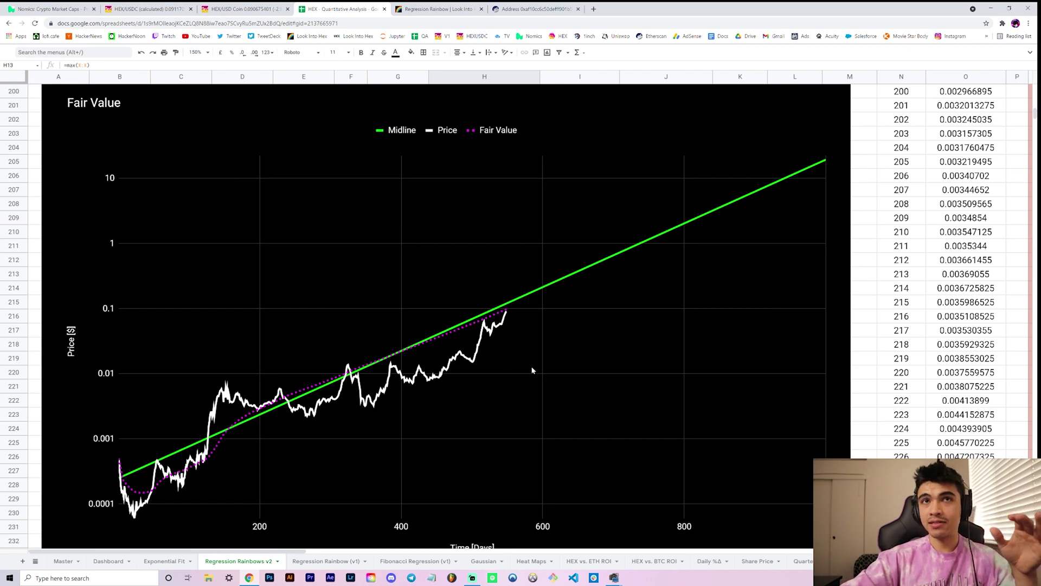
pyautogui.scroll(-1, 530, 369)
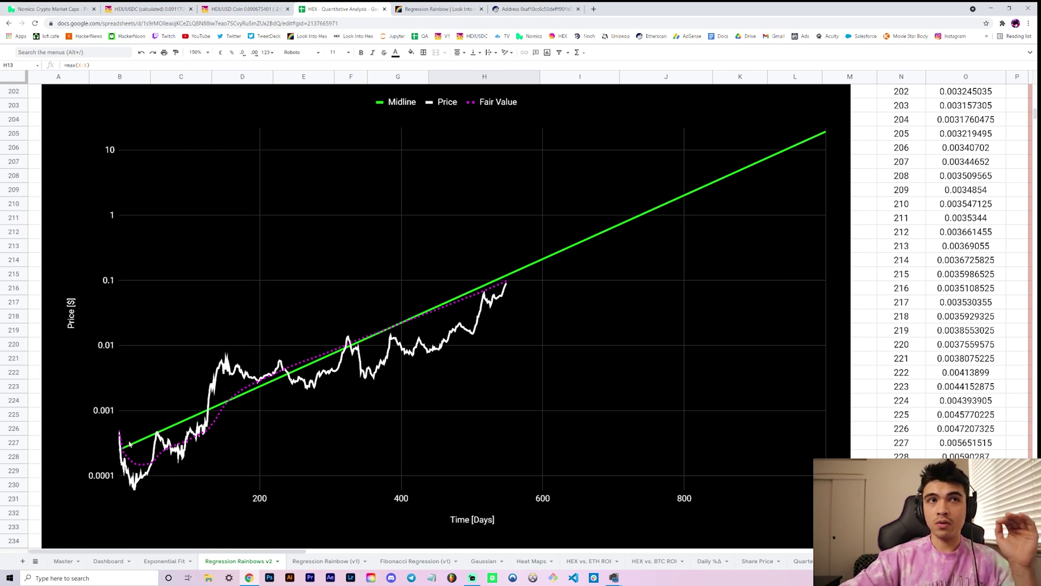
pyautogui.scroll(1, 668, 216)
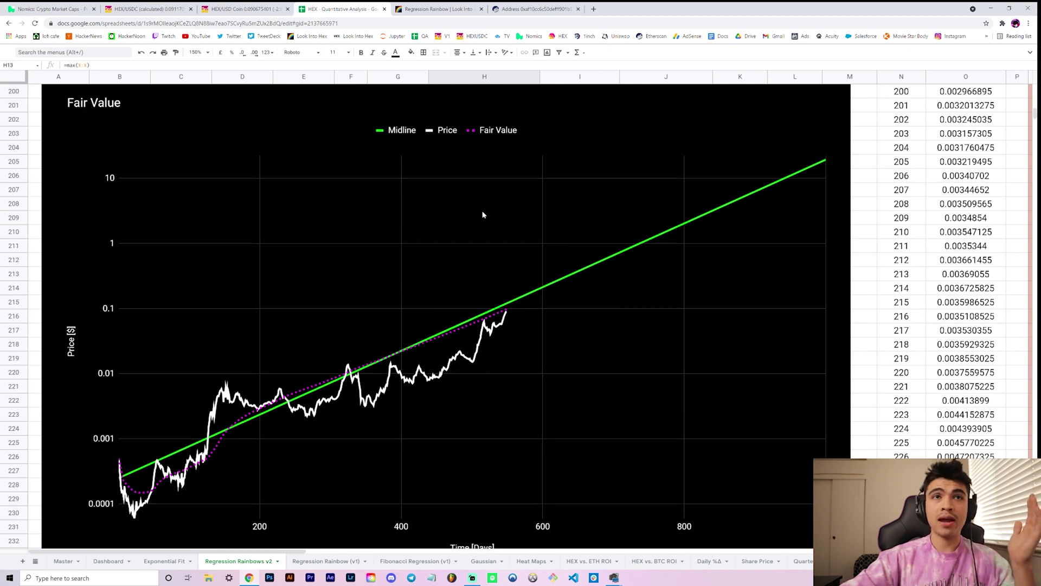
pyautogui.click(426, 180)
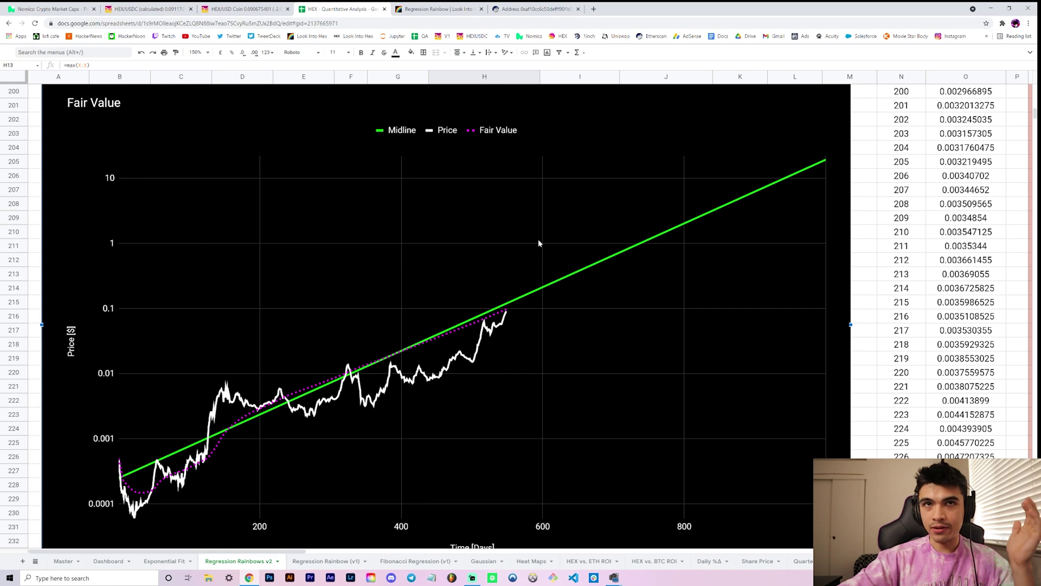
pyautogui.scroll(1, 546, 360)
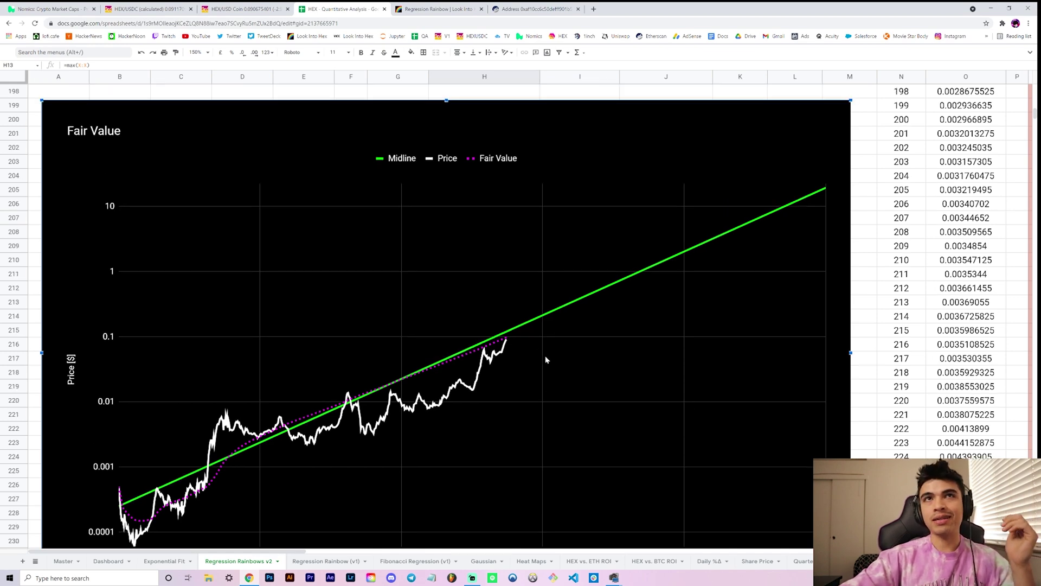
# Add the Fair Value Extension column Z of Regression Rainbows v2 as a series to the Extension From Fit (Equidistant) chart
pyautogui.scroll(20, 548, 363)
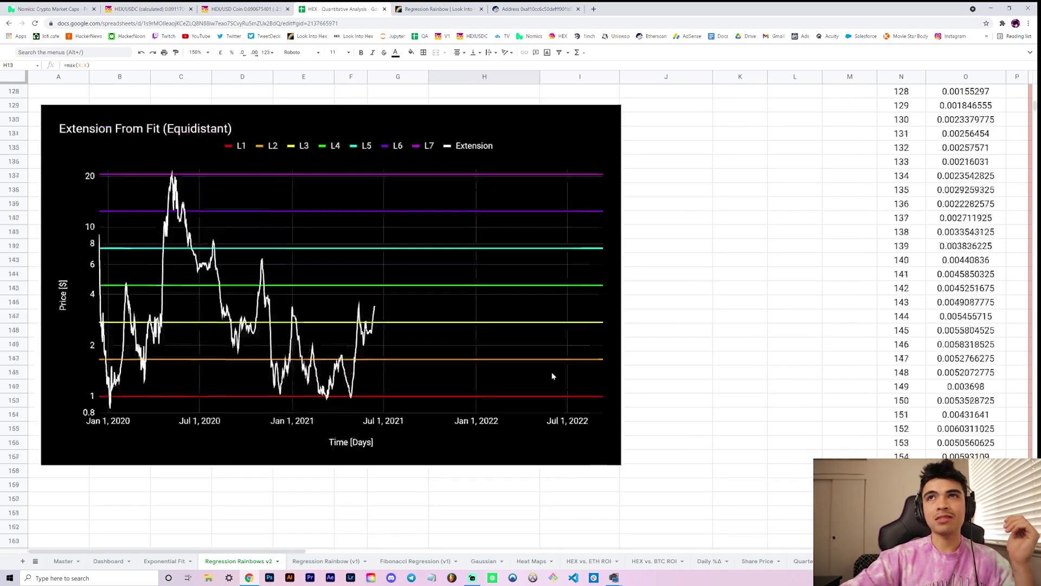
pyautogui.scroll(1, 552, 376)
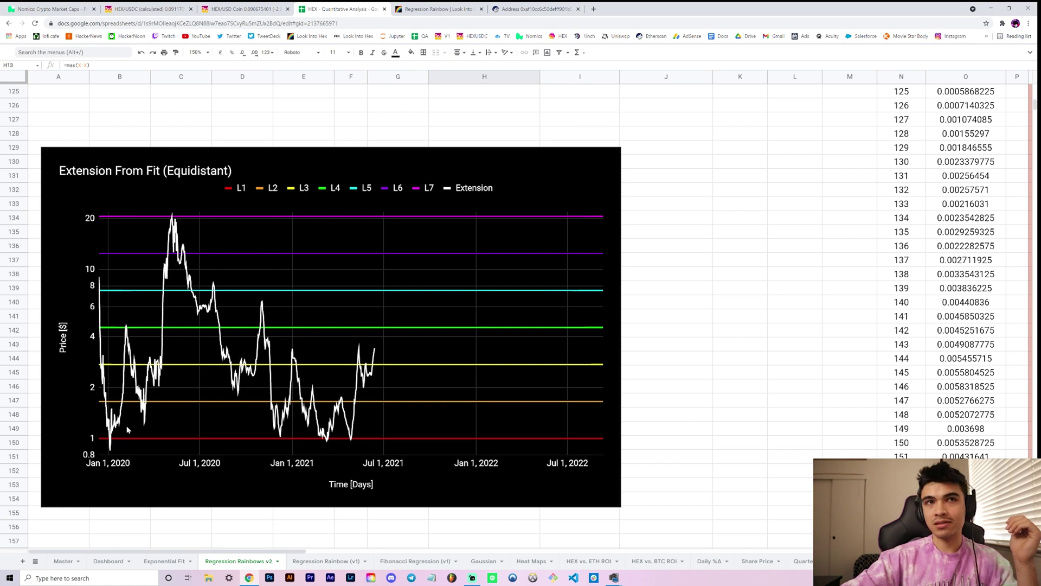
pyautogui.click(520, 186)
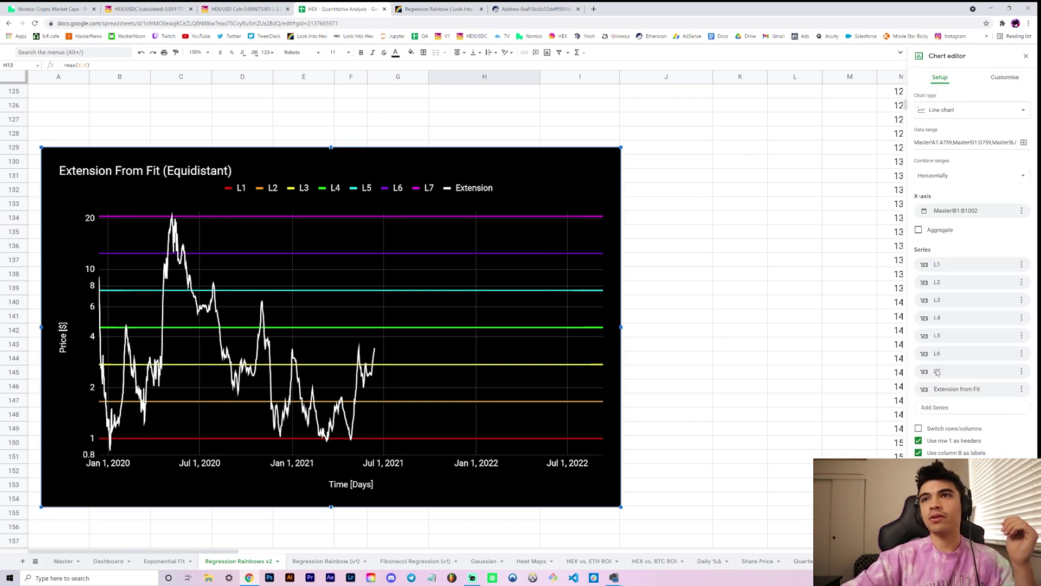
pyautogui.click(947, 410)
pyautogui.click(992, 424)
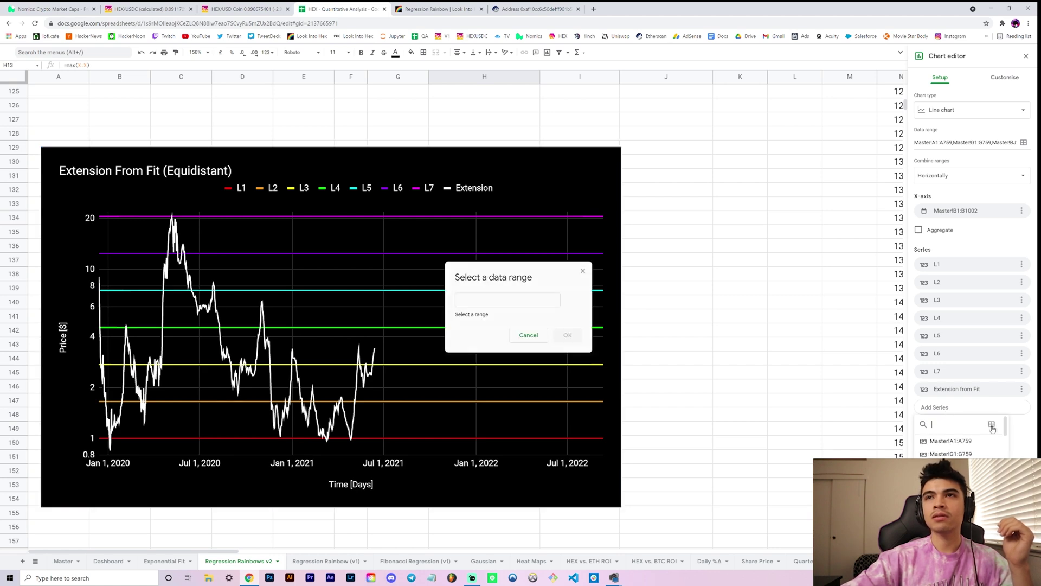
pyautogui.scroll(15, 727, 276)
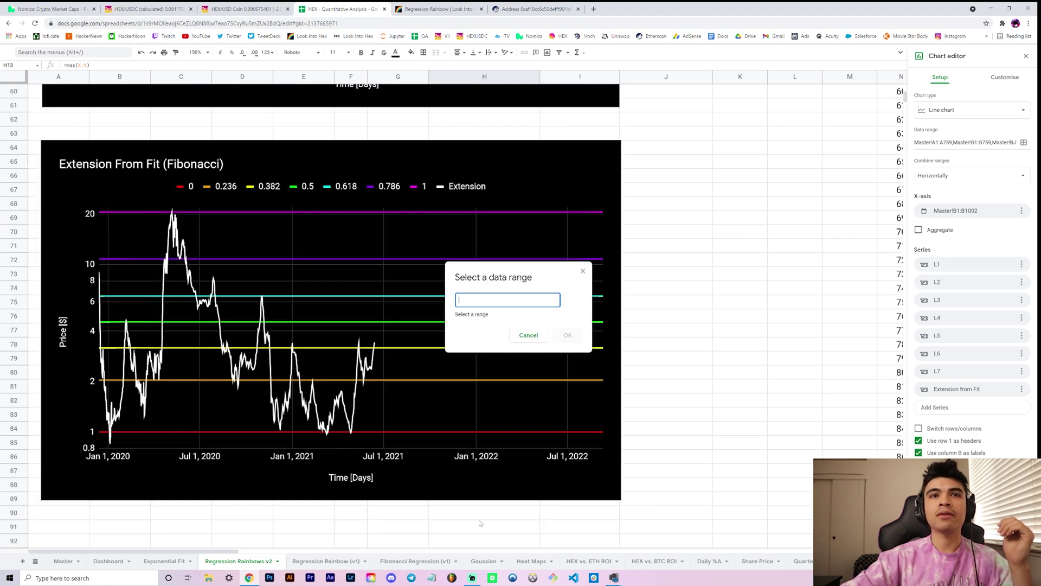
pyautogui.hscroll(10, 190, 551)
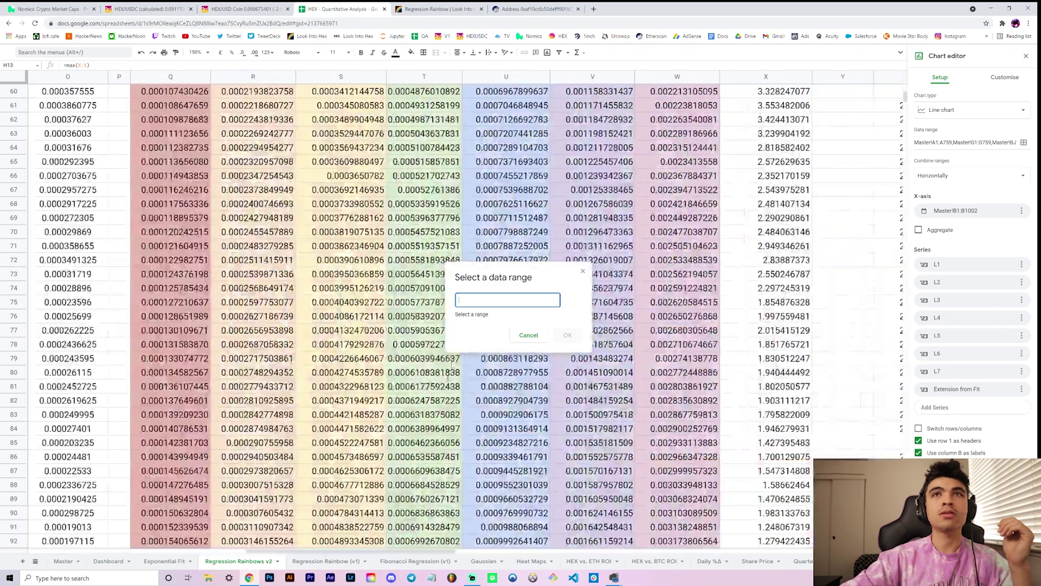
pyautogui.scroll(14, 514, 325)
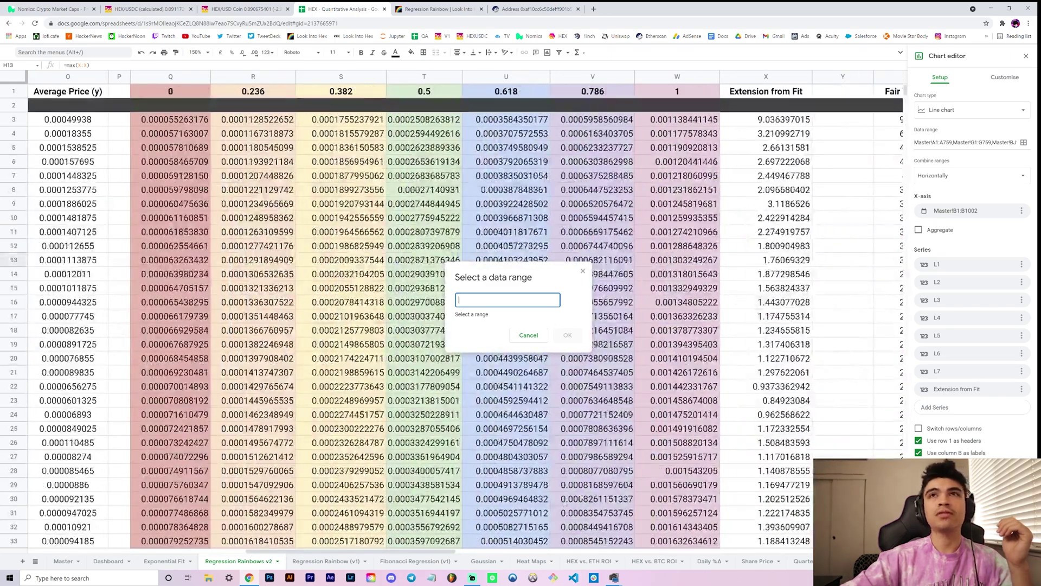
pyautogui.hscroll(5, 436, 543)
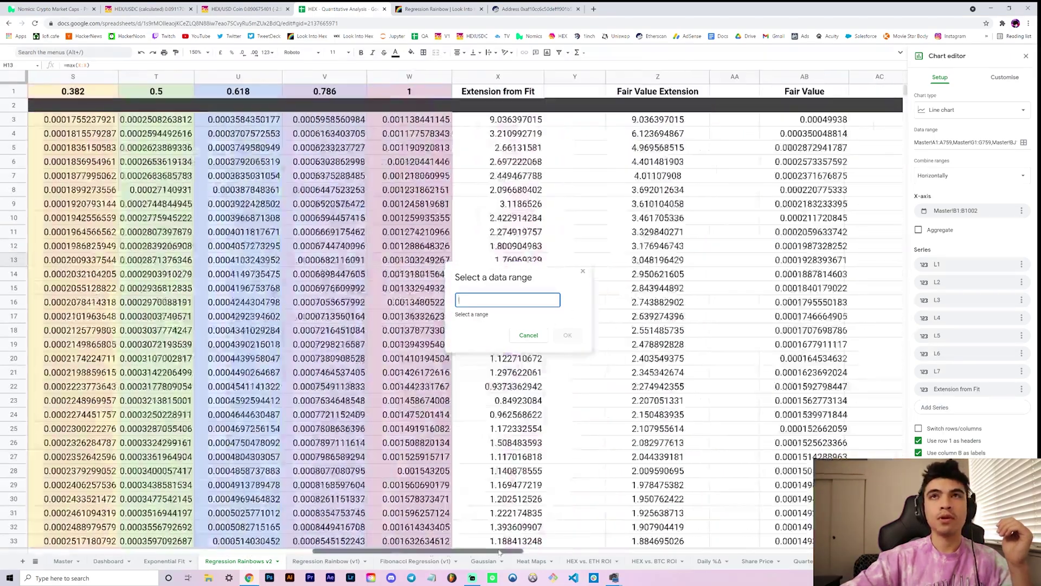
pyautogui.click(623, 77)
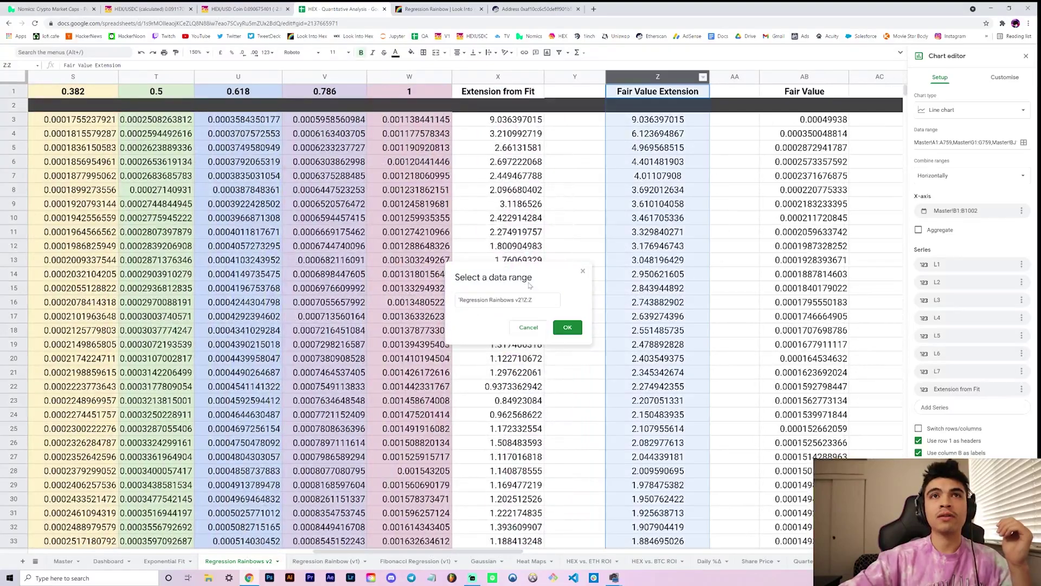
pyautogui.click(568, 327)
# Check the Fair Value Extension curve on the Extension From Fit (Equidistant) chart
pyautogui.hscroll(-15, 458, 396)
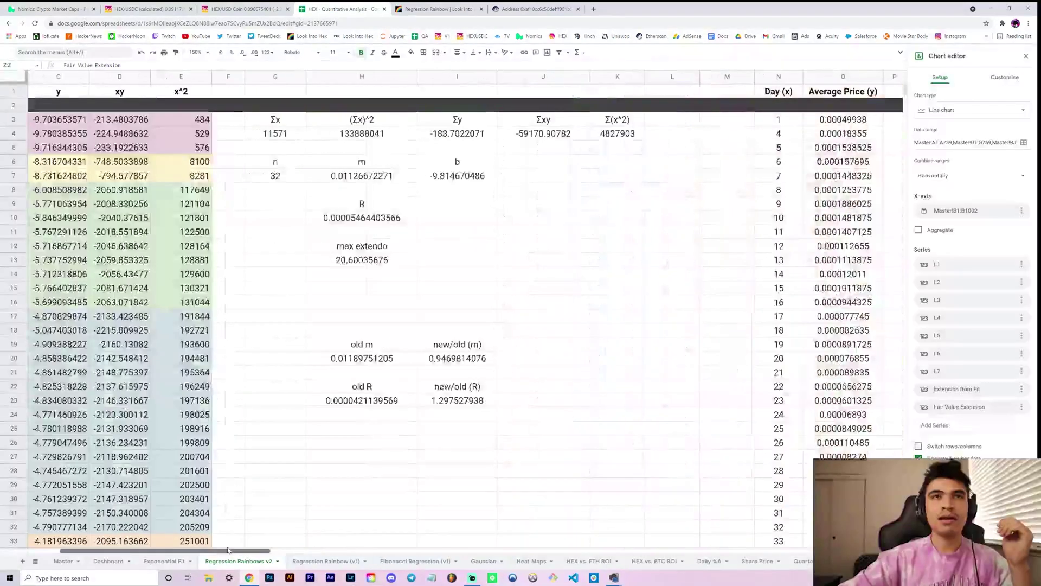
pyautogui.scroll(-5, 458, 396)
pyautogui.scroll(-20, 459, 396)
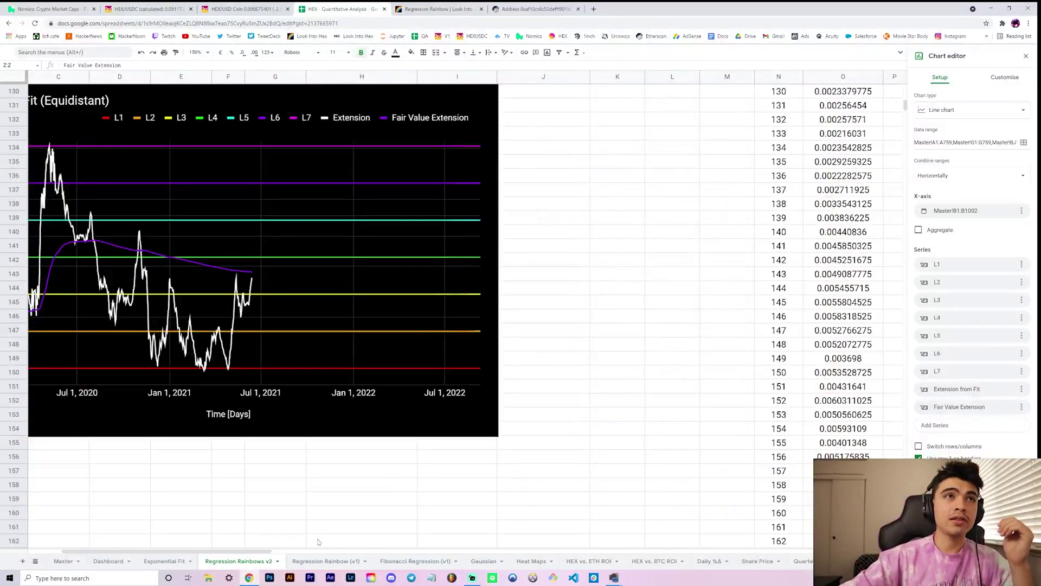
pyautogui.hscroll(-3, 290, 549)
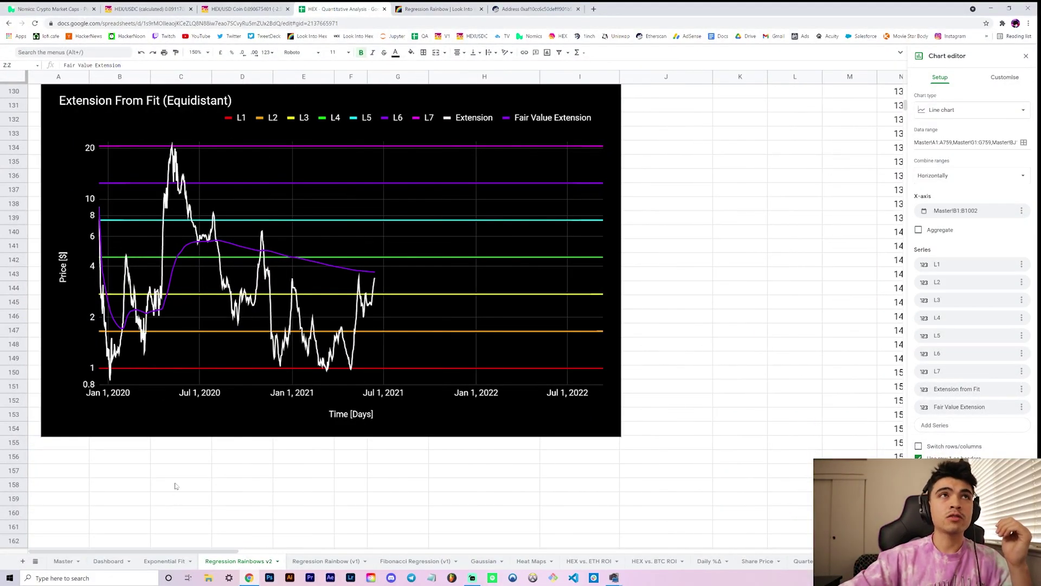
# Review the Extension From Fit (Equidistant) chart and the Fair Value chart on Regression Rainbows v2
pyautogui.scroll(3, 174, 486)
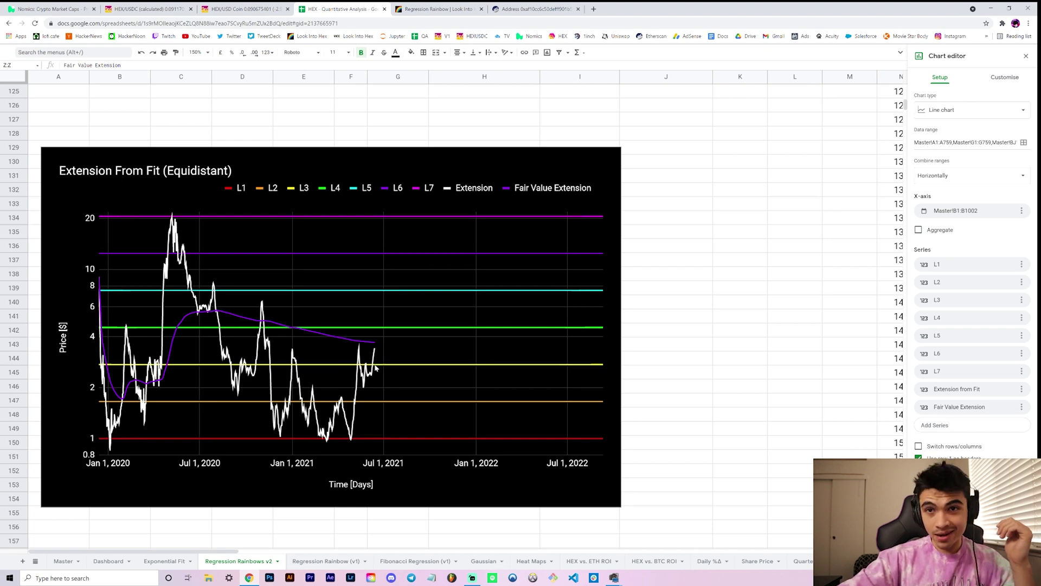
pyautogui.scroll(-5, 510, 312)
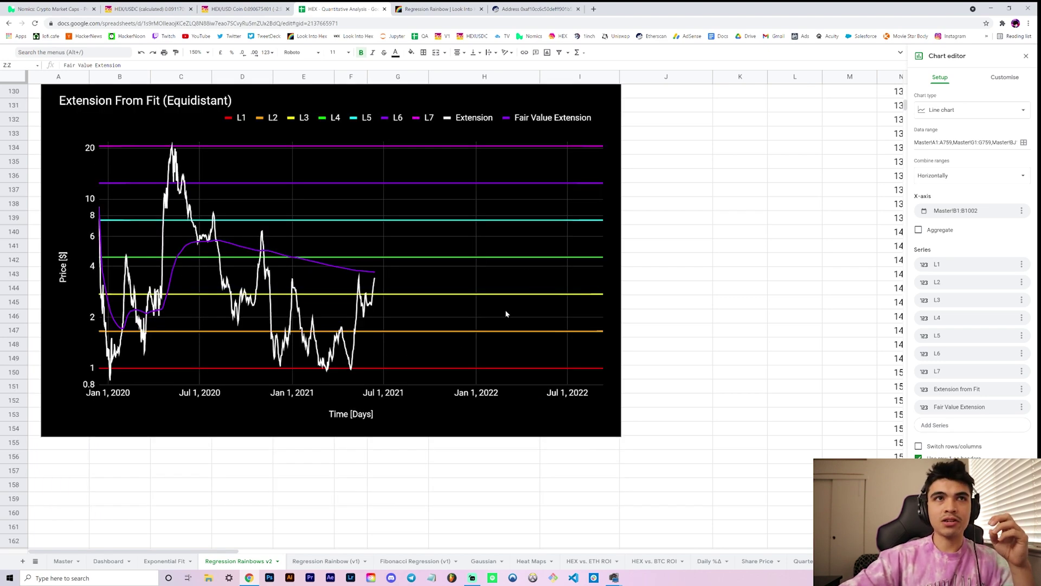
pyautogui.scroll(-15, 524, 358)
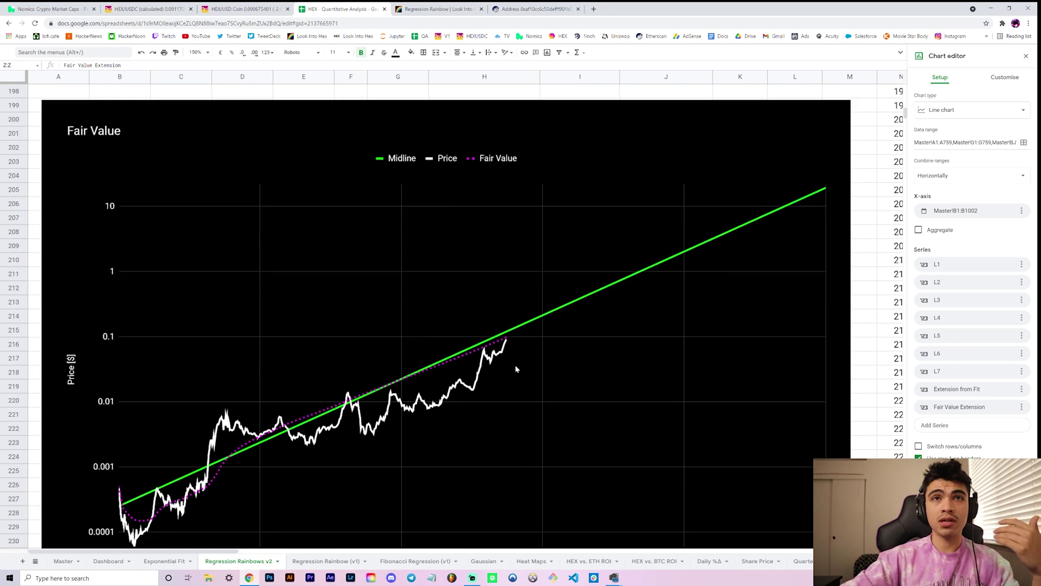
pyautogui.scroll(-1, 521, 361)
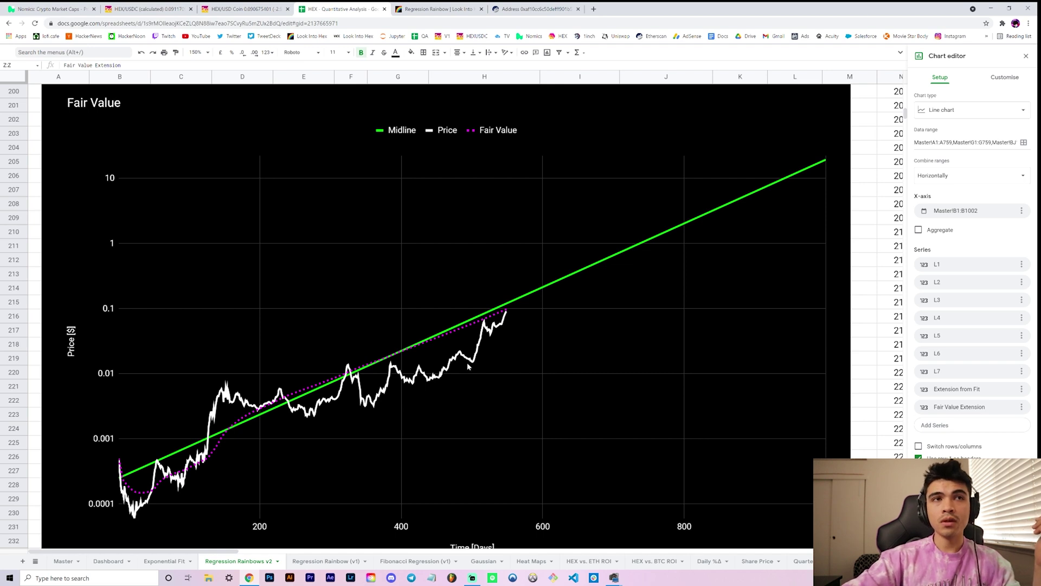
pyautogui.scroll(-1, 466, 373)
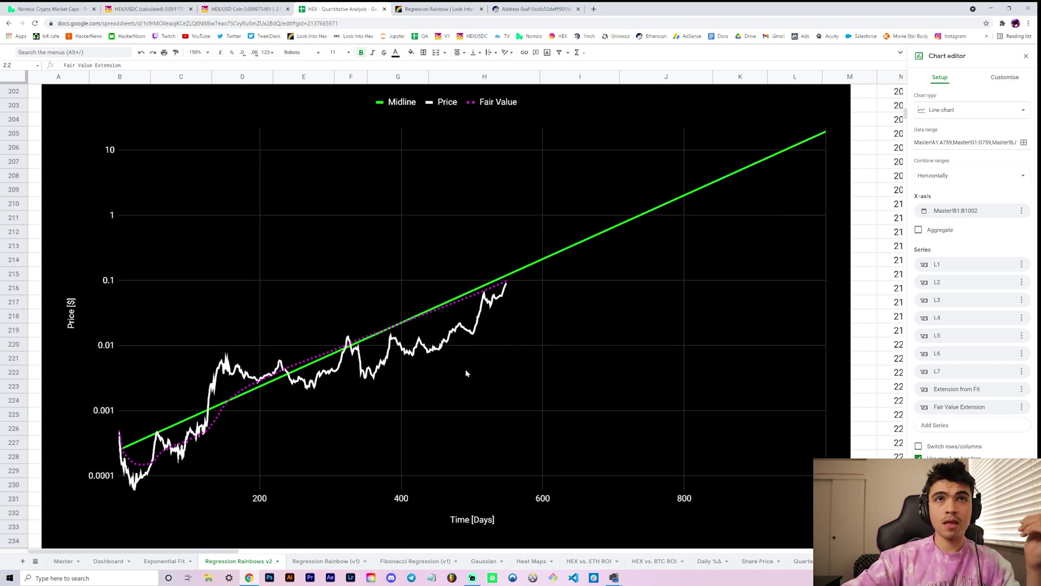
pyautogui.scroll(-1, 467, 373)
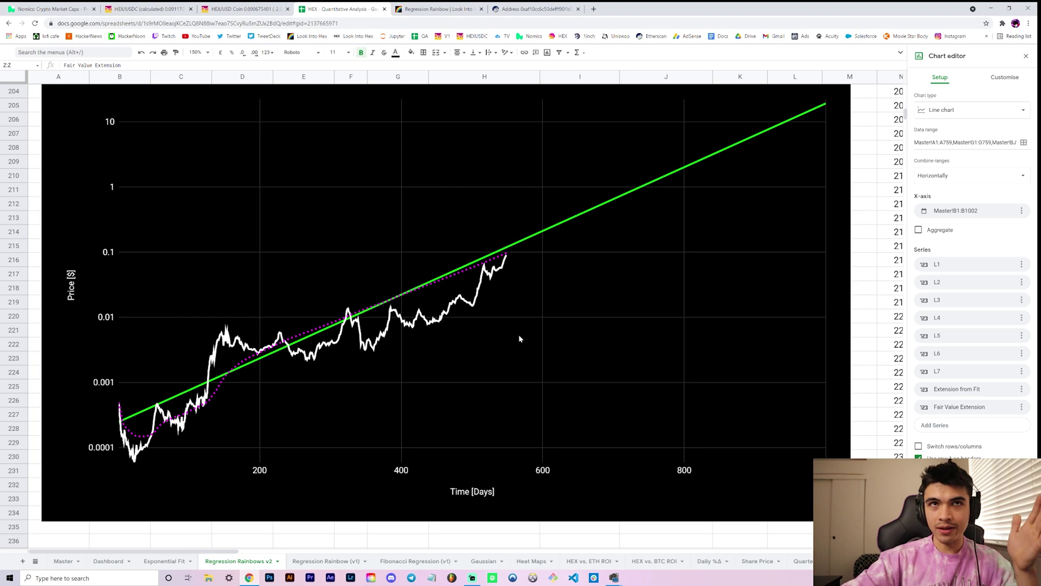
pyautogui.scroll(1, 518, 334)
pyautogui.scroll(1, 530, 332)
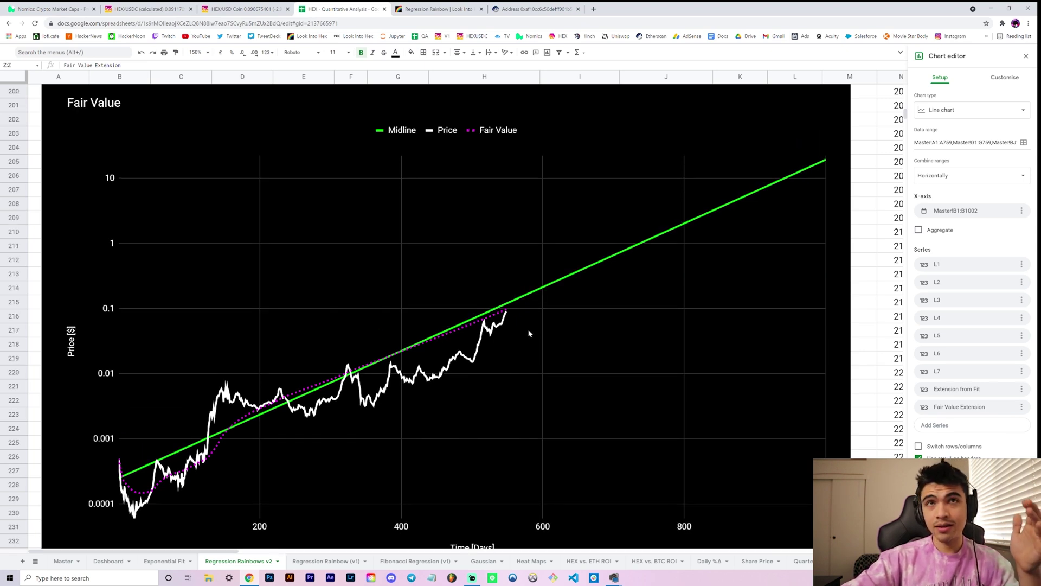
# Inspect the latest fair value and price points and the price near day 400 on the Fair Value chart
pyautogui.click(508, 308)
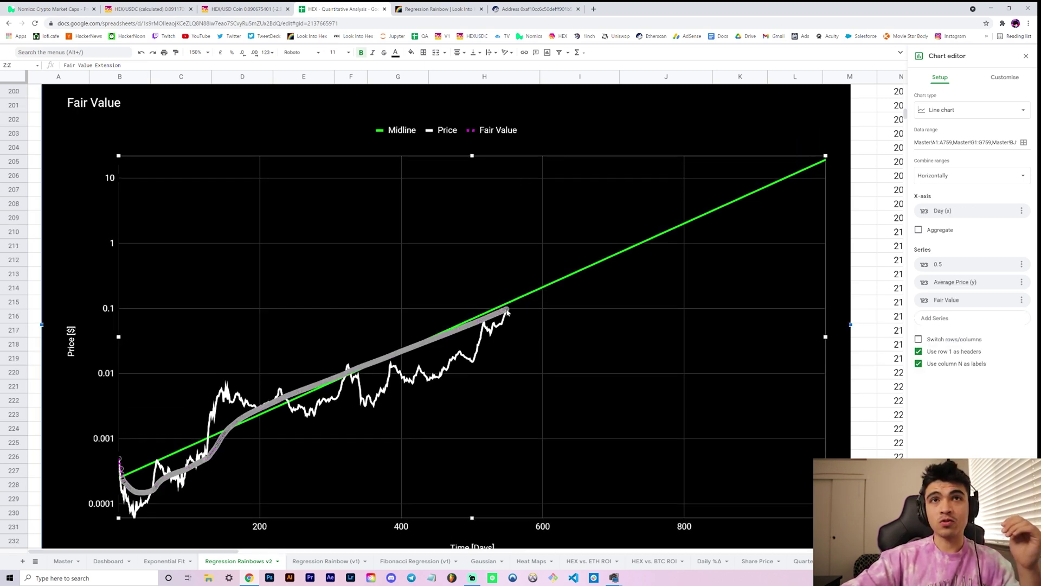
pyautogui.click(865, 190)
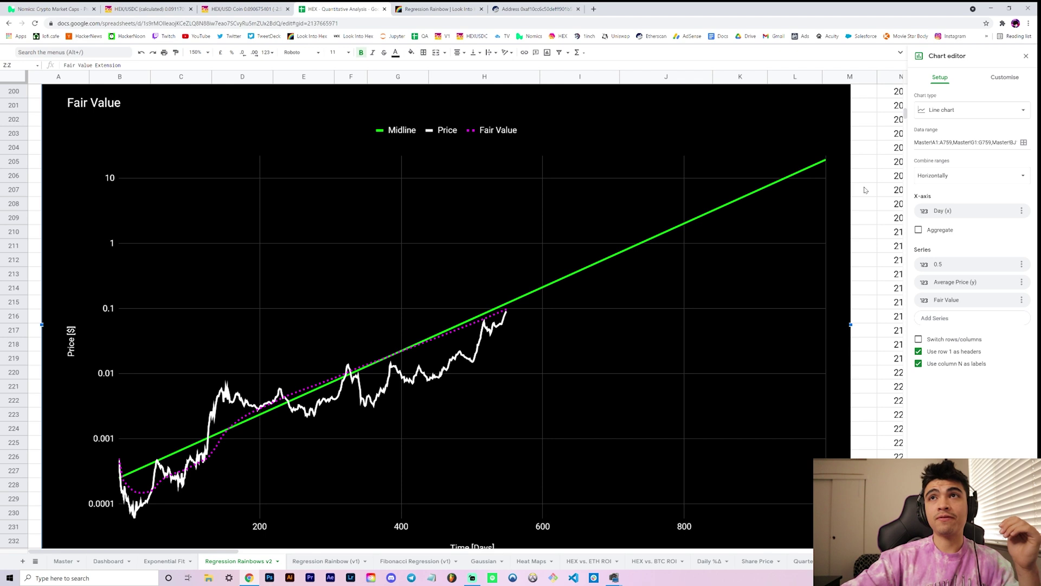
pyautogui.click(508, 313)
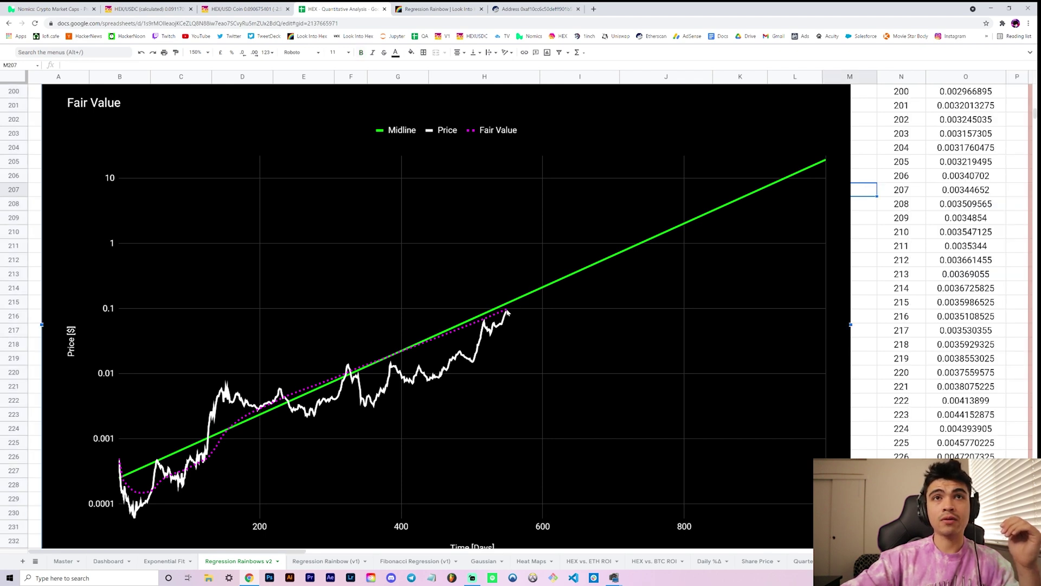
pyautogui.moveTo(508, 312)
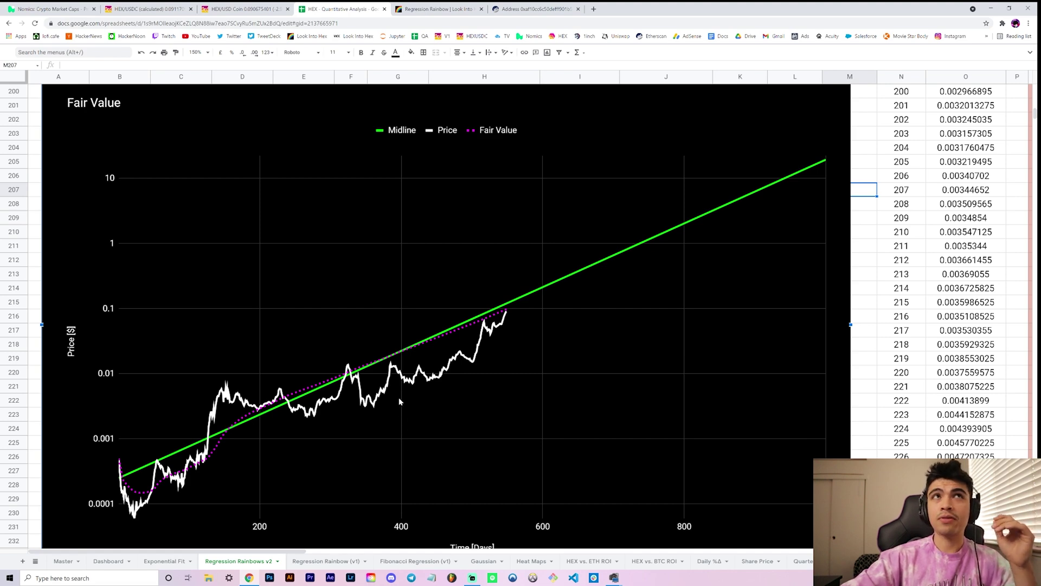
pyautogui.moveTo(398, 372)
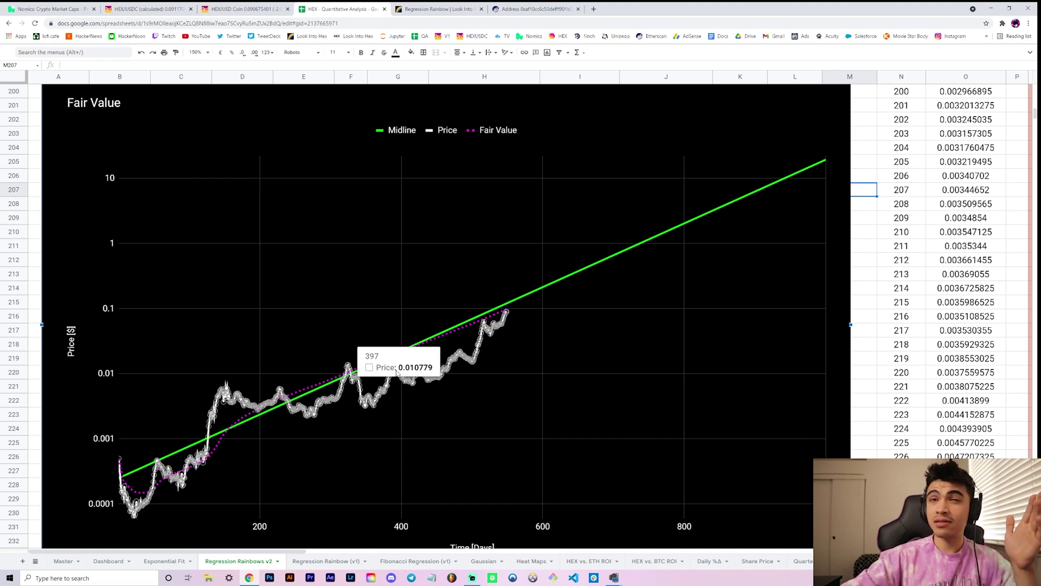
# Switch to the Look Into Hex website and look over the chart selection on its home page
pyautogui.click(436, 9)
pyautogui.scroll(5, 404, 195)
pyautogui.scroll(15, 380, 162)
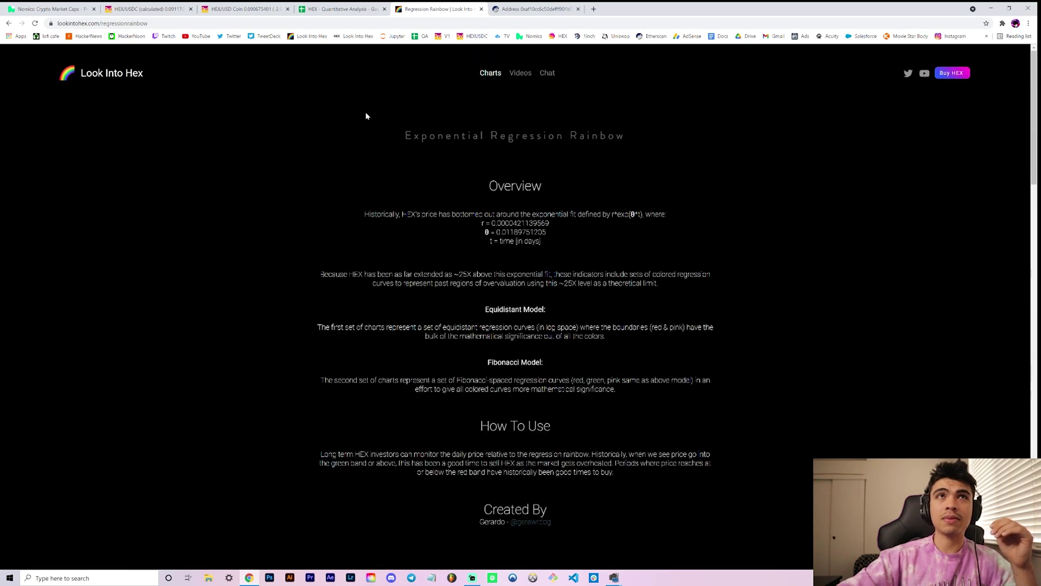
pyautogui.click(130, 75)
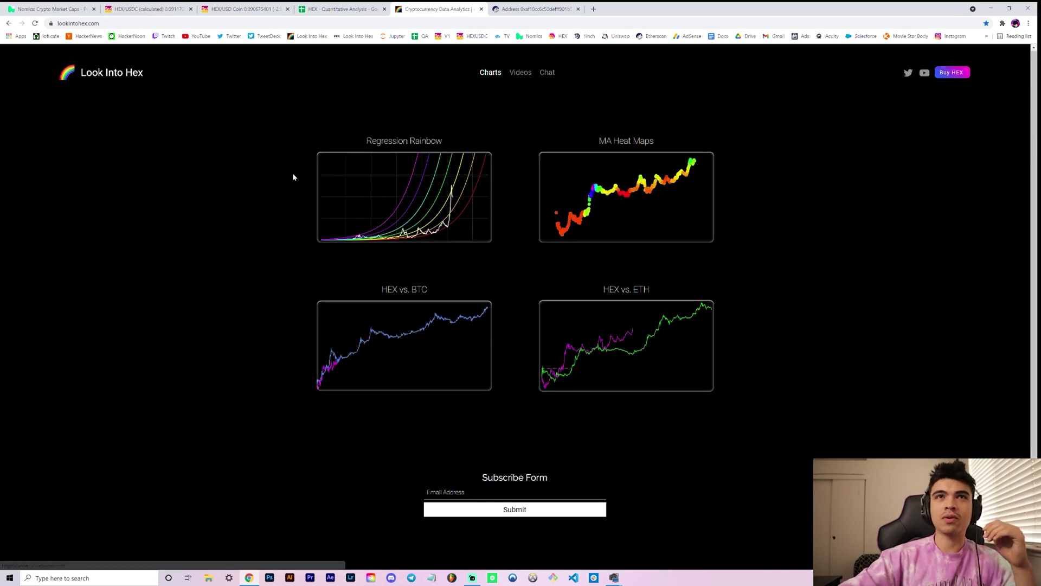
pyautogui.scroll(-1, 292, 174)
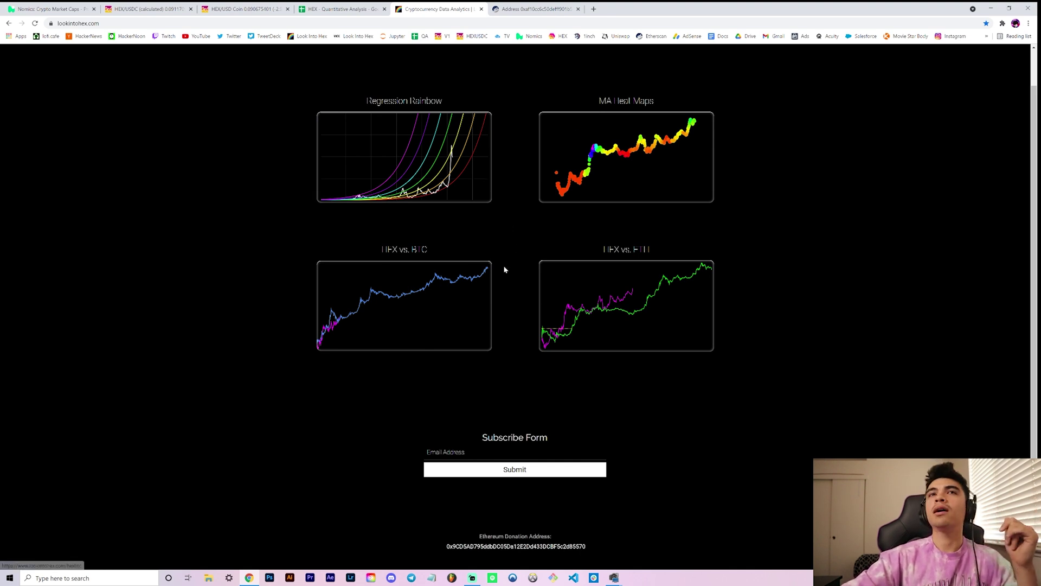
pyautogui.scroll(1, 517, 275)
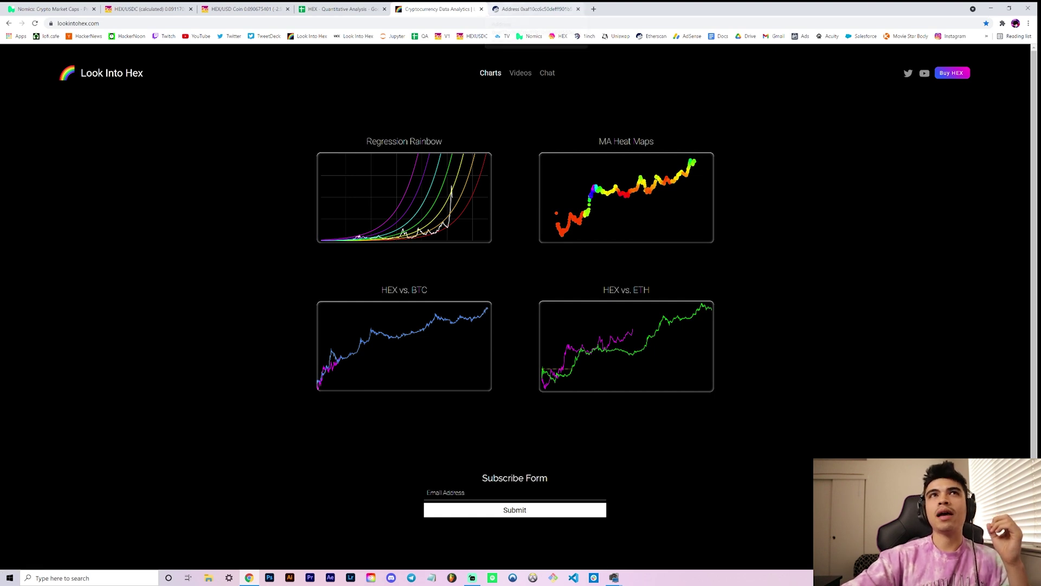
# Switch to the HEX/USDC UniswapV1 daily chart and compress its time scale to show the price history from the start of 2020
pyautogui.click(146, 9)
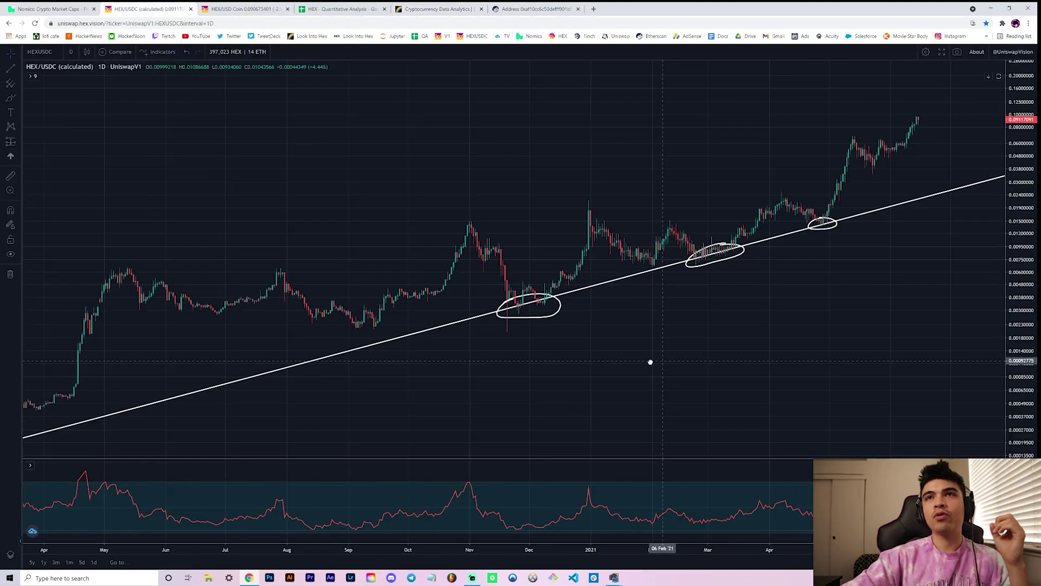
pyautogui.moveTo(633, 546); pyautogui.dragTo(729, 546)
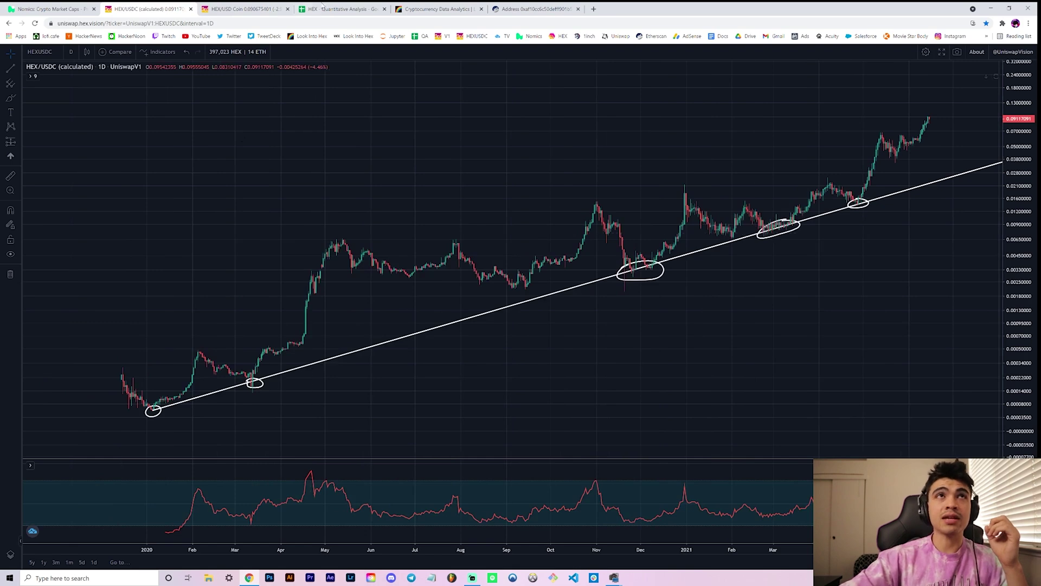
# Return to the HEX Quantitative Analysis spreadsheet and compare the Fair Extension chart with the Extension From Fit (Equidistant) chart
pyautogui.click(342, 8)
pyautogui.scroll(-5, 377, 241)
pyautogui.scroll(-7, 412, 272)
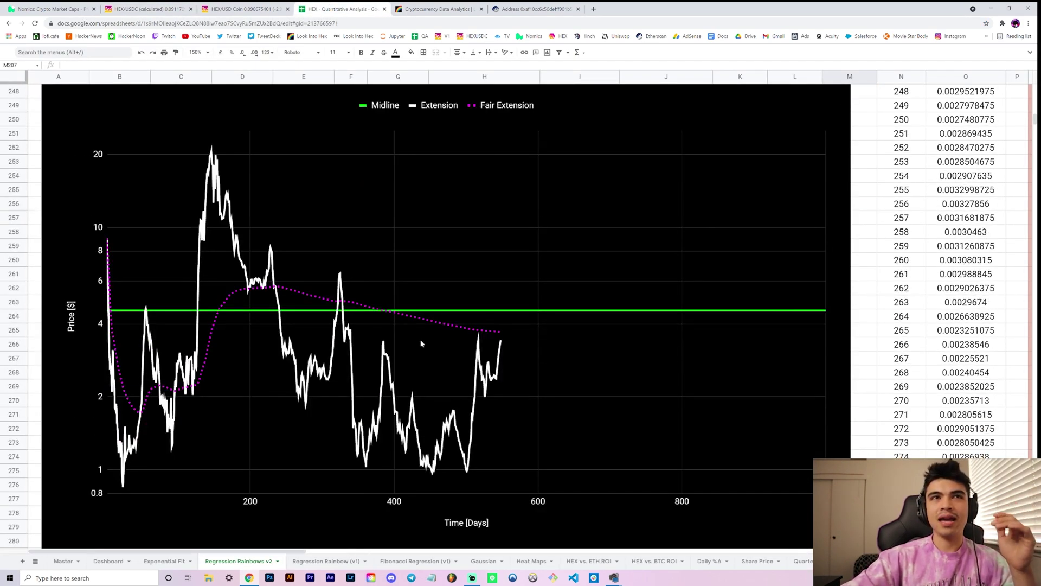
pyautogui.scroll(1, 420, 344)
pyautogui.scroll(20, 613, 340)
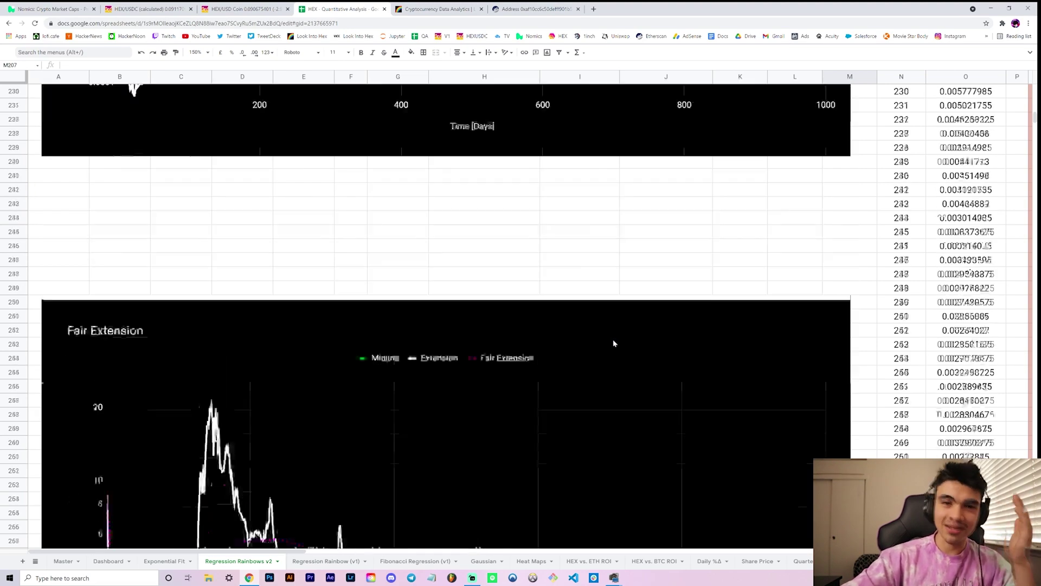
pyautogui.scroll(8, 564, 347)
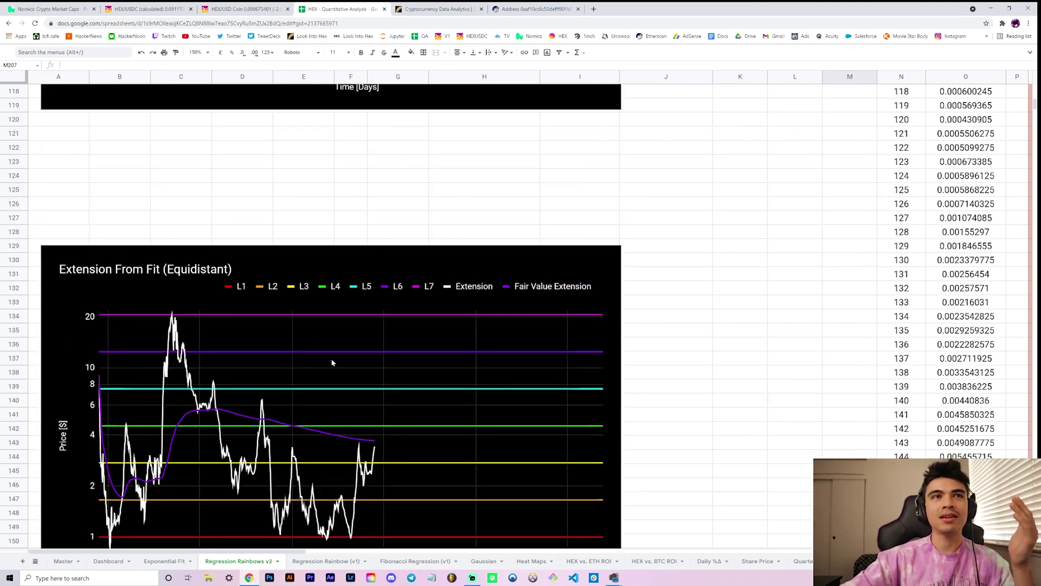
pyautogui.scroll(-18, 333, 363)
pyautogui.scroll(-15, 301, 362)
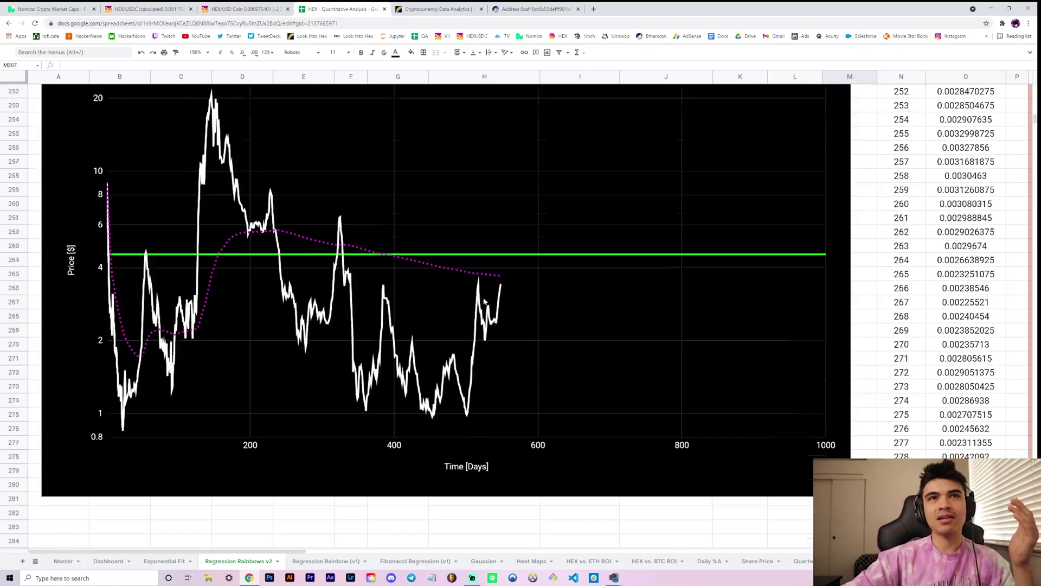
pyautogui.scroll(2, 306, 298)
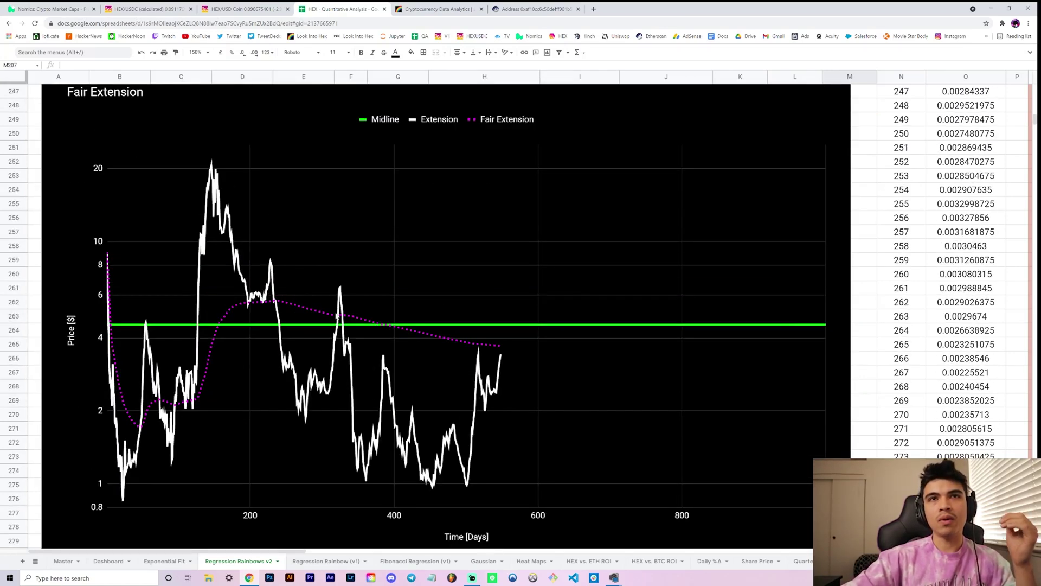
# Read the latest Extension value on the Fair Extension chart and compare the curve's peak with the midline
pyautogui.click(502, 355)
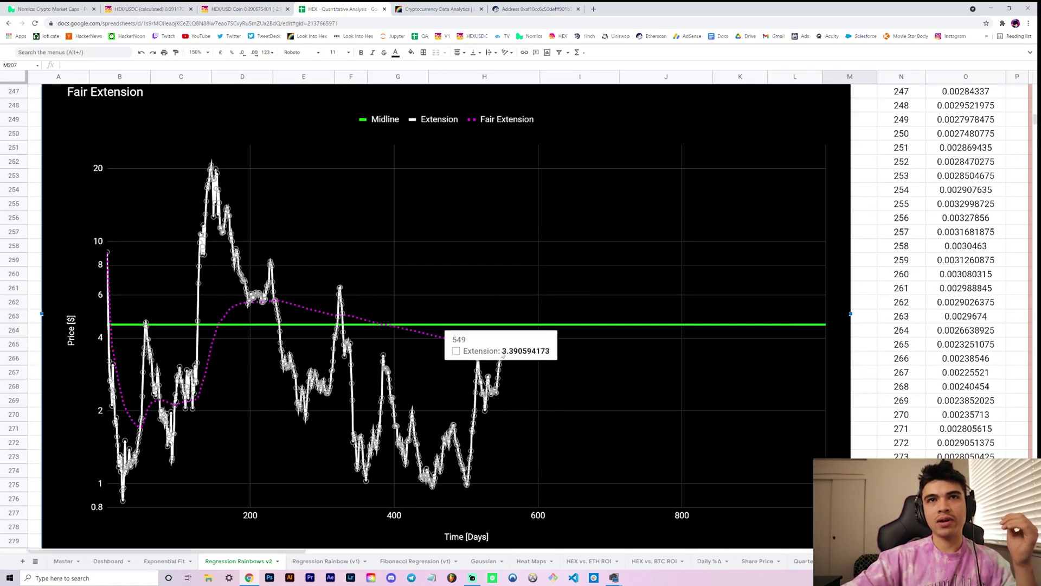
pyautogui.click(503, 354)
pyautogui.click(624, 354)
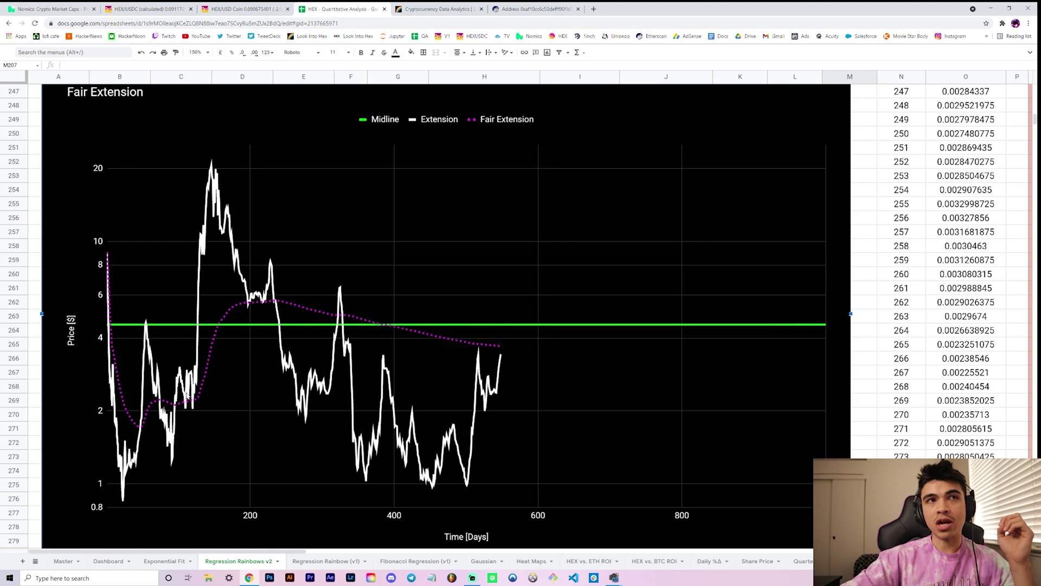
pyautogui.moveTo(216, 201)
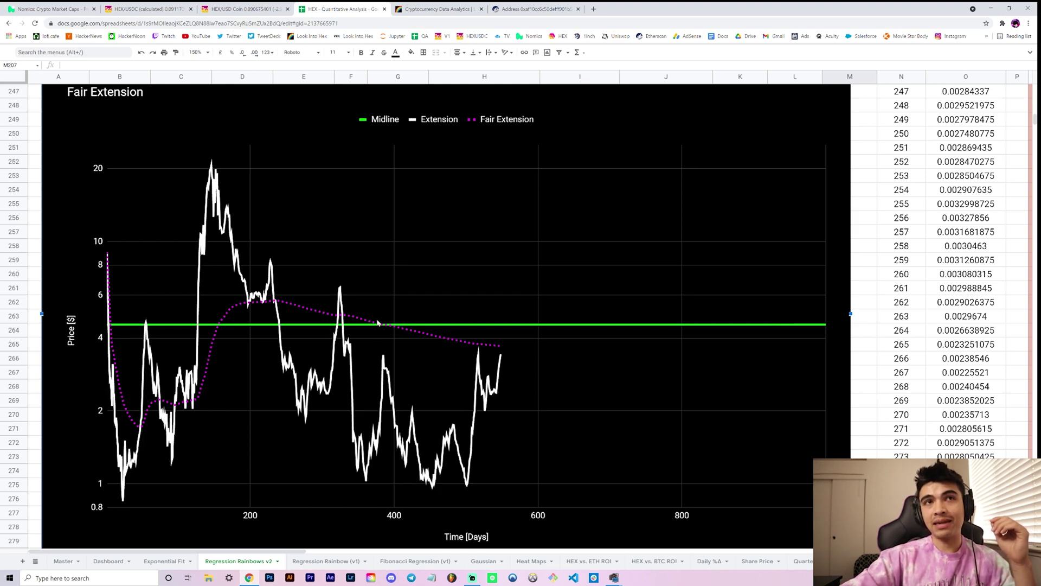
pyautogui.moveTo(371, 324)
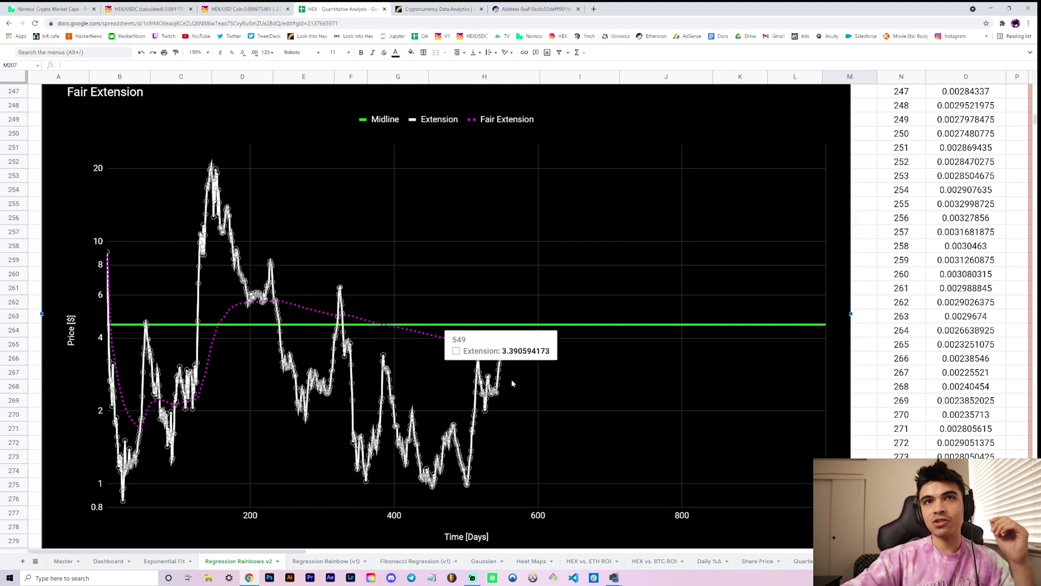
# Compare the price and fair value curves of the Fair Value chart with the curves of the Fair Extension chart
pyautogui.scroll(5, 404, 389)
pyautogui.scroll(7, 404, 389)
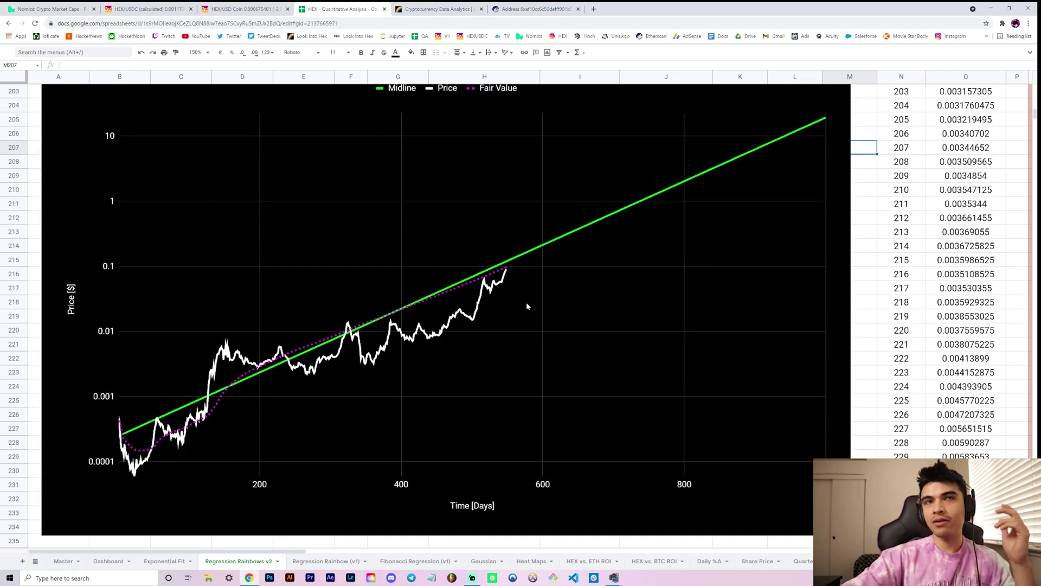
pyautogui.click(437, 299)
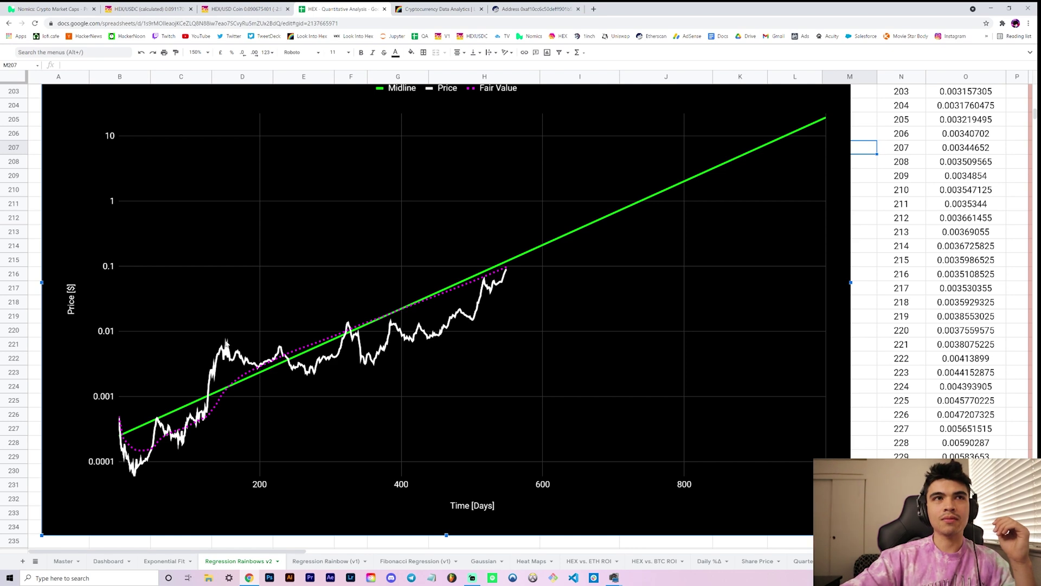
pyautogui.scroll(-10, 230, 379)
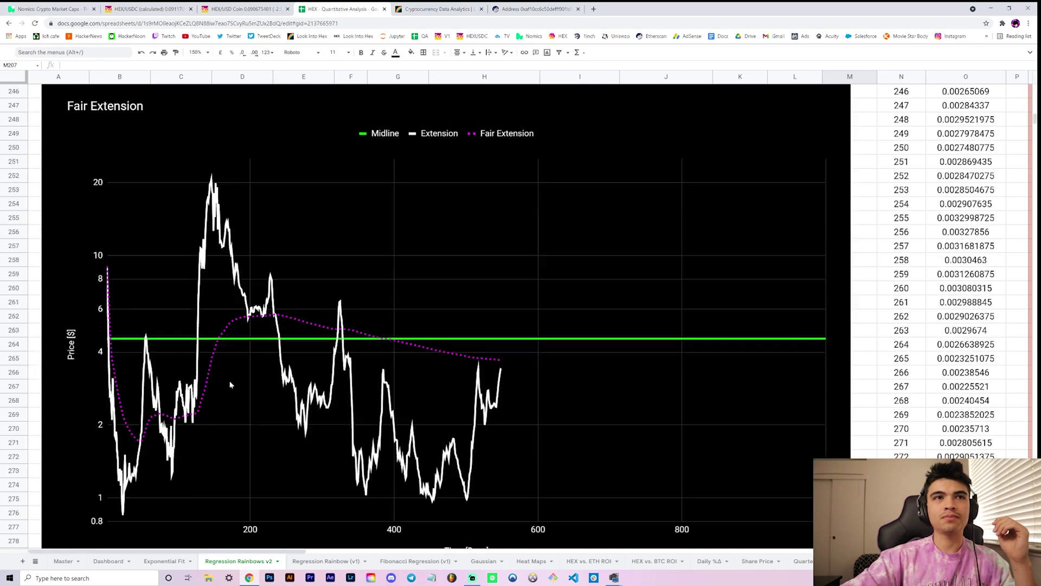
pyautogui.click(214, 177)
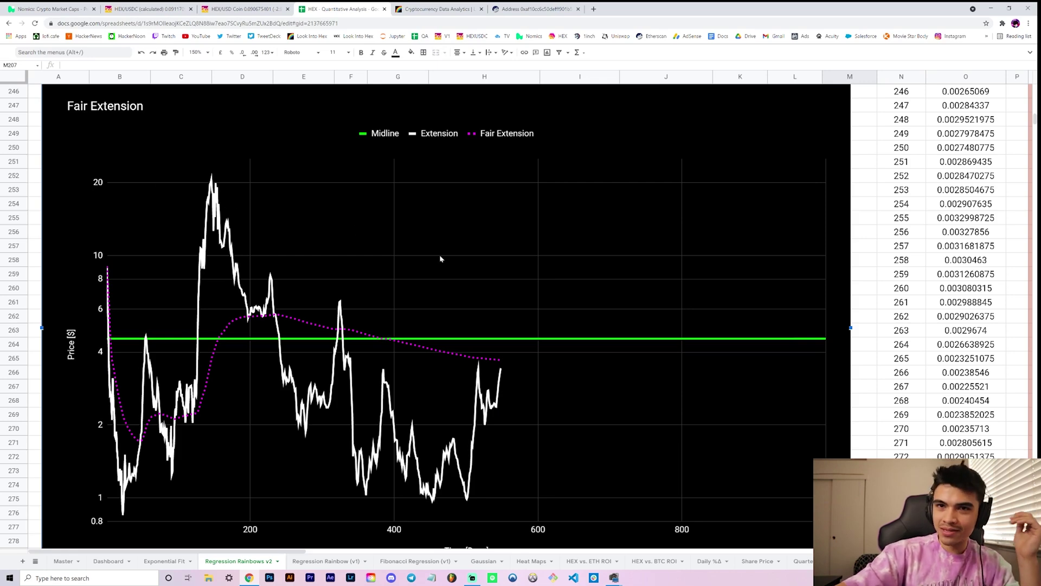
pyautogui.scroll(10, 441, 259)
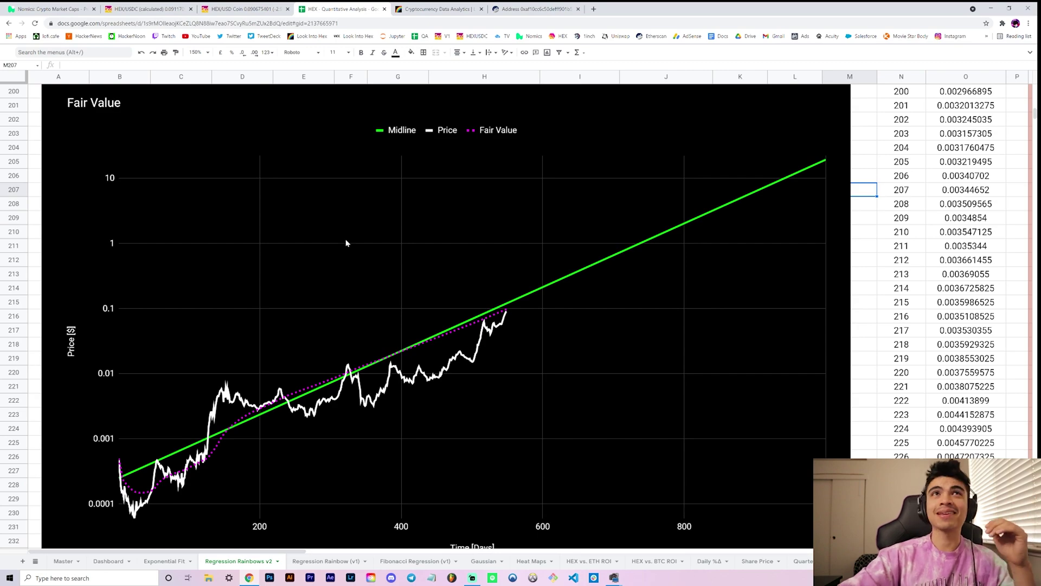
pyautogui.scroll(-5, 393, 225)
pyautogui.scroll(-12, 387, 237)
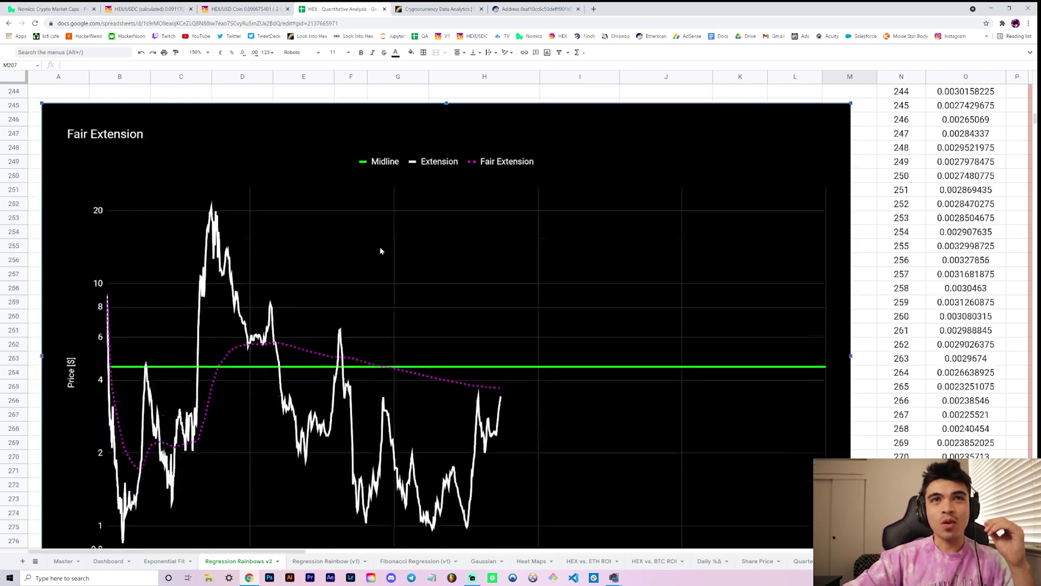
pyautogui.scroll(8, 383, 249)
pyautogui.scroll(8, 386, 256)
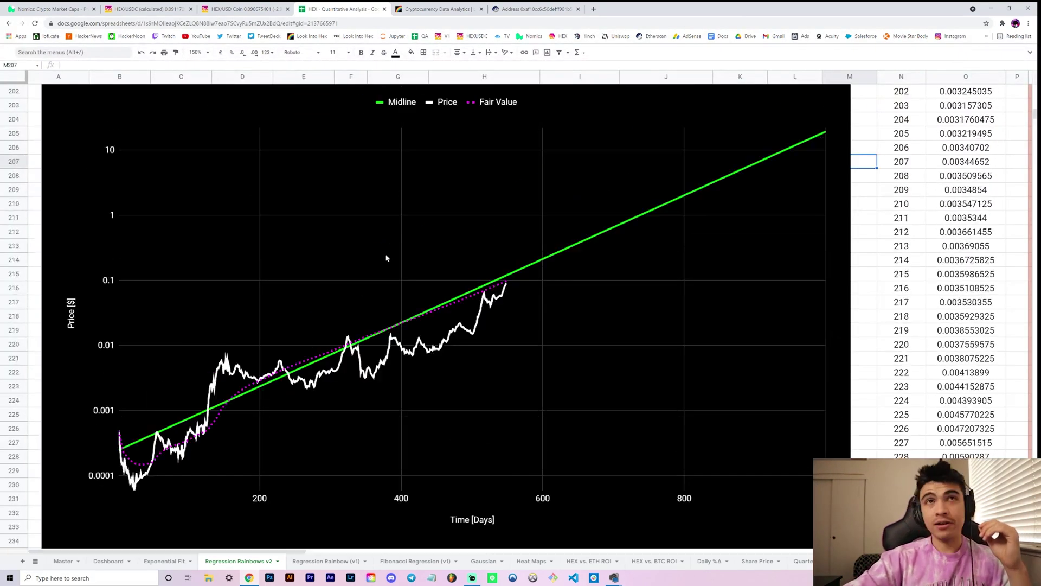
# Switch to the HEX/USD Coin UniswapV2 daily chart and examine the April to June 2021 candles against the moving averages
pyautogui.click(226, 7)
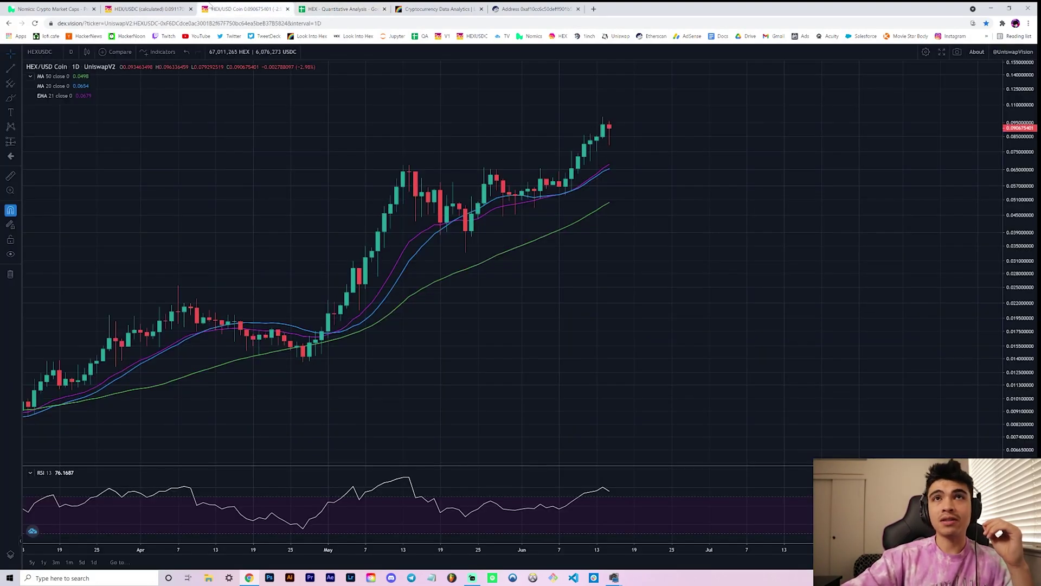
pyautogui.click(163, 8)
pyautogui.click(242, 8)
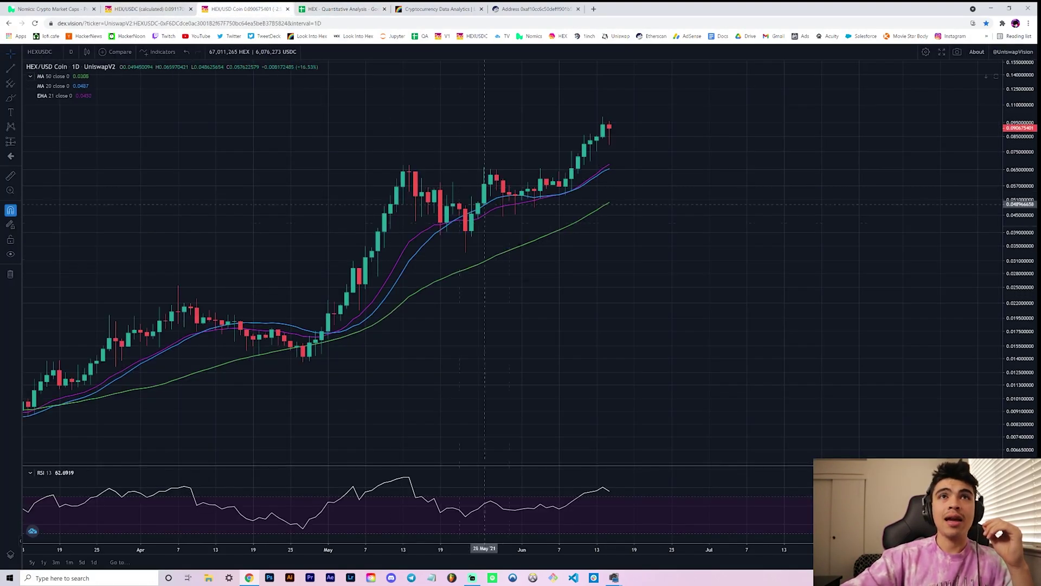
pyautogui.moveTo(484, 203); pyautogui.dragTo(560, 321)
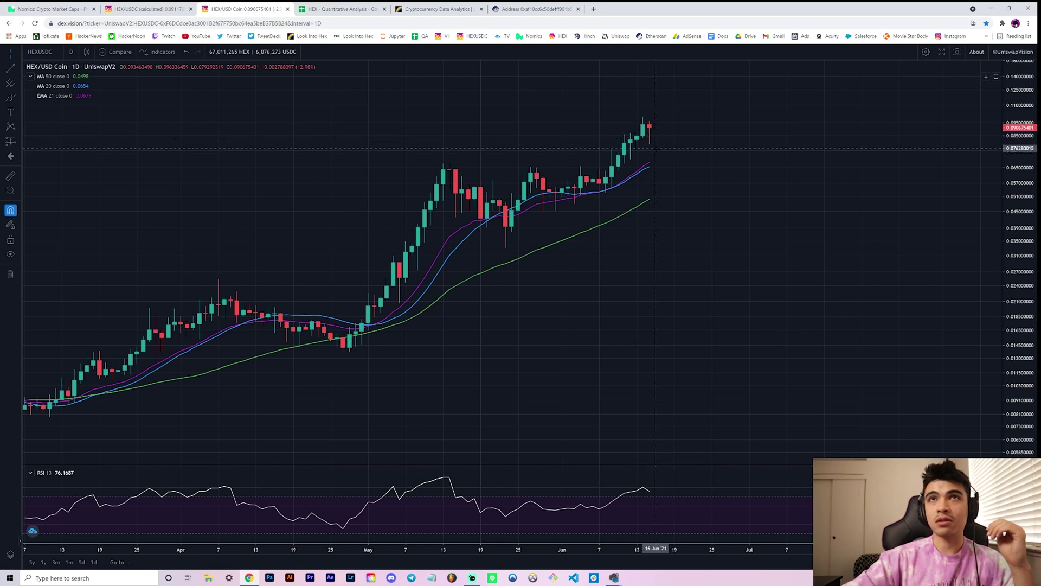
pyautogui.moveTo(640, 147); pyautogui.dragTo(657, 145)
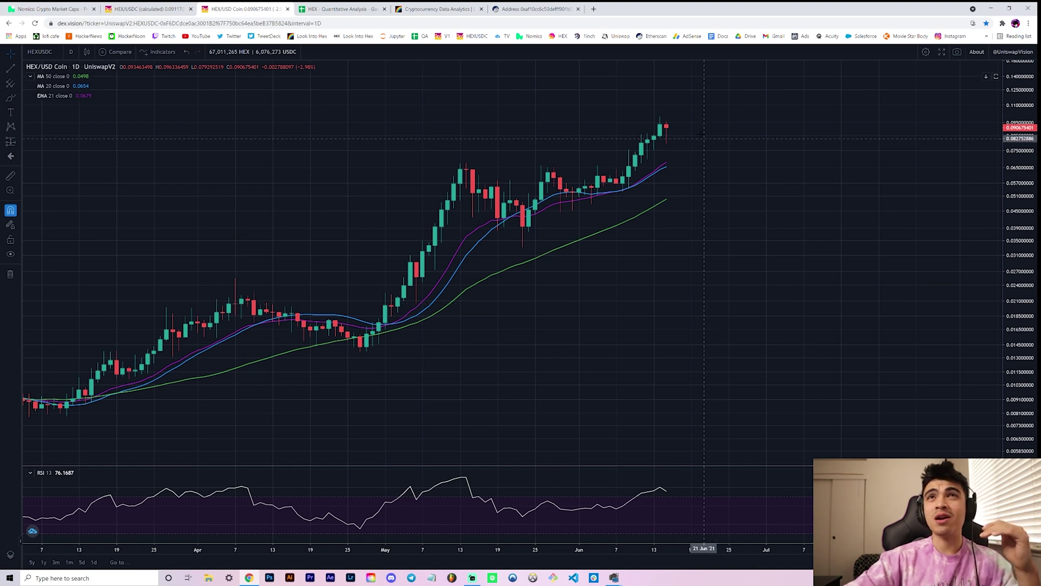
pyautogui.moveTo(705, 168); pyautogui.dragTo(714, 172)
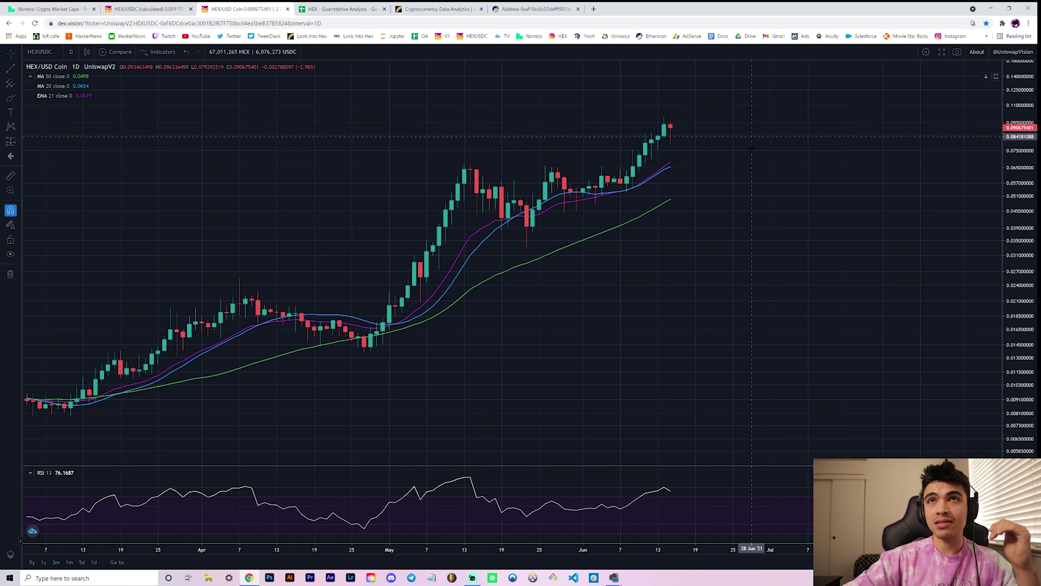
pyautogui.moveTo(678, 551); pyautogui.dragTo(717, 365)
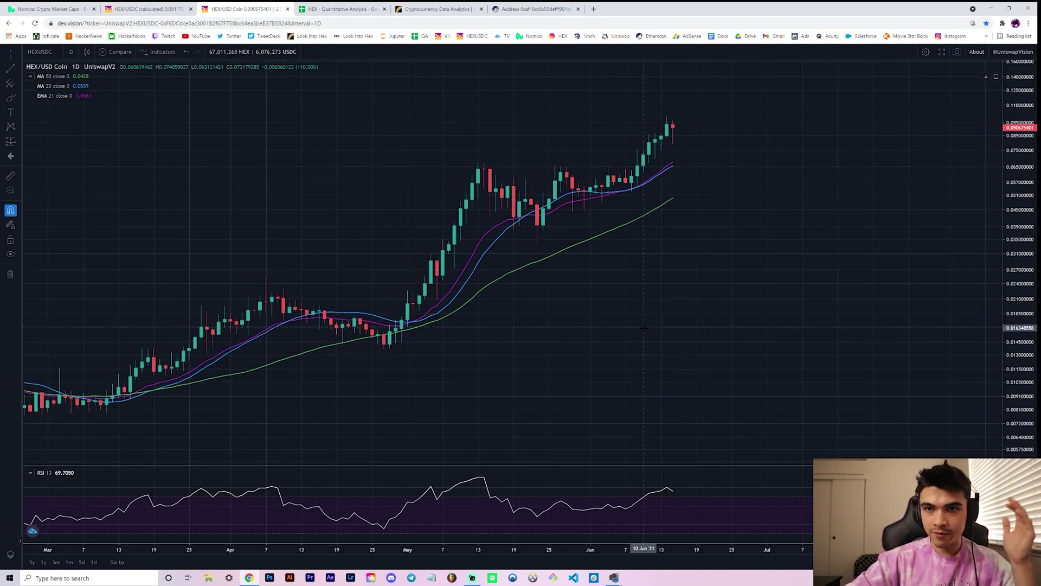
pyautogui.moveTo(634, 320); pyautogui.dragTo(611, 323)
pyautogui.moveTo(684, 285); pyautogui.dragTo(462, 356)
pyautogui.moveTo(926, 264); pyautogui.dragTo(961, 359)
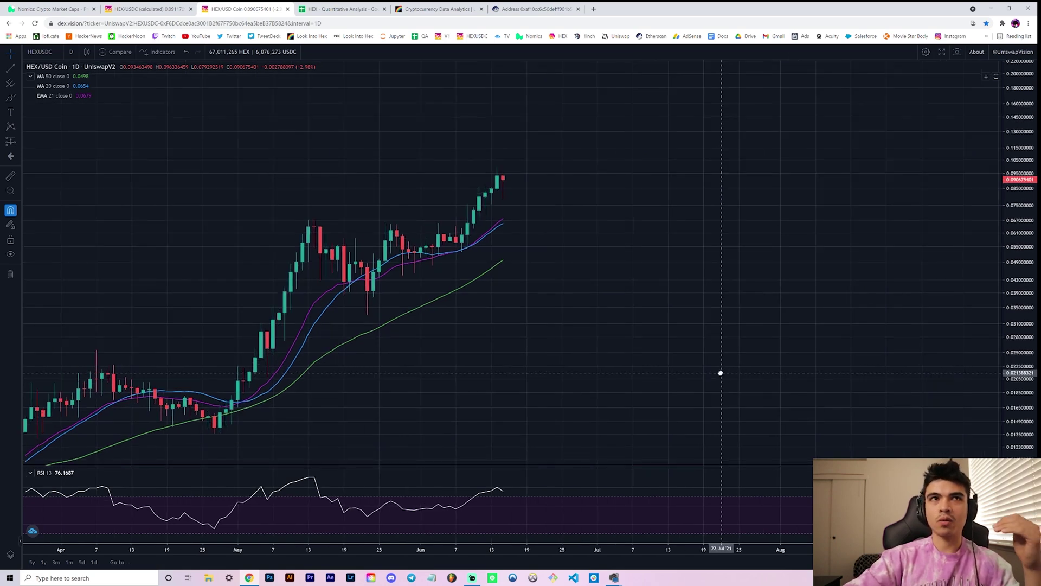
pyautogui.moveTo(718, 369); pyautogui.dragTo(718, 375)
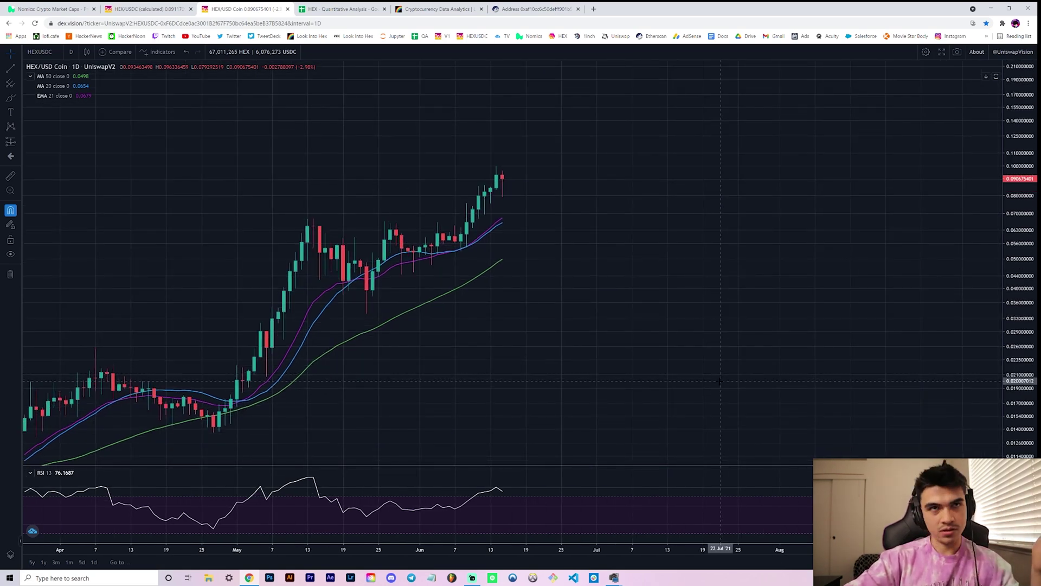
# Move the Etherscan address page directly after the HEX/USD Coin chart in the browser's tab order and reload it
pyautogui.moveTo(534, 9); pyautogui.dragTo(364, 7)
pyautogui.click(34, 22)
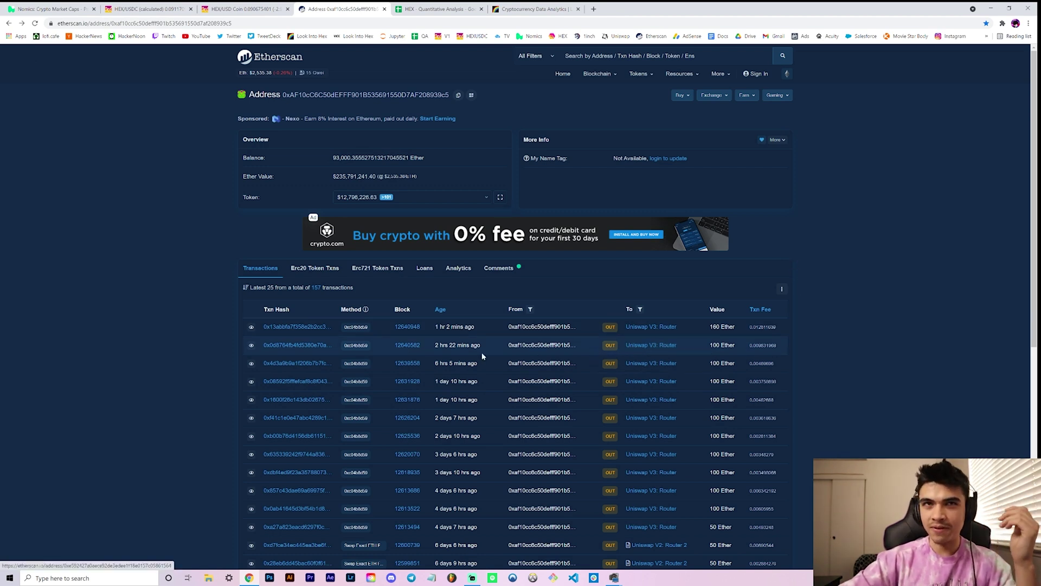
# Examine the ages and Ether values of the address's latest outgoing transactions to the Uniswap routers
pyautogui.doubleClick(460, 363)
pyautogui.tripleClick(456, 363)
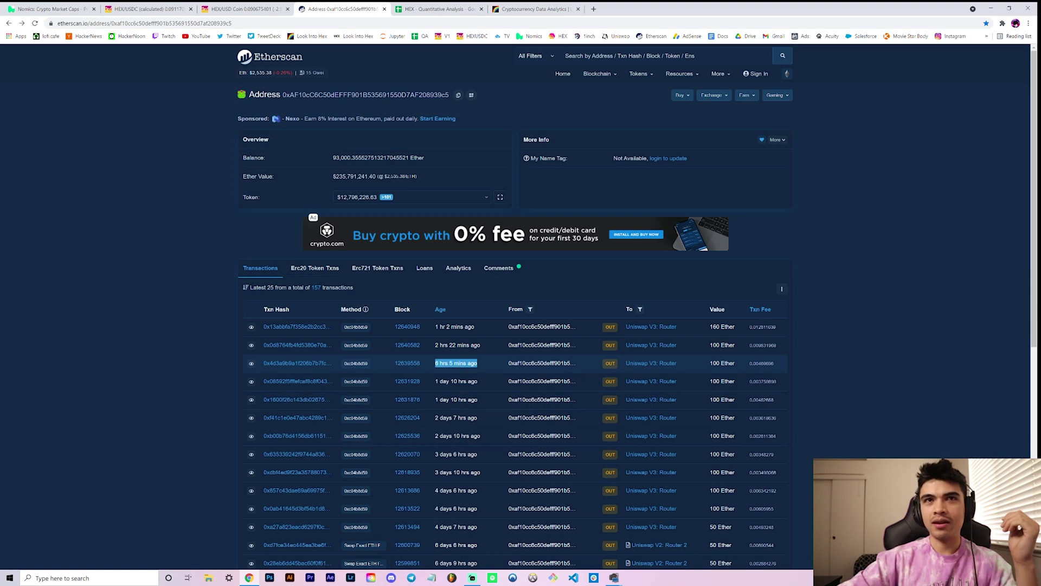
pyautogui.click(720, 362)
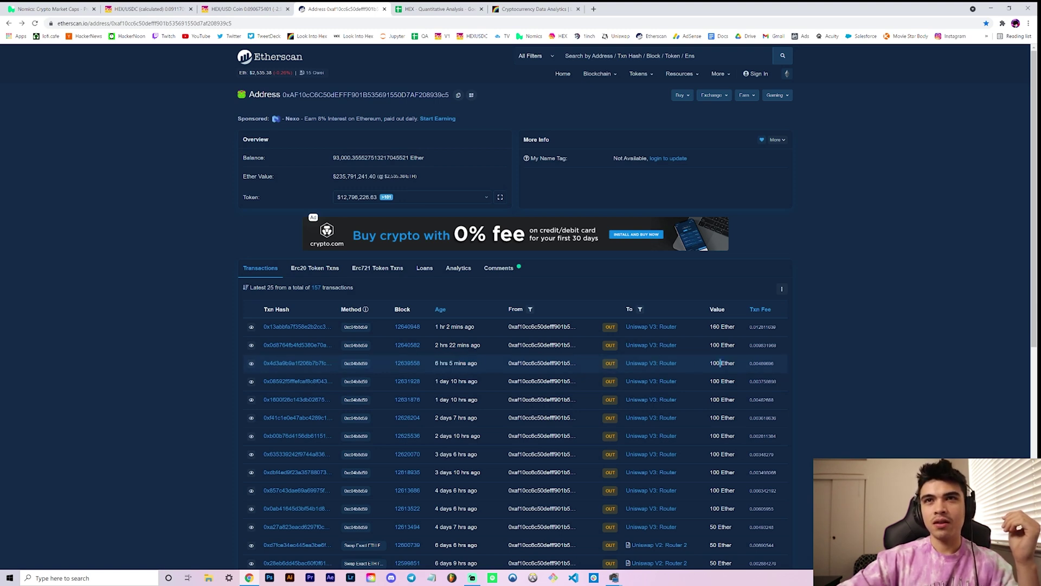
pyautogui.scroll(-5, 721, 434)
pyautogui.moveTo(724, 501); pyautogui.dragTo(716, 259)
pyautogui.scroll(2, 720, 362)
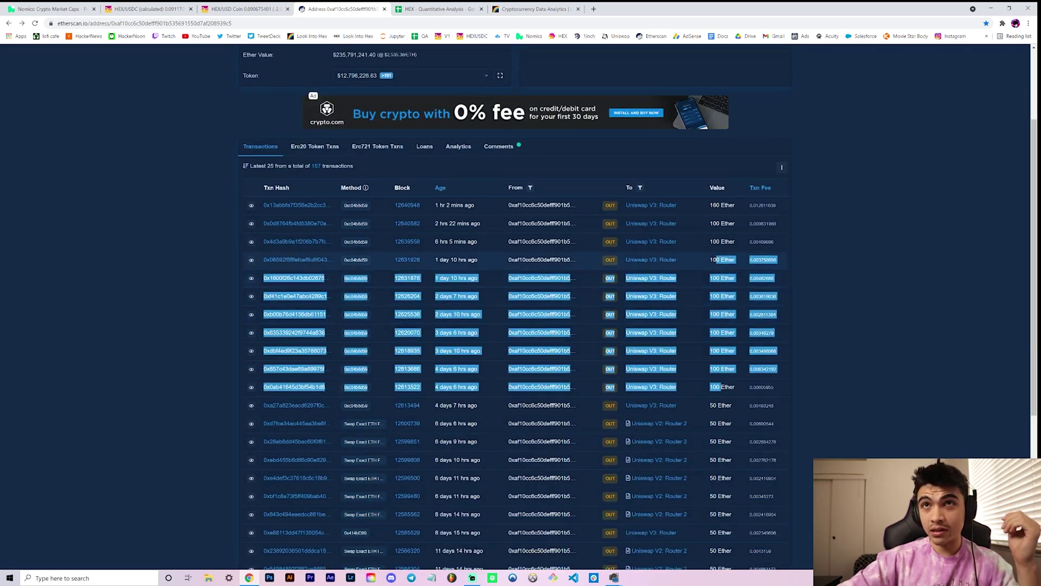
pyautogui.scroll(1, 722, 271)
pyautogui.click(848, 284)
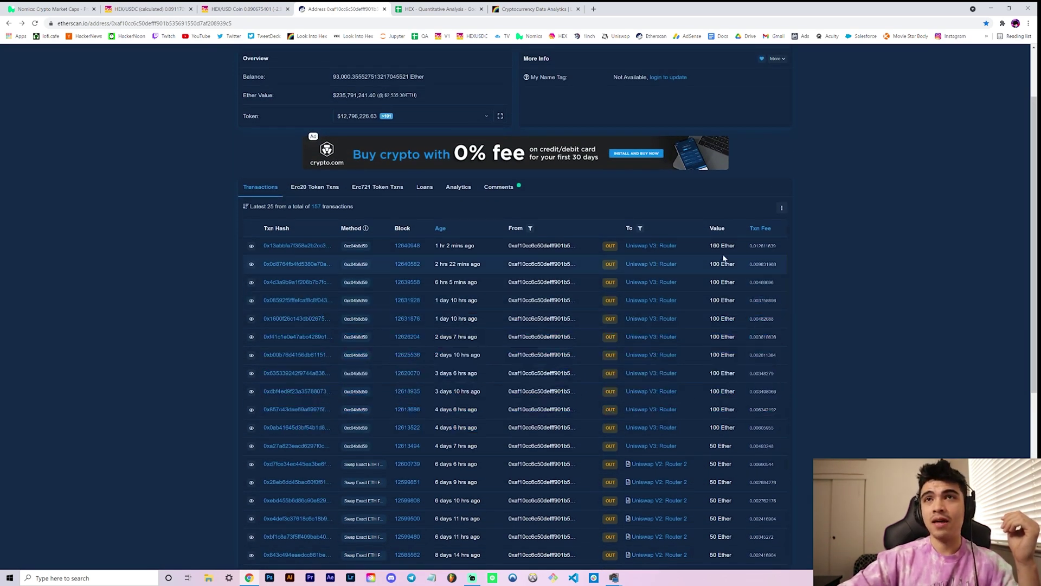
pyautogui.moveTo(720, 245); pyautogui.dragTo(735, 246)
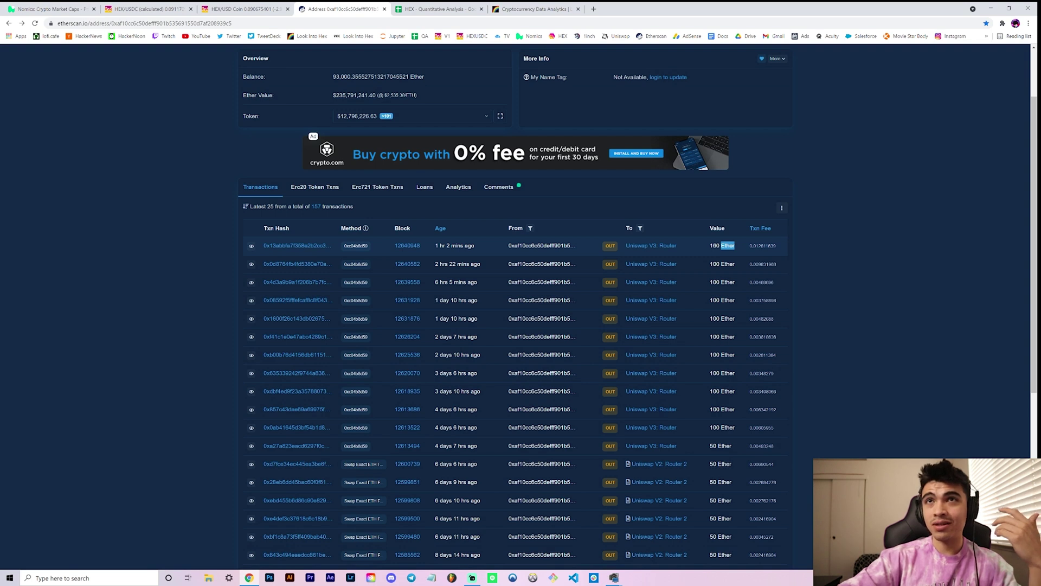
pyautogui.doubleClick(715, 245)
pyautogui.click(795, 264)
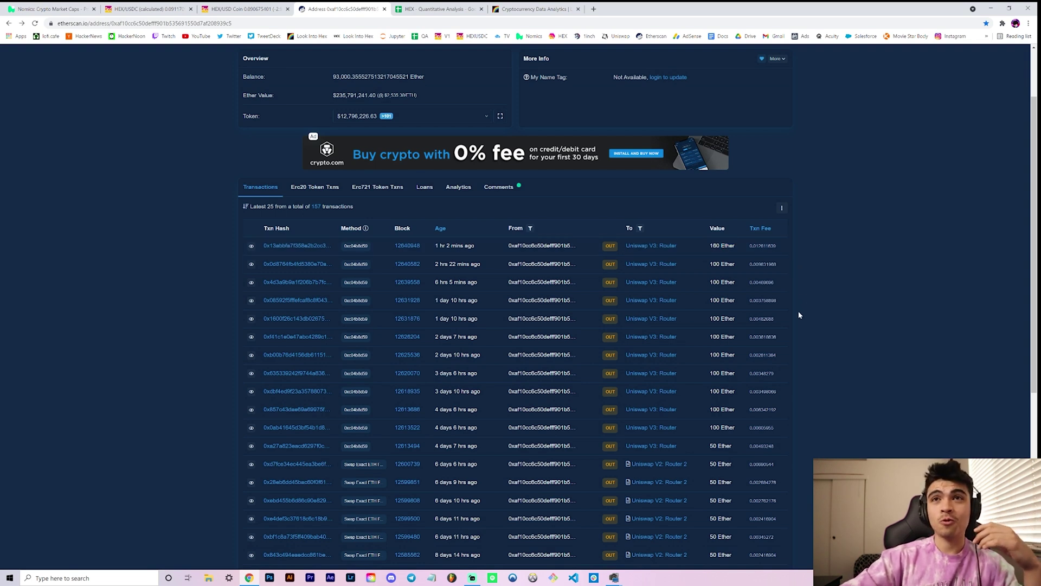
# Check the newest HEX amount in the address's ERC-20 token transfers and its HEX holding in the token list
pyautogui.click(329, 189)
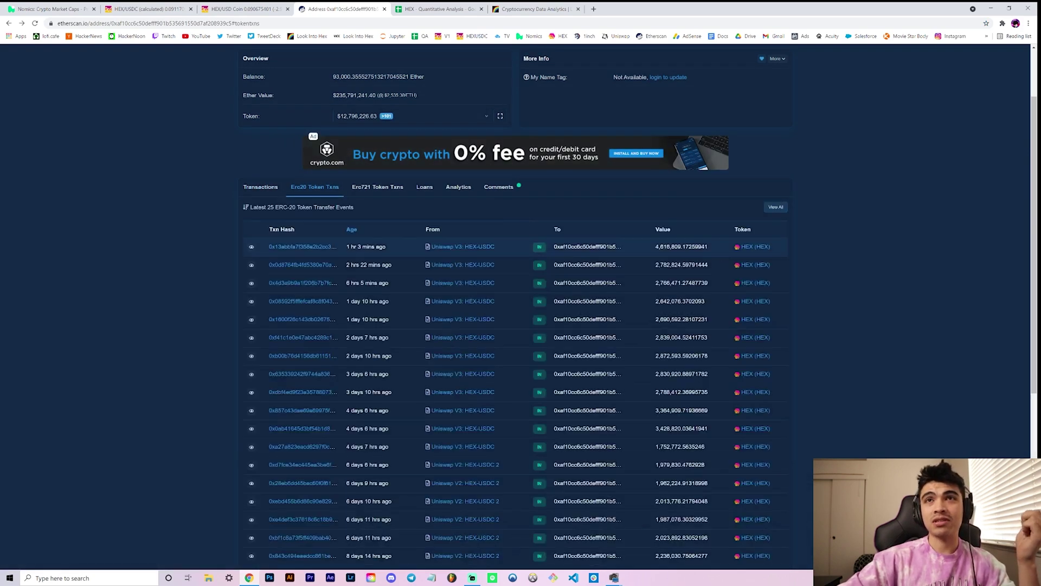
pyautogui.doubleClick(681, 246)
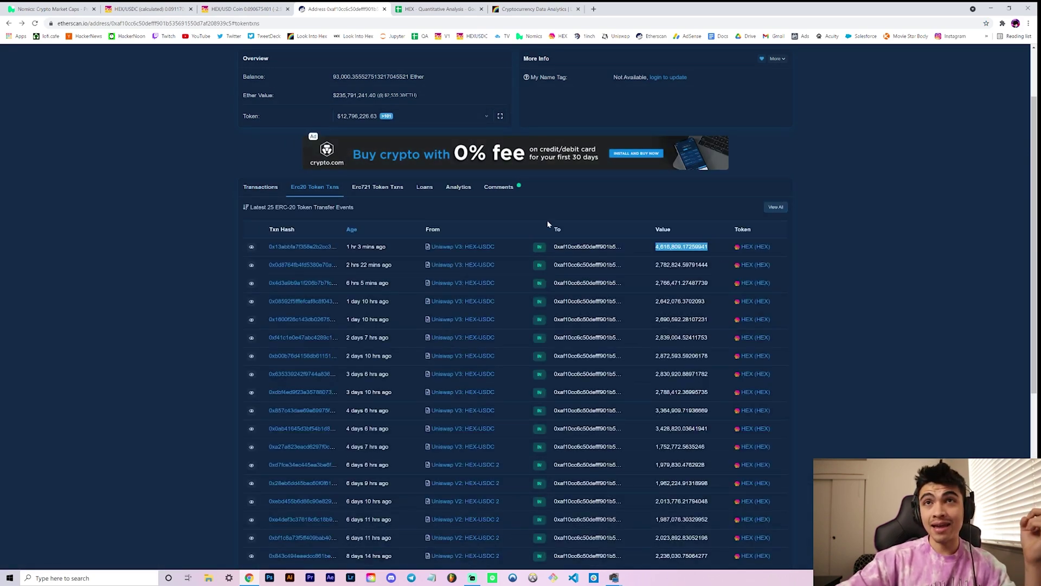
pyautogui.scroll(1, 387, 161)
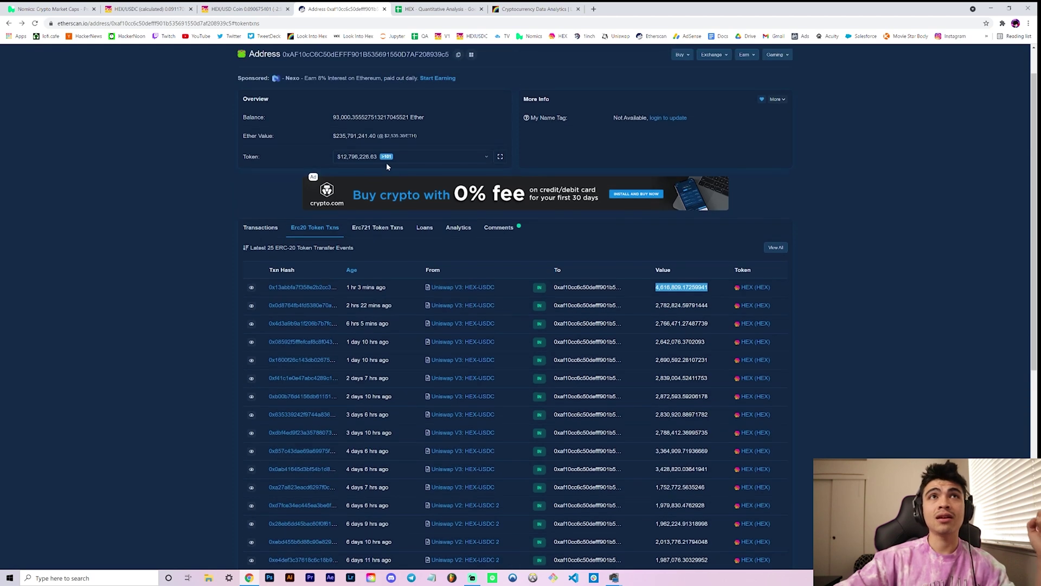
pyautogui.click(384, 162)
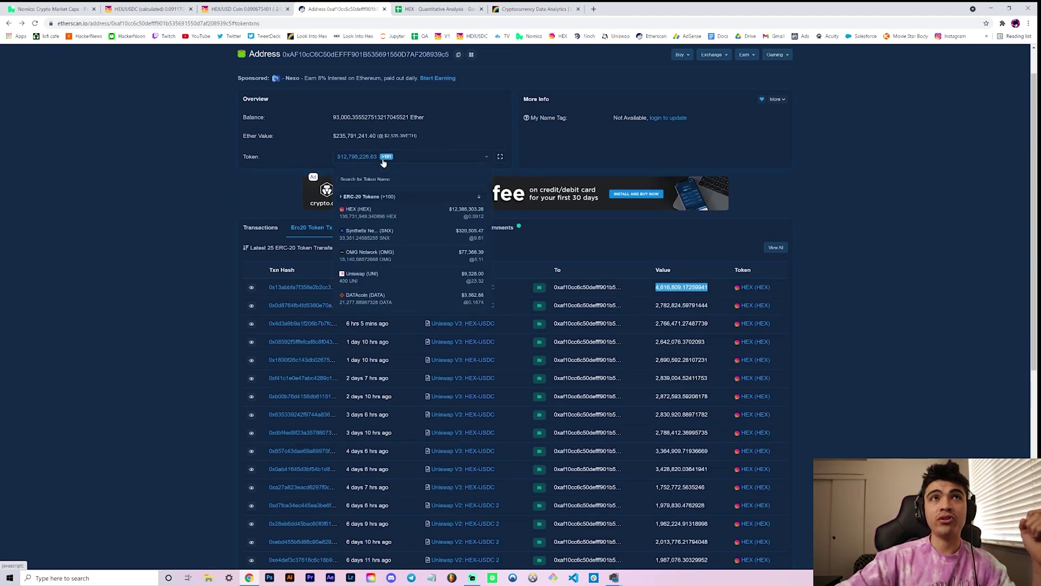
pyautogui.click(383, 162)
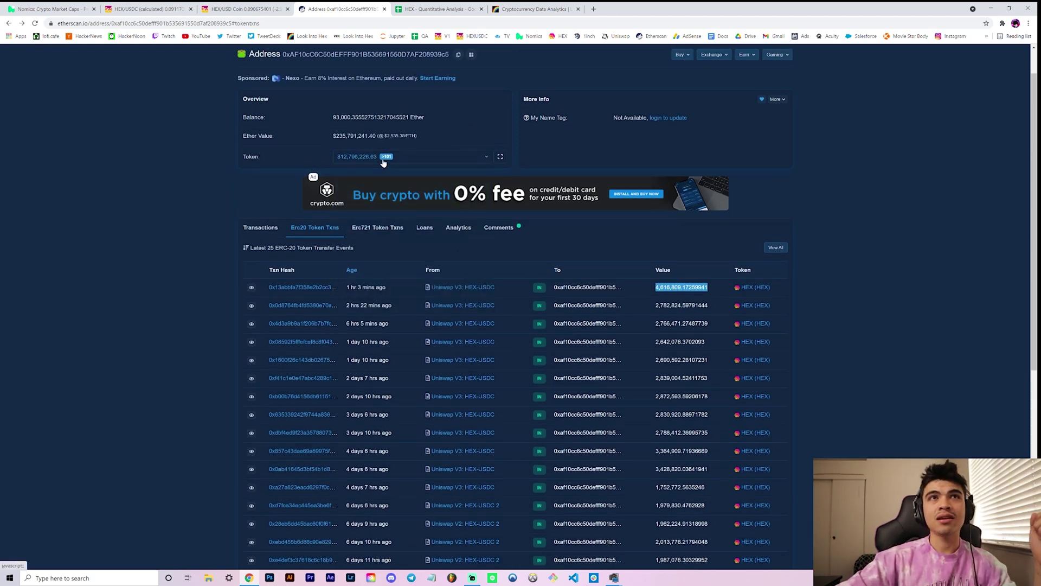
pyautogui.click(384, 161)
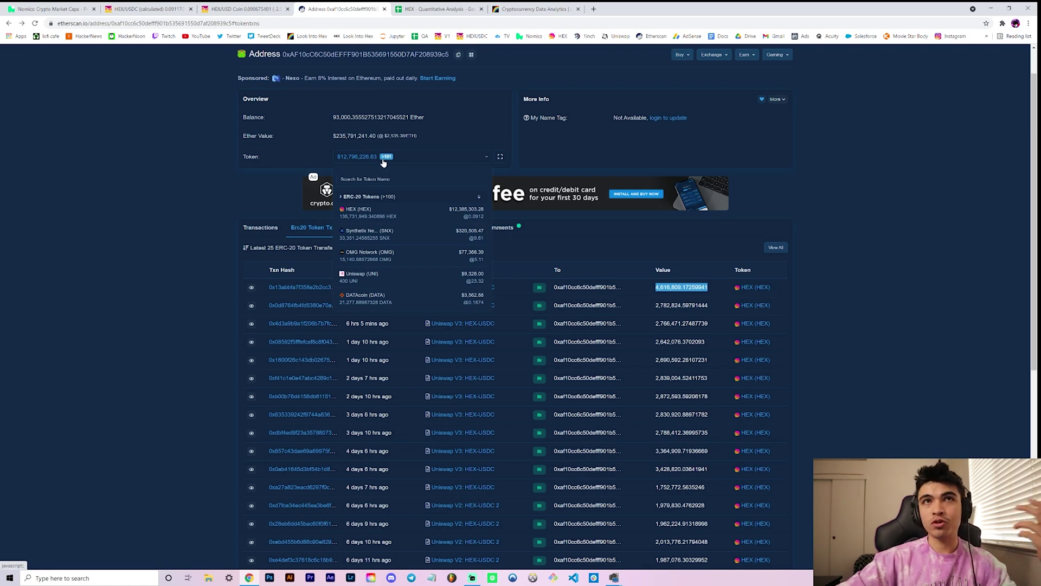
pyautogui.click(154, 158)
# Check the address's Ether balance in the overview and revisit its token holdings
pyautogui.scroll(1, 332, 141)
pyautogui.moveTo(333, 157); pyautogui.dragTo(350, 158)
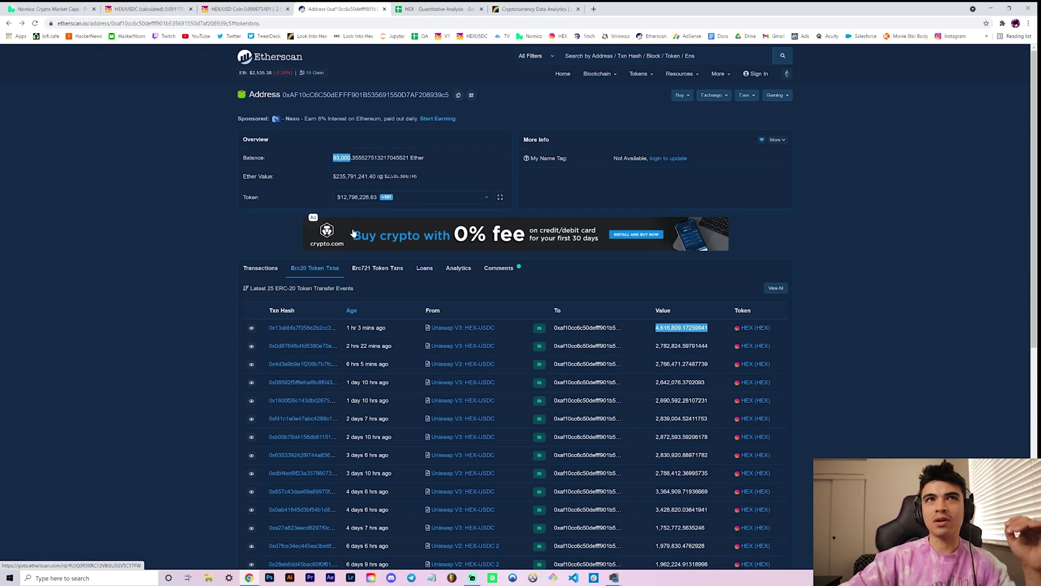
pyautogui.click(56, 279)
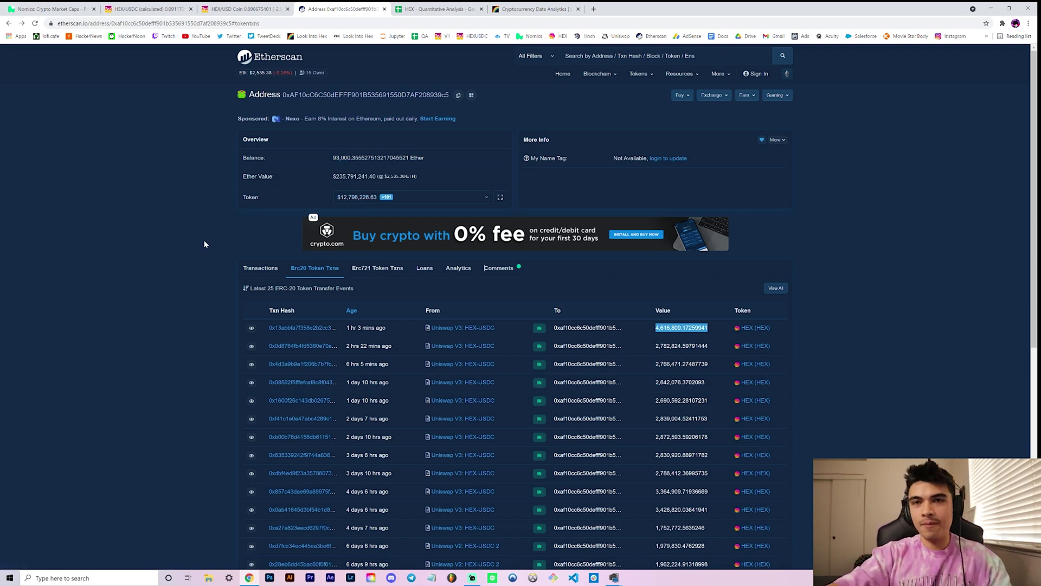
pyautogui.click(387, 205)
pyautogui.click(136, 265)
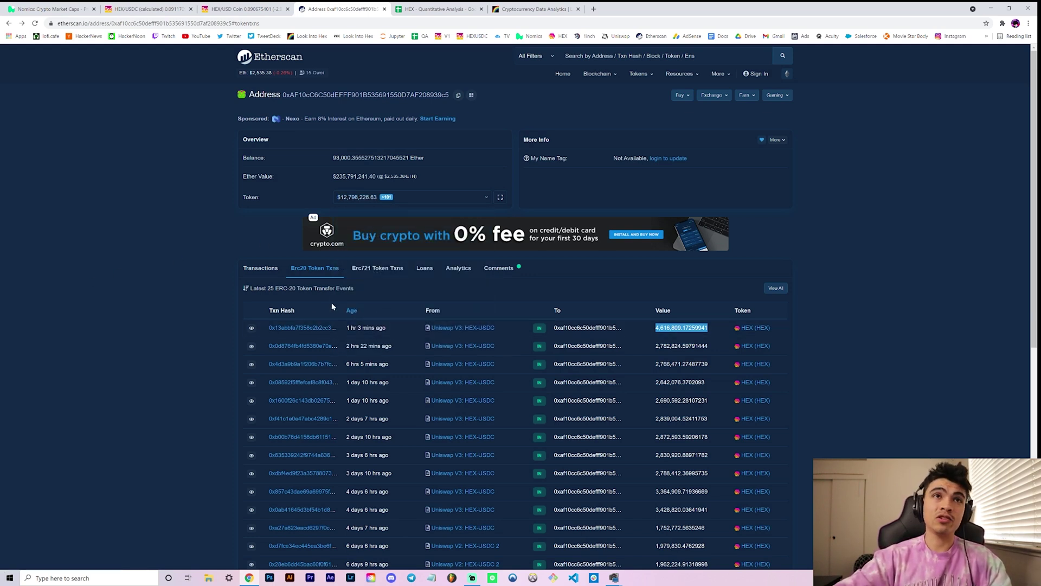
# Return to the HEX/USDC UniswapV1 daily chart and examine the full price history against the trendline extended through November 2021
pyautogui.hotkey('ctrl', 'shift', 'Tab')
pyautogui.hotkey('ctrl', 'shift', 'Tab')
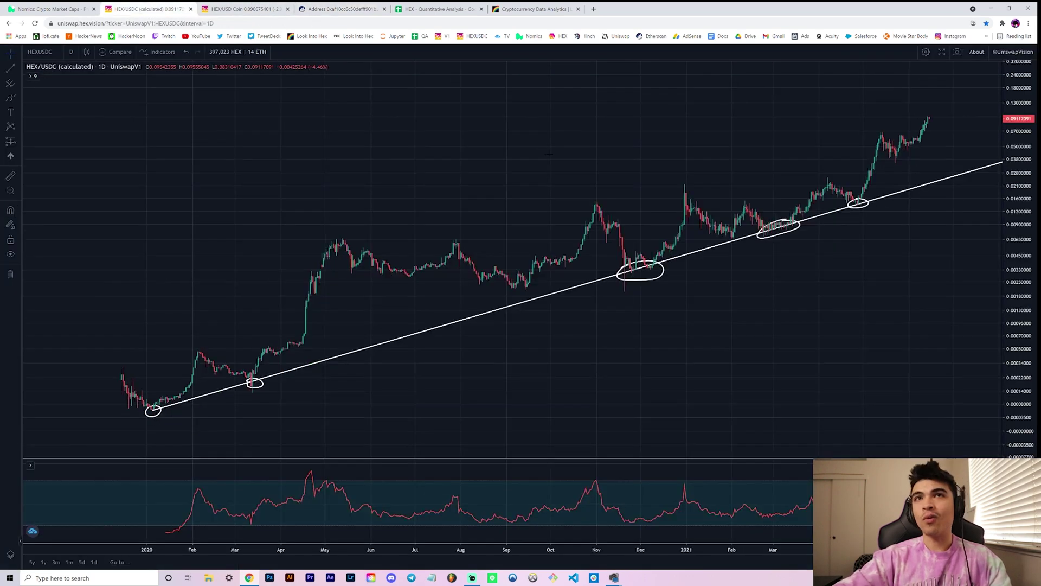
pyautogui.moveTo(864, 342); pyautogui.dragTo(813, 342)
pyautogui.scroll(-5, 783, 393)
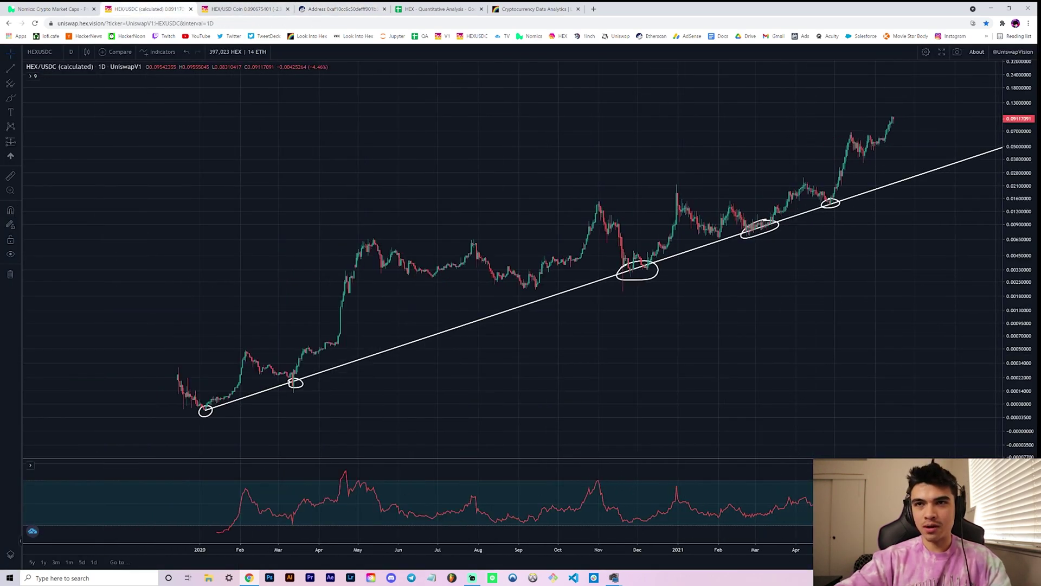
pyautogui.moveTo(783, 393); pyautogui.dragTo(541, 393)
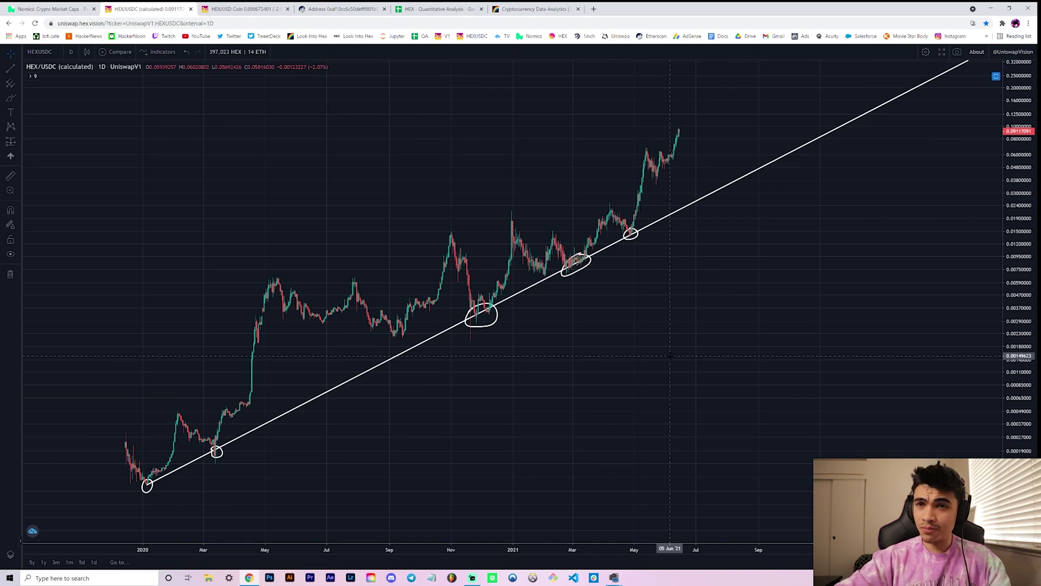
pyautogui.moveTo(589, 364); pyautogui.dragTo(567, 365)
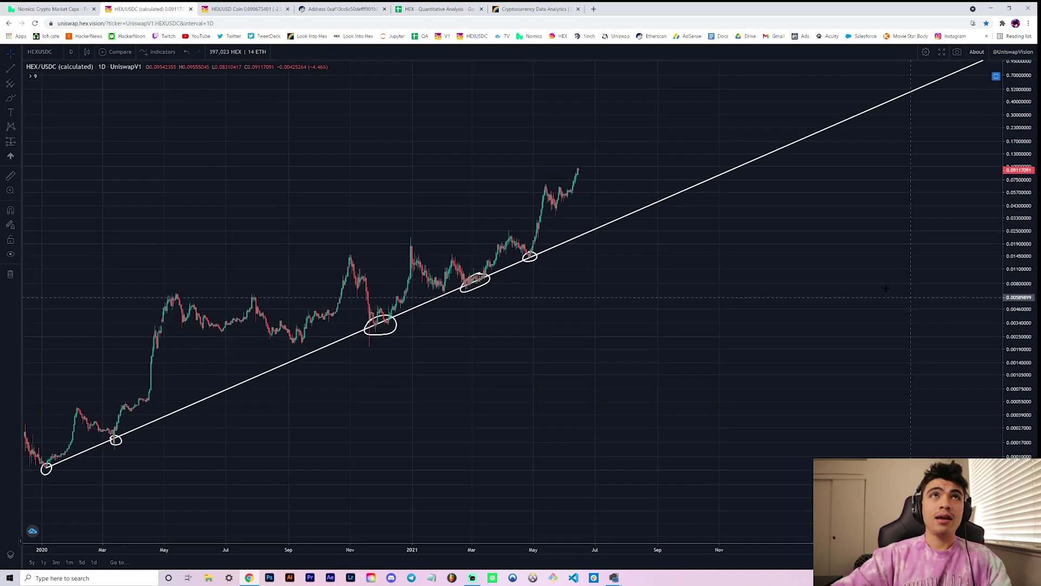
# Return to the HEX Quantitative Analysis spreadsheet and read the latest Extension value on the Extension From Fit (Fibonacci) chart
pyautogui.hotkey('ctrl', '6')
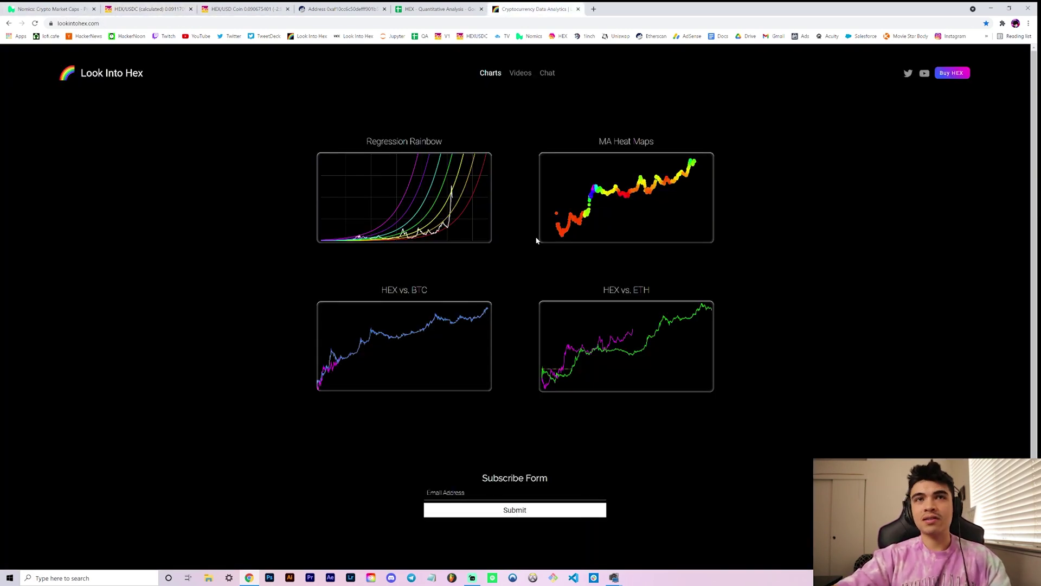
pyautogui.click(421, 5)
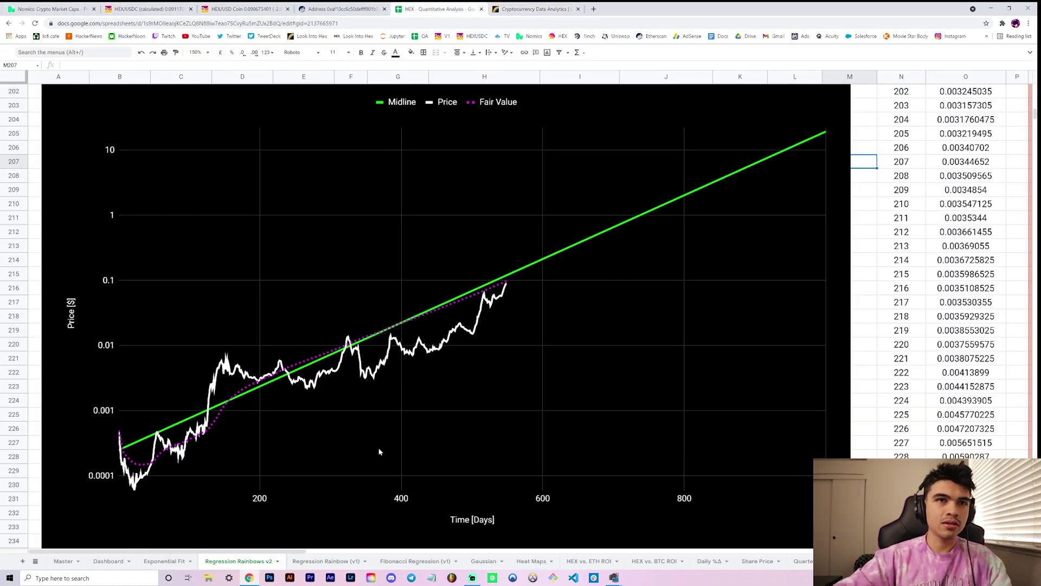
pyautogui.scroll(18, 323, 456)
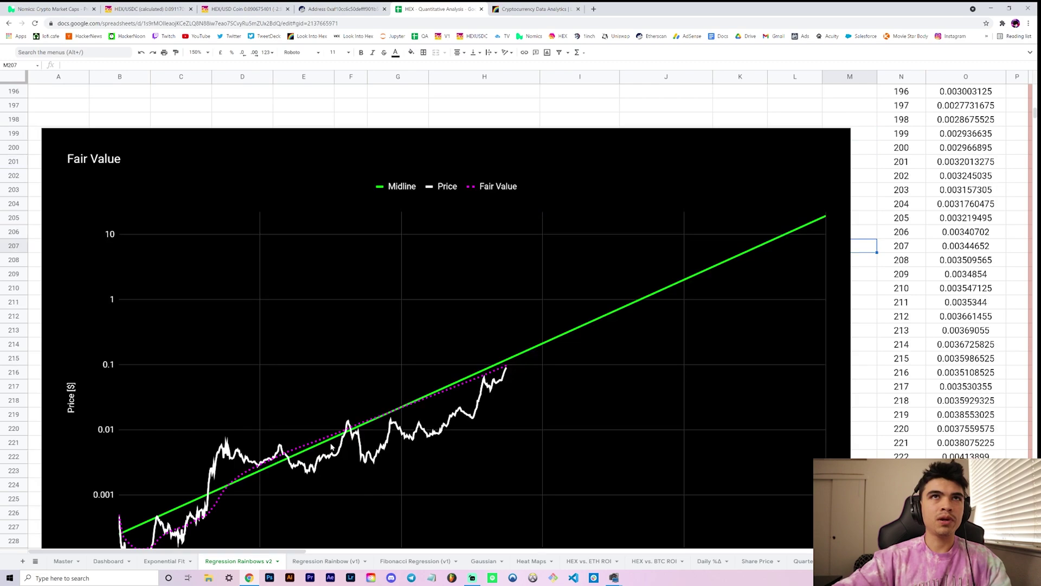
pyautogui.scroll(17, 342, 439)
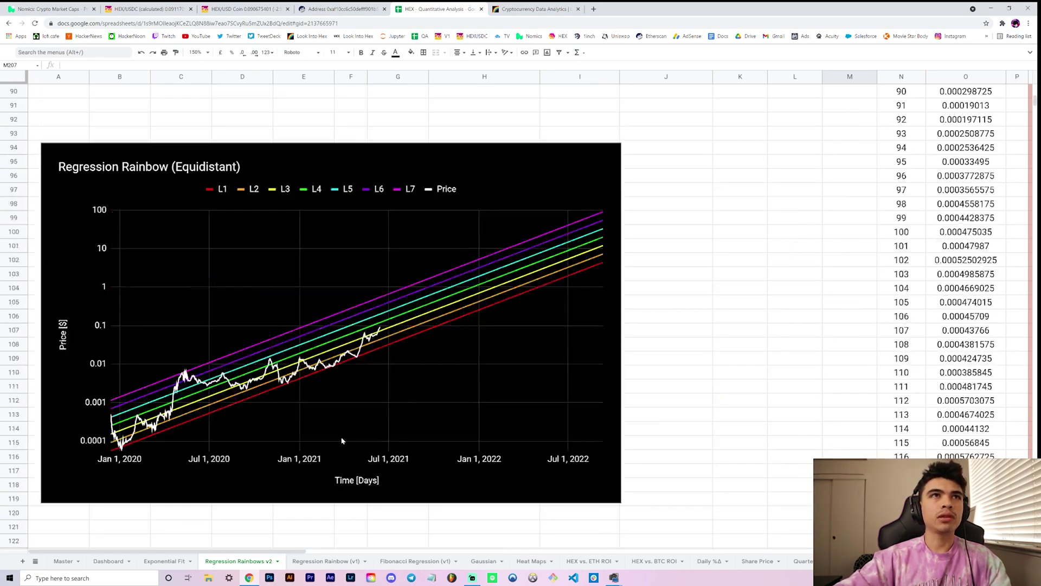
pyautogui.scroll(1, 342, 441)
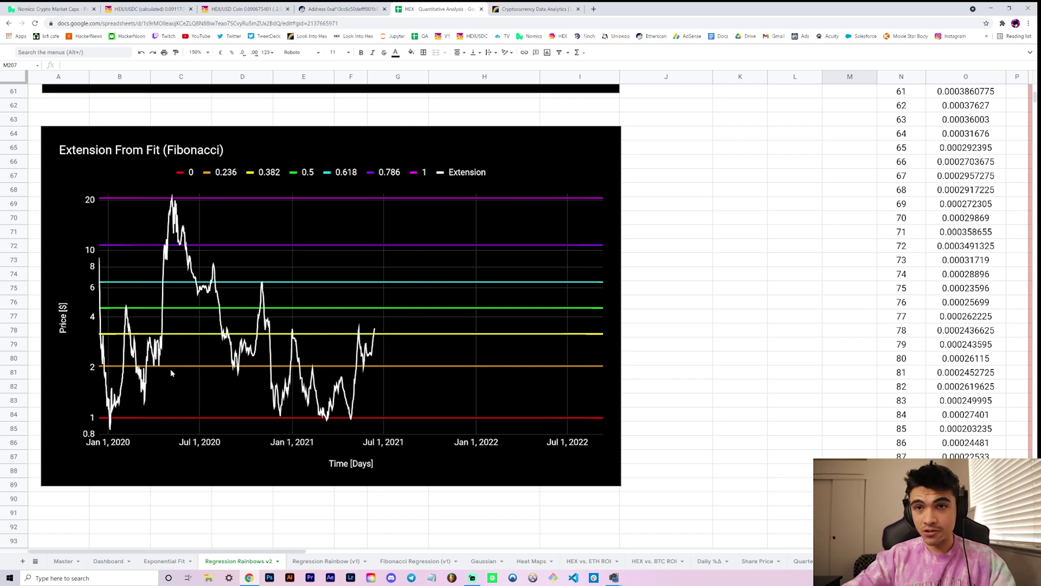
pyautogui.scroll(1, 166, 364)
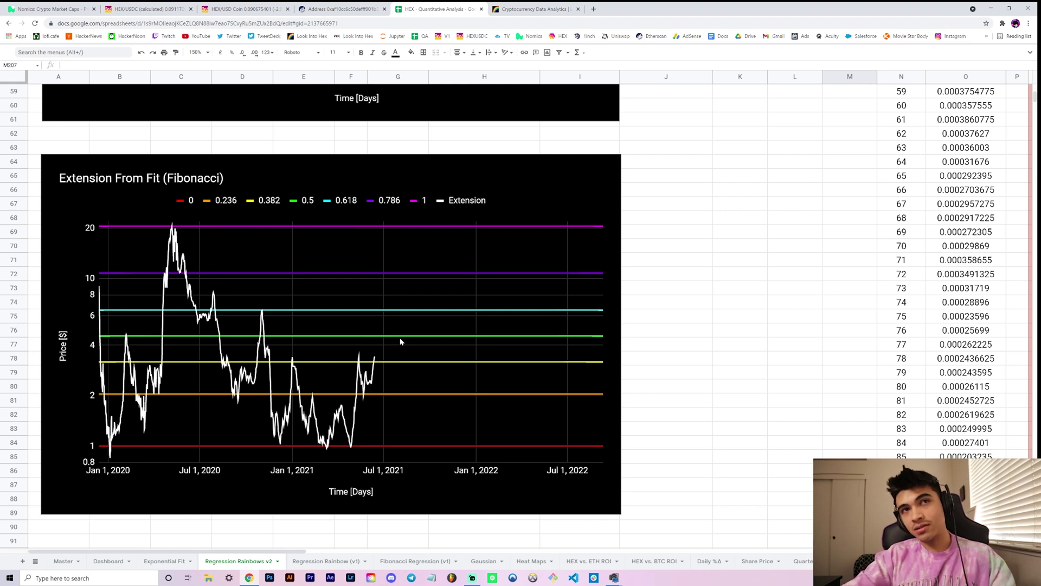
pyautogui.click(381, 337)
pyautogui.click(391, 226)
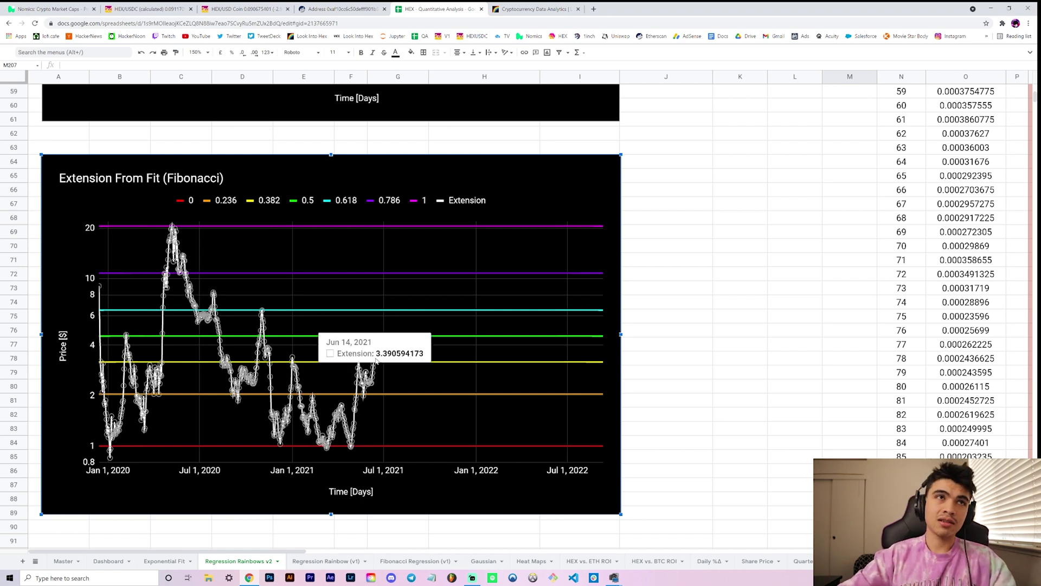
# Compare the Extension curve's latest value with its May 2020 peak and the level 1 line on the Extension From Fit (Fibonacci) chart
pyautogui.moveTo(369, 338)
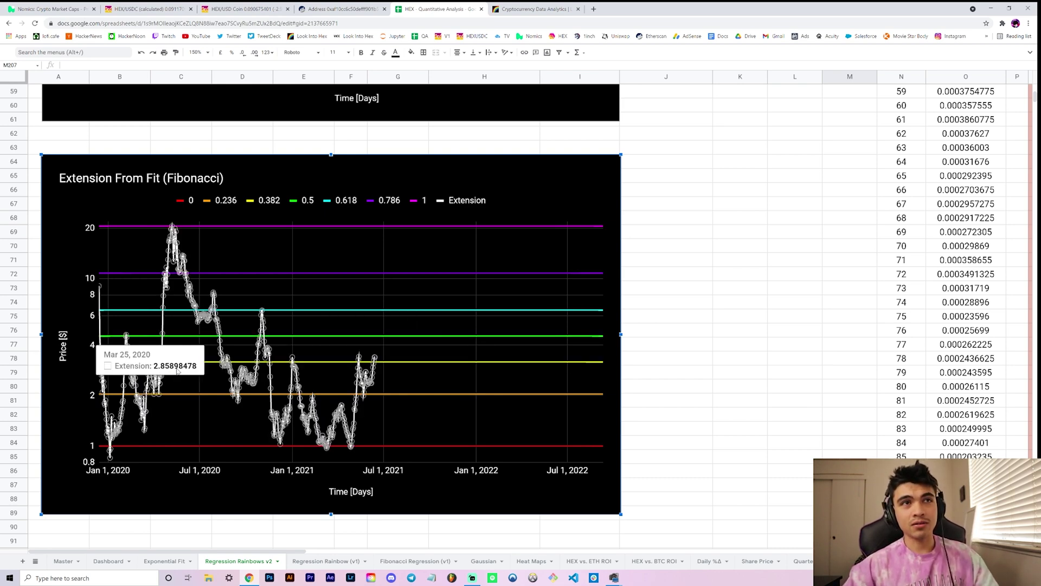
pyautogui.click(369, 355)
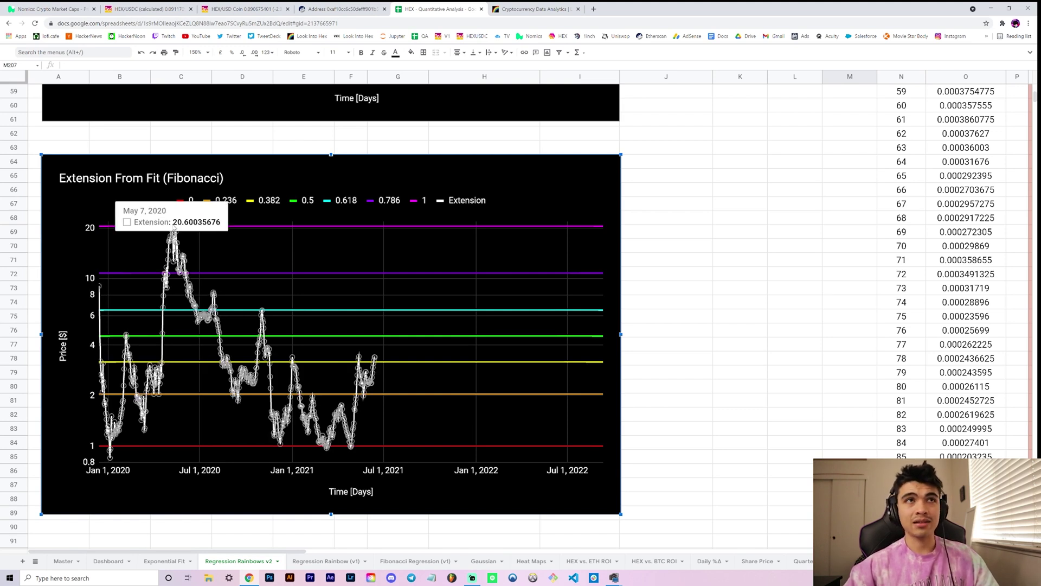
pyautogui.moveTo(380, 228)
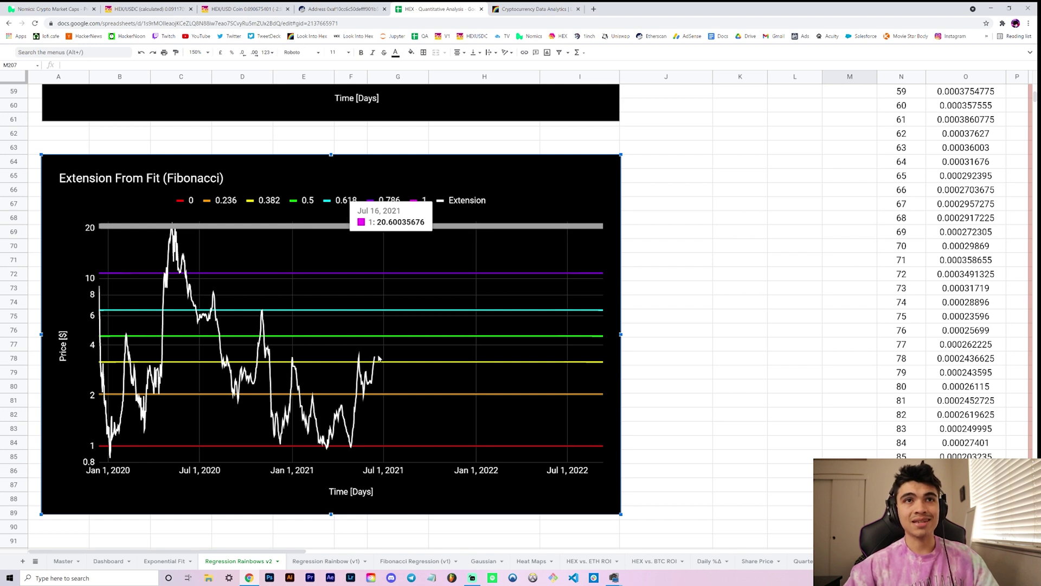
pyautogui.moveTo(379, 362)
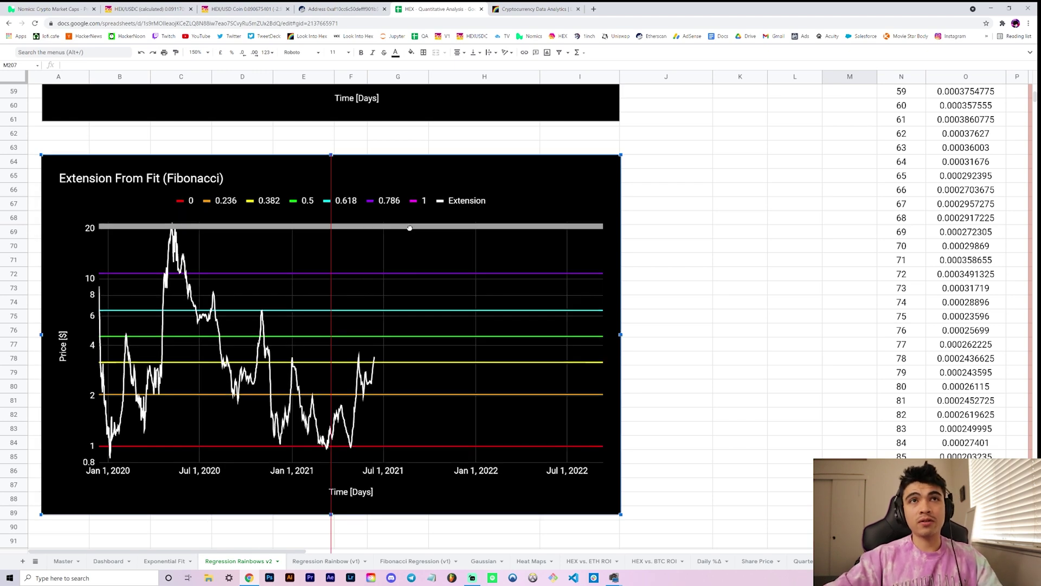
pyautogui.moveTo(372, 236); pyautogui.dragTo(397, 239)
pyautogui.click(676, 233)
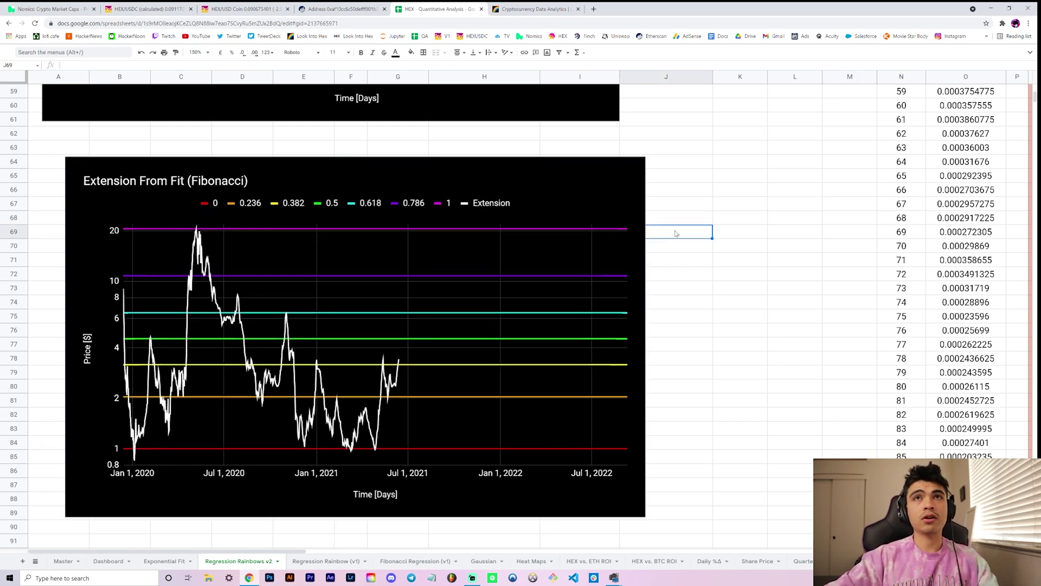
pyautogui.scroll(-20, 673, 233)
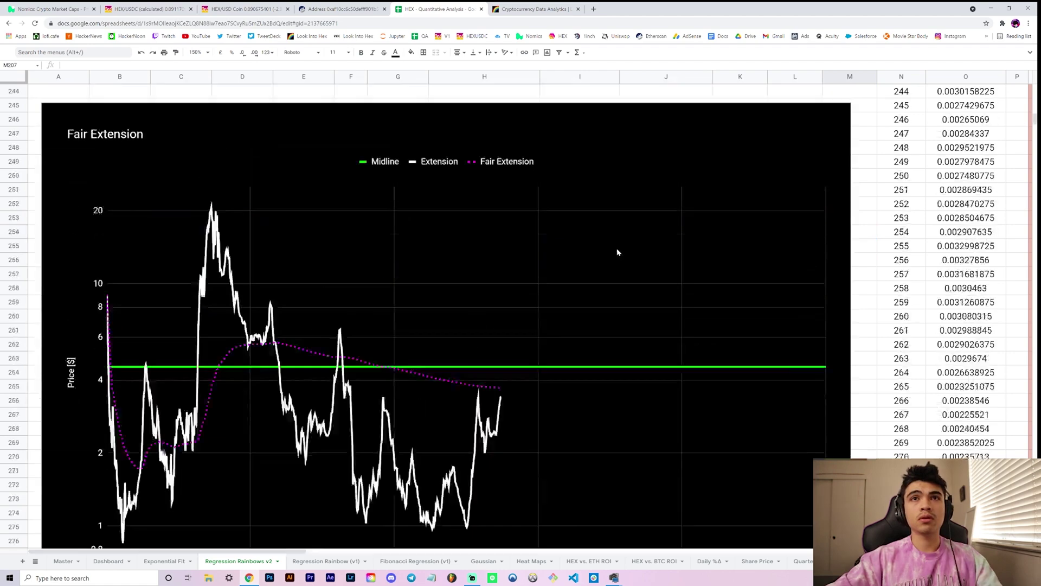
pyautogui.scroll(20, 618, 250)
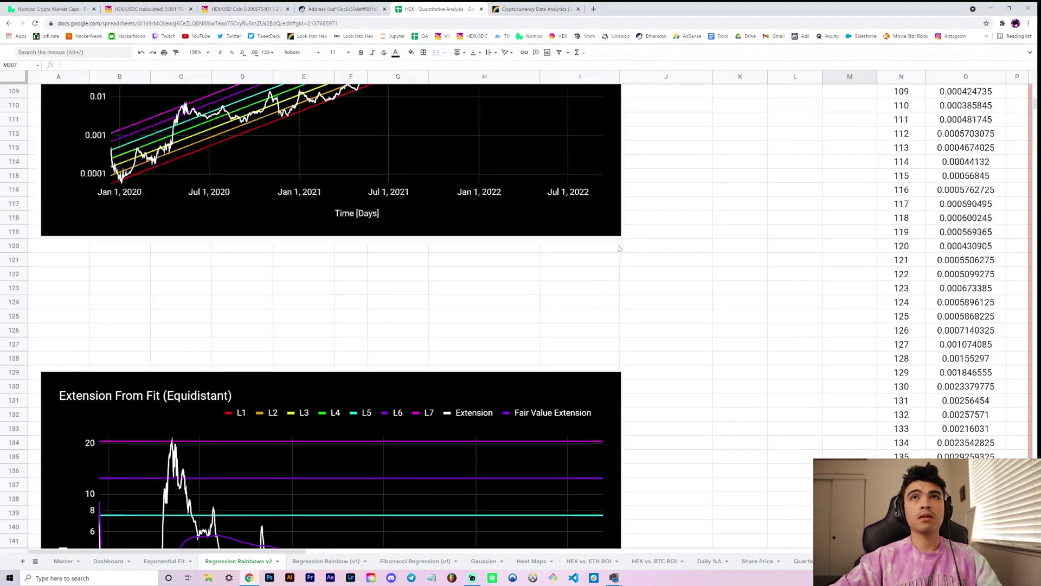
pyautogui.scroll(-4, 620, 248)
pyautogui.scroll(10, 596, 250)
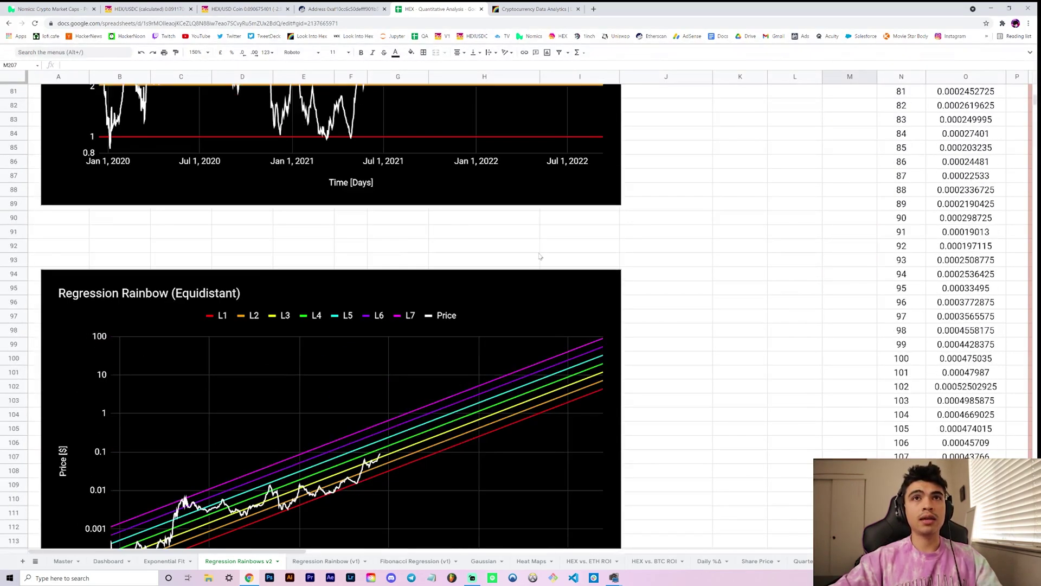
pyautogui.scroll(6, 424, 320)
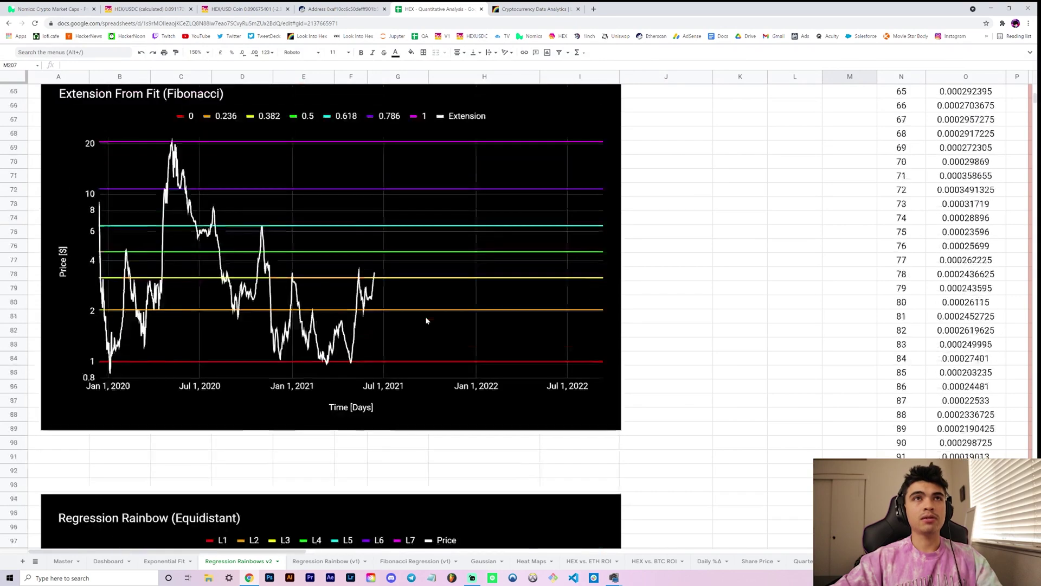
# Read the level 1 and level 0.786 values for July 2021 on the Extension From Fit (Fibonacci) chart
pyautogui.click(376, 230)
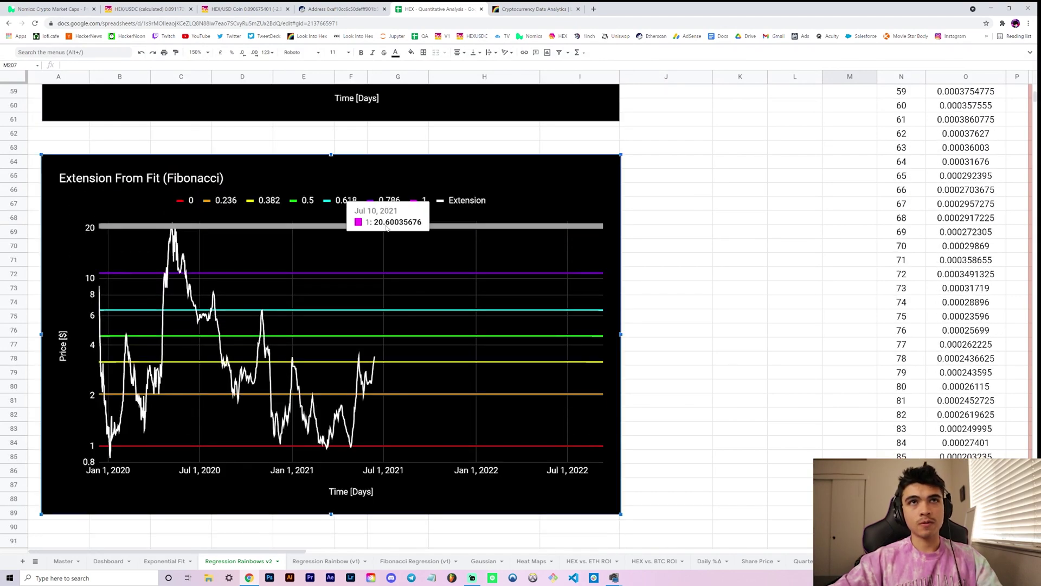
pyautogui.moveTo(386, 228)
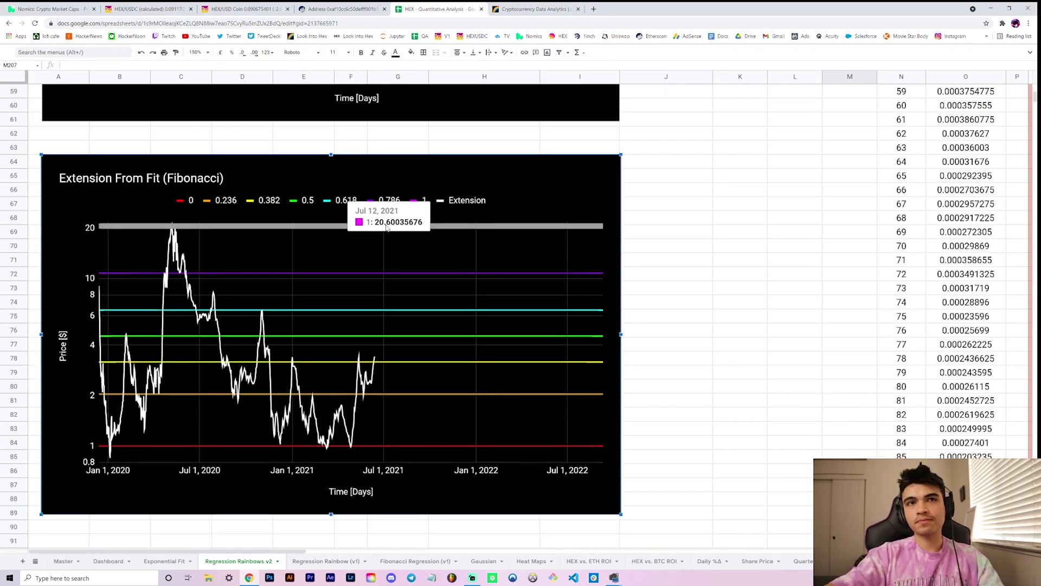
pyautogui.click(662, 254)
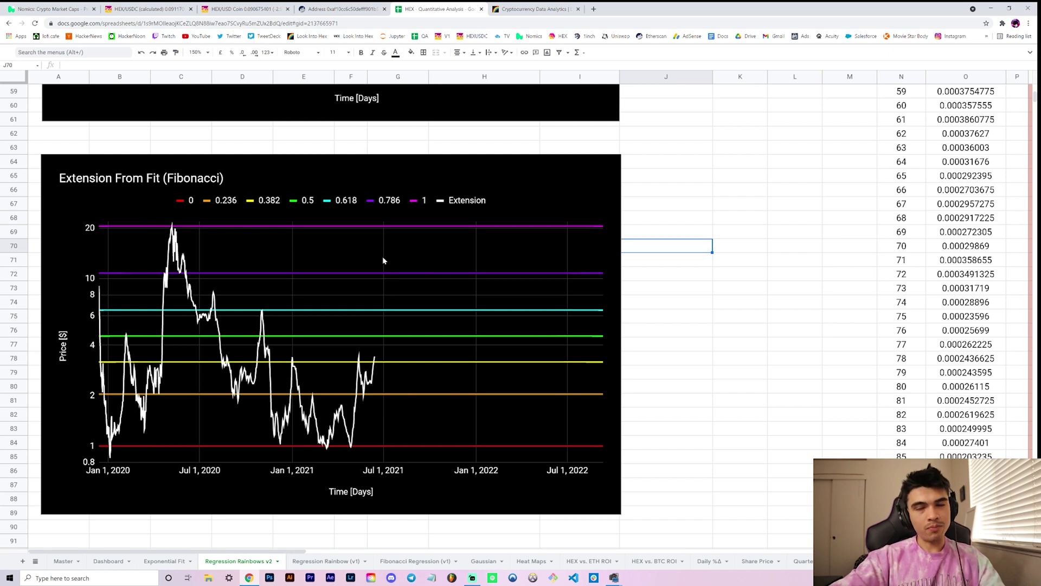
pyautogui.click(383, 230)
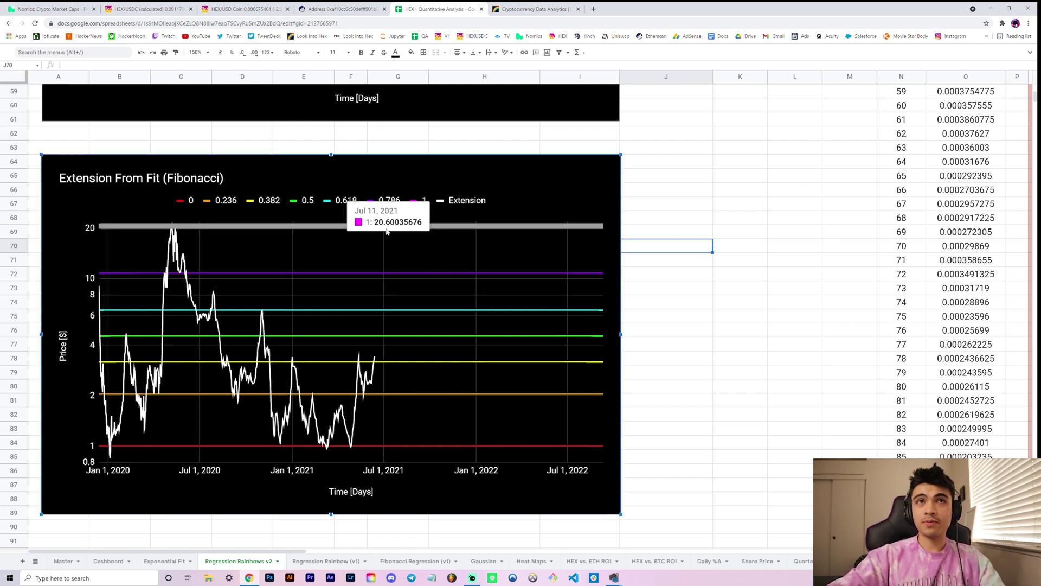
pyautogui.moveTo(381, 310)
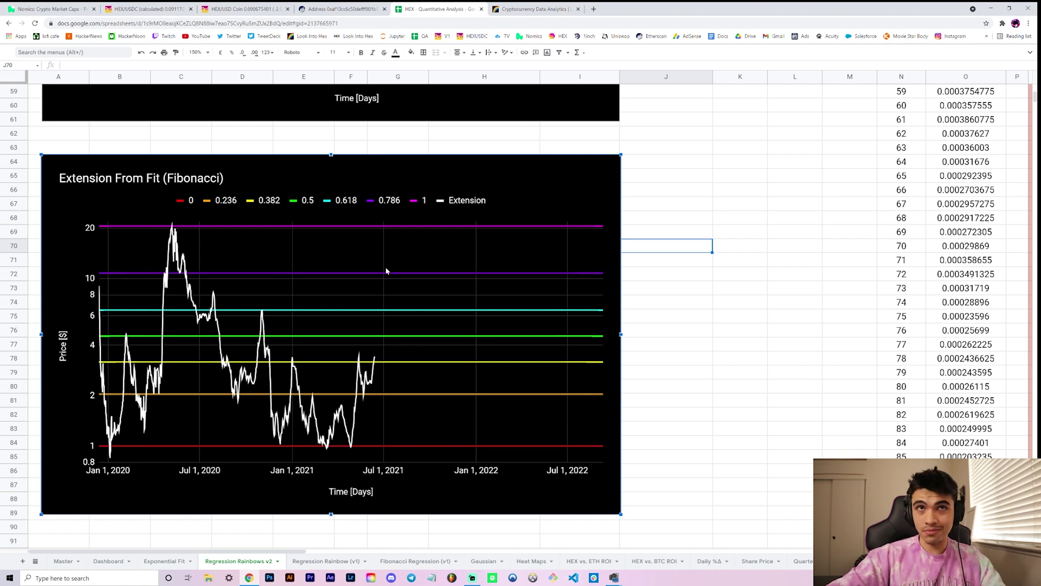
pyautogui.moveTo(386, 276)
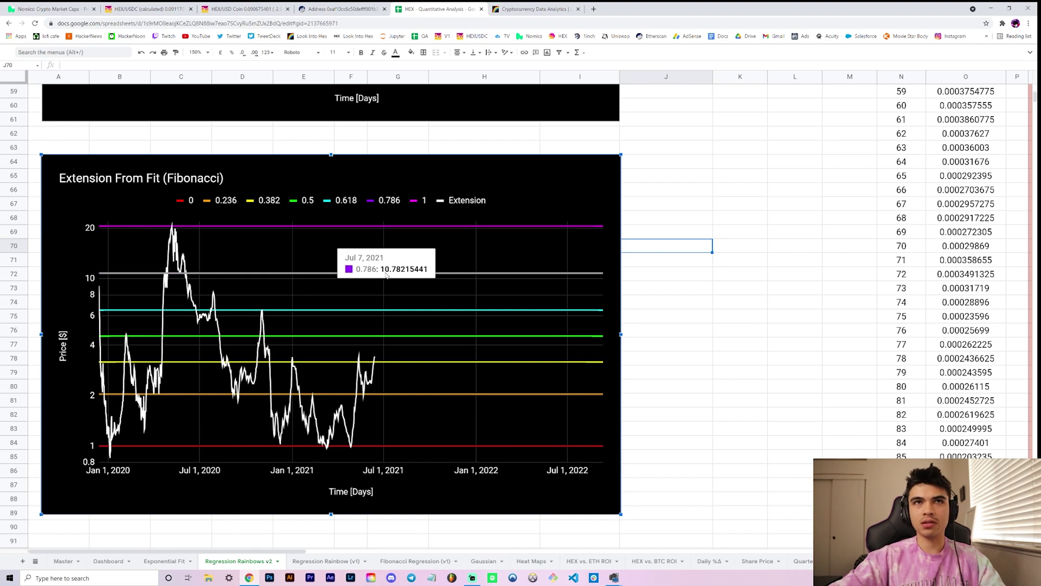
pyautogui.moveTo(389, 227)
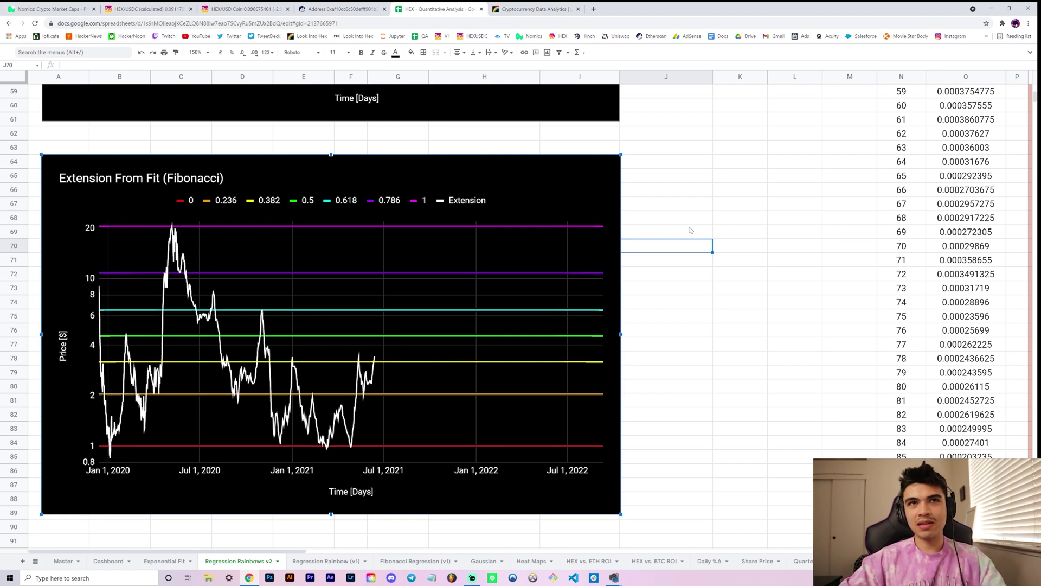
# Examine the price against the projected level bands on the Fibonacci Regression Rainbow chart
pyautogui.scroll(1, 521, 399)
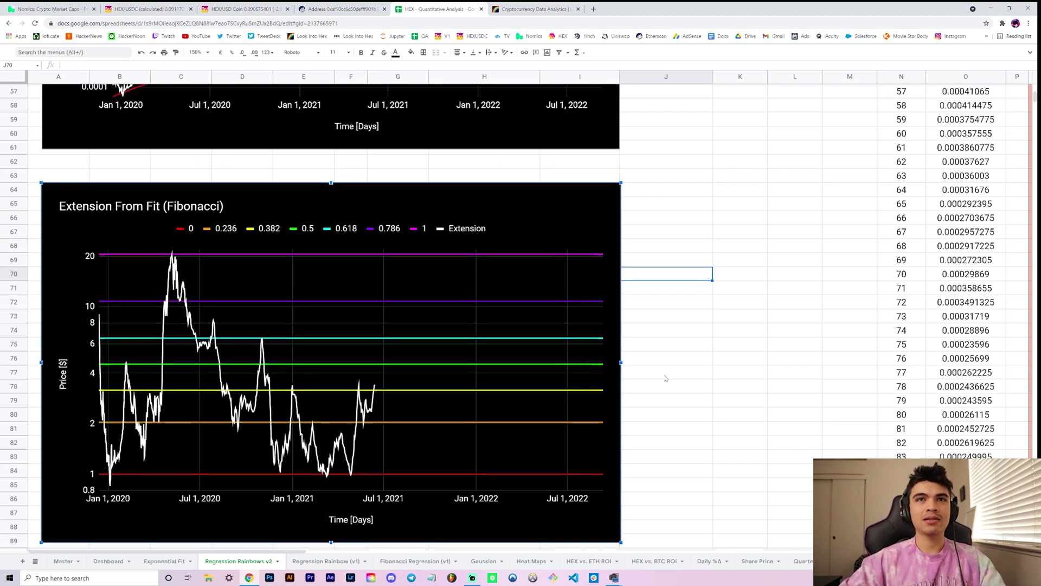
pyautogui.click(666, 375)
pyautogui.scroll(3, 666, 379)
pyautogui.scroll(3, 664, 388)
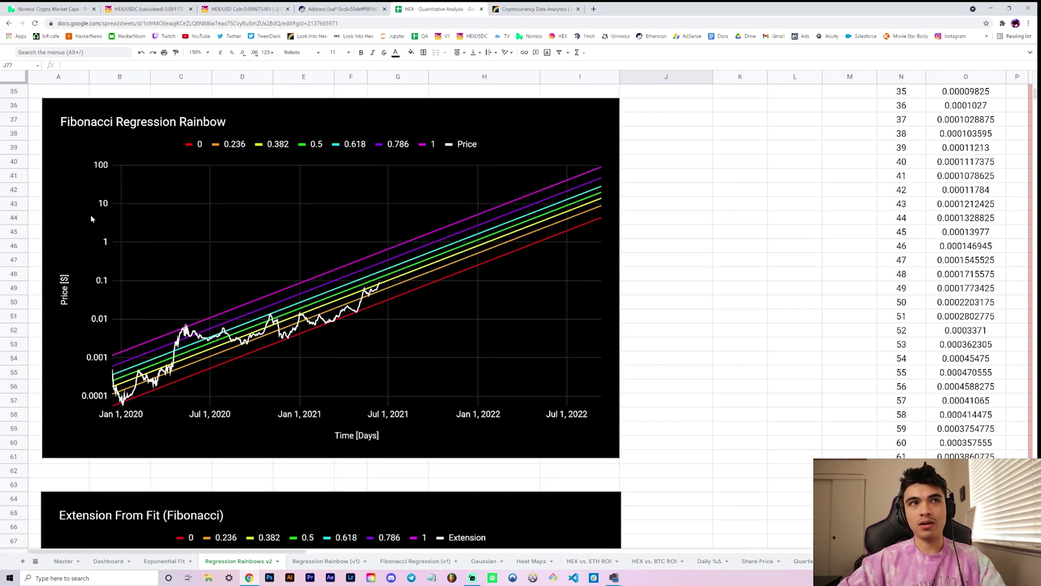
pyautogui.click(419, 258)
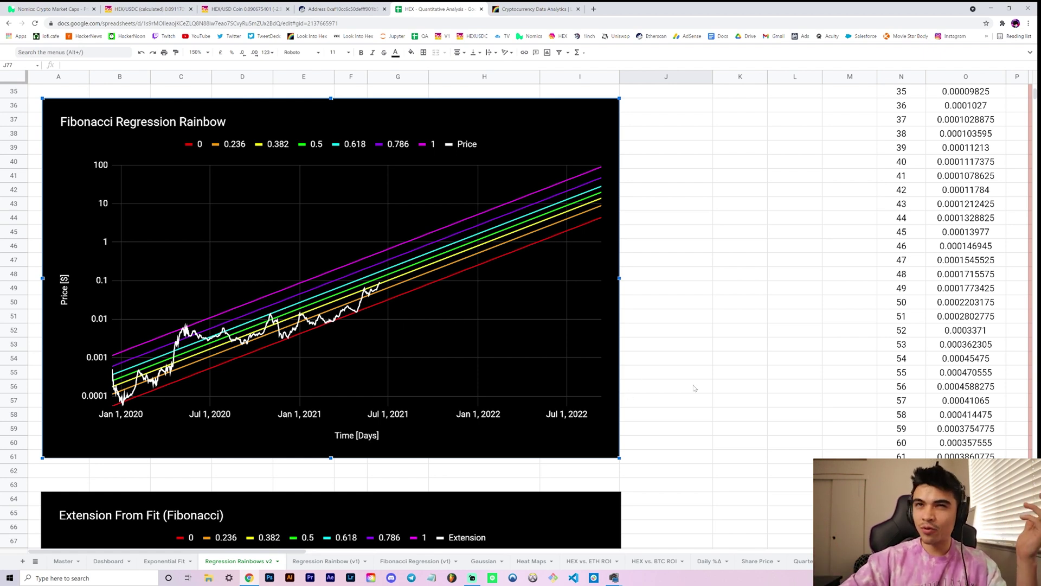
pyautogui.scroll(1, 694, 386)
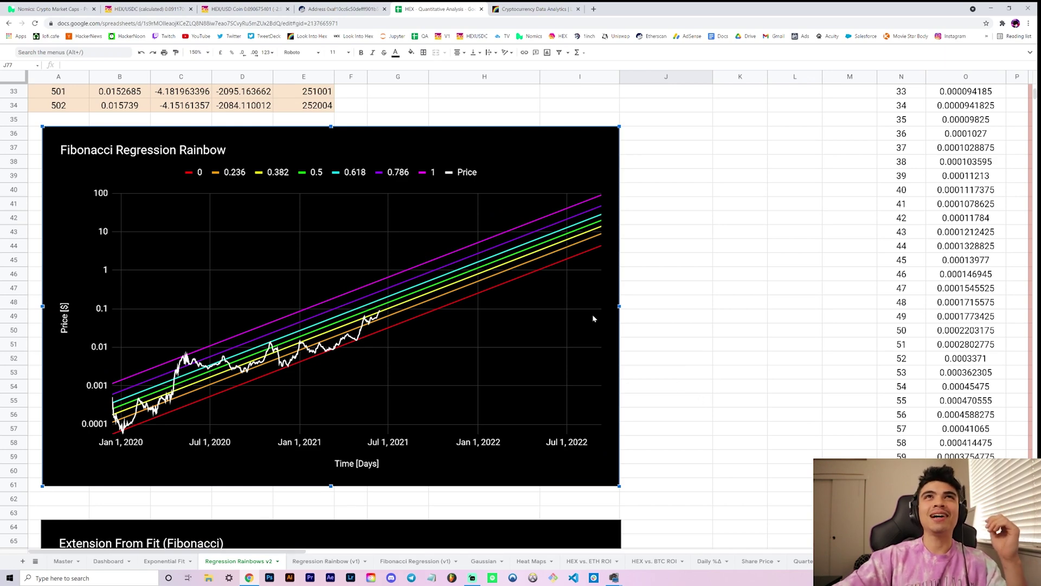
pyautogui.scroll(-1, 623, 324)
pyautogui.scroll(-5, 622, 323)
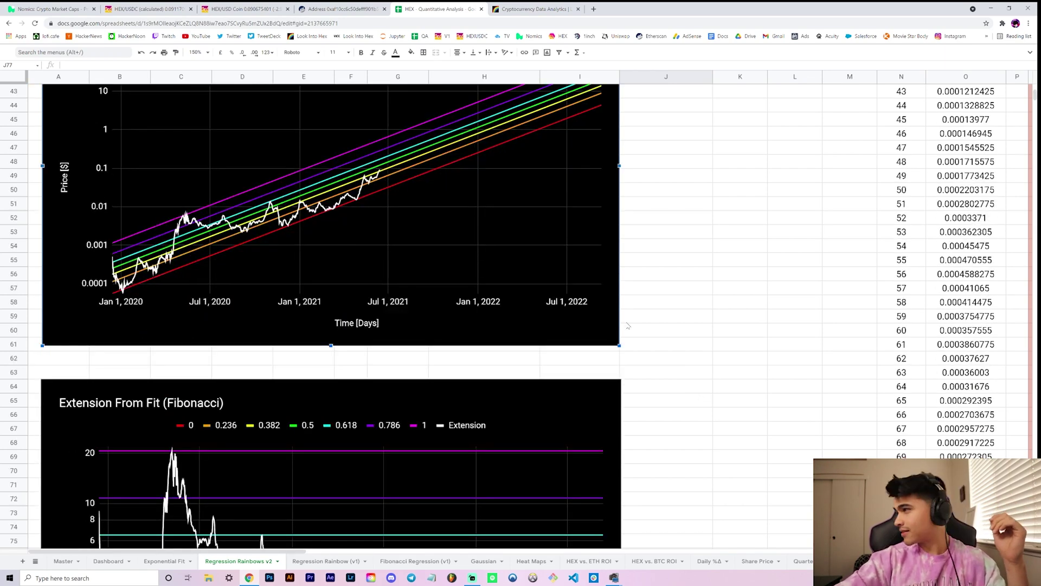
pyautogui.scroll(6, 628, 325)
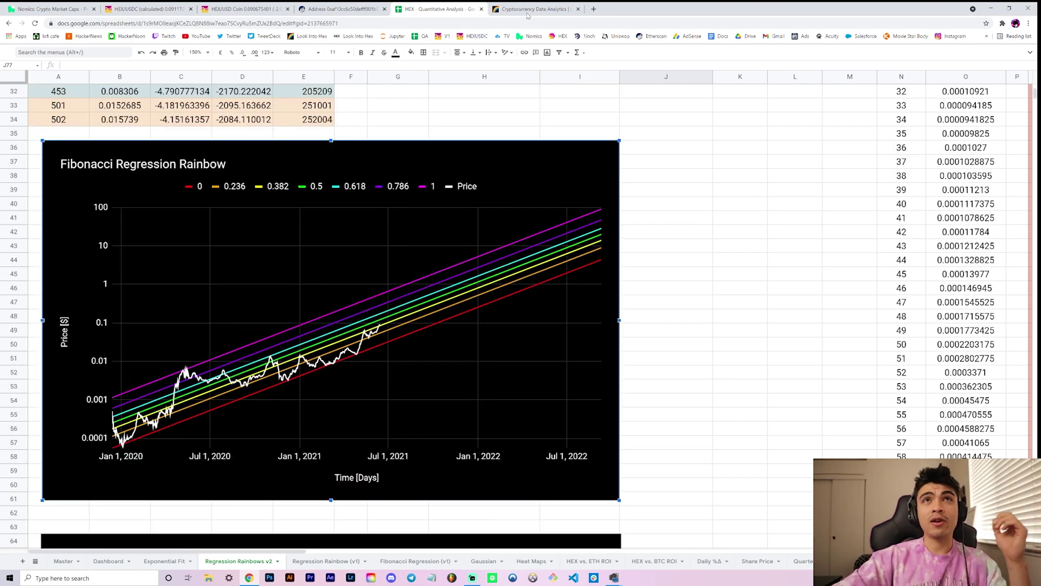
# Switch to the Nomics market cap ranking, reload it and compare HEX with Binance Coin
pyautogui.click(544, 6)
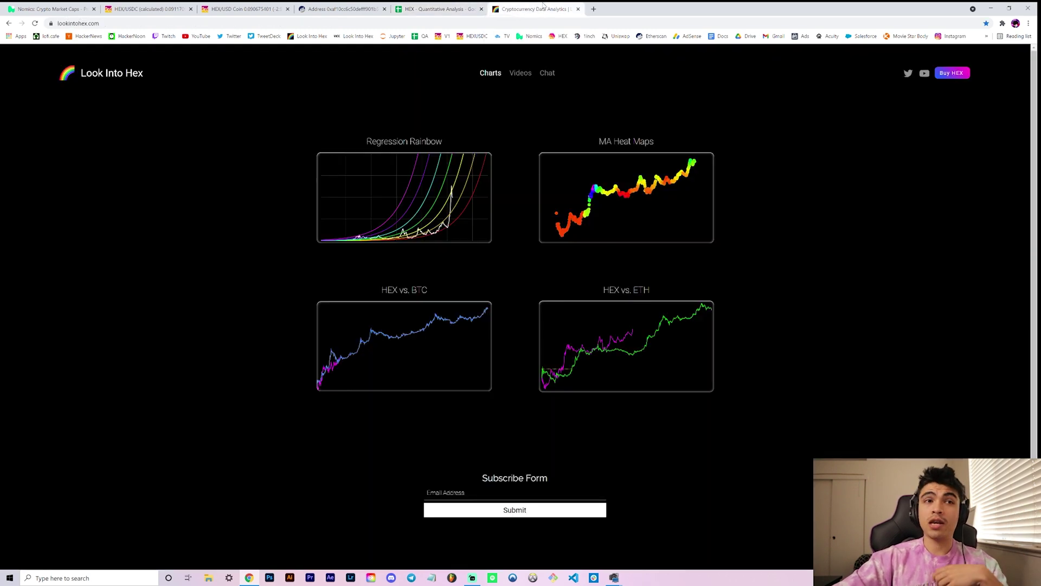
pyautogui.click(358, 6)
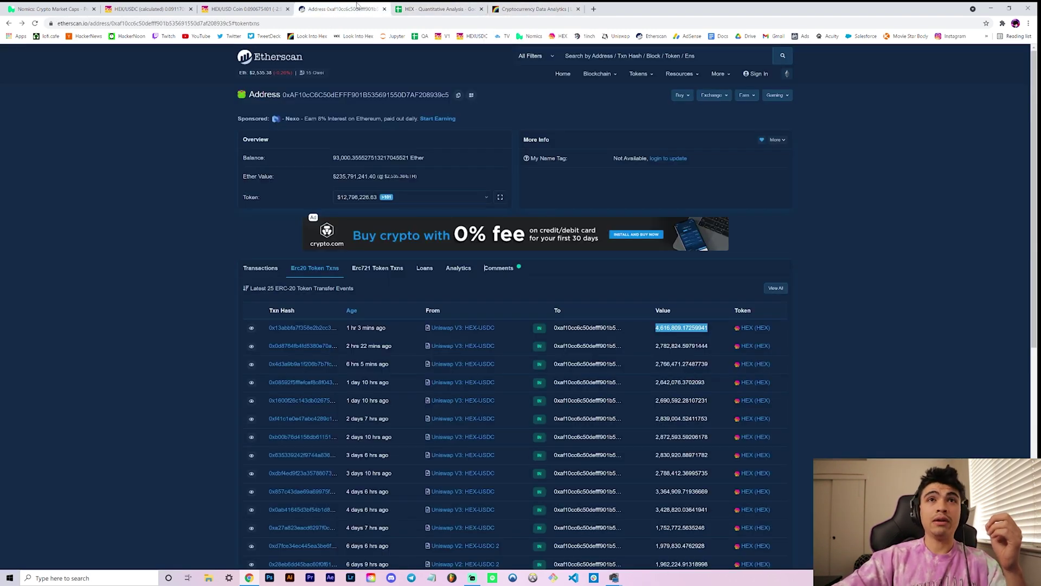
pyautogui.hotkey('ctrl', 'shift', 'Tab')
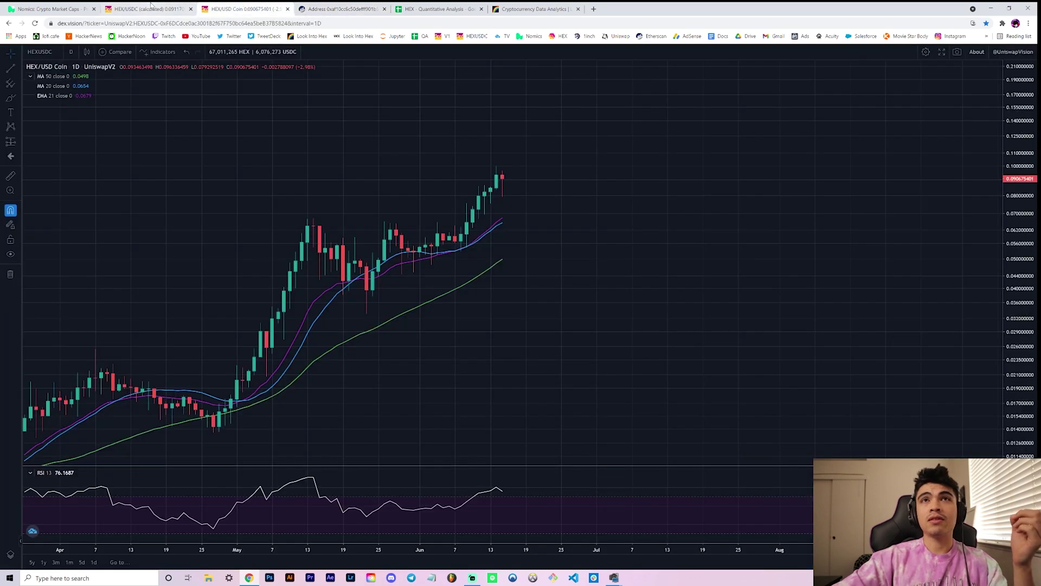
pyautogui.click(22, 5)
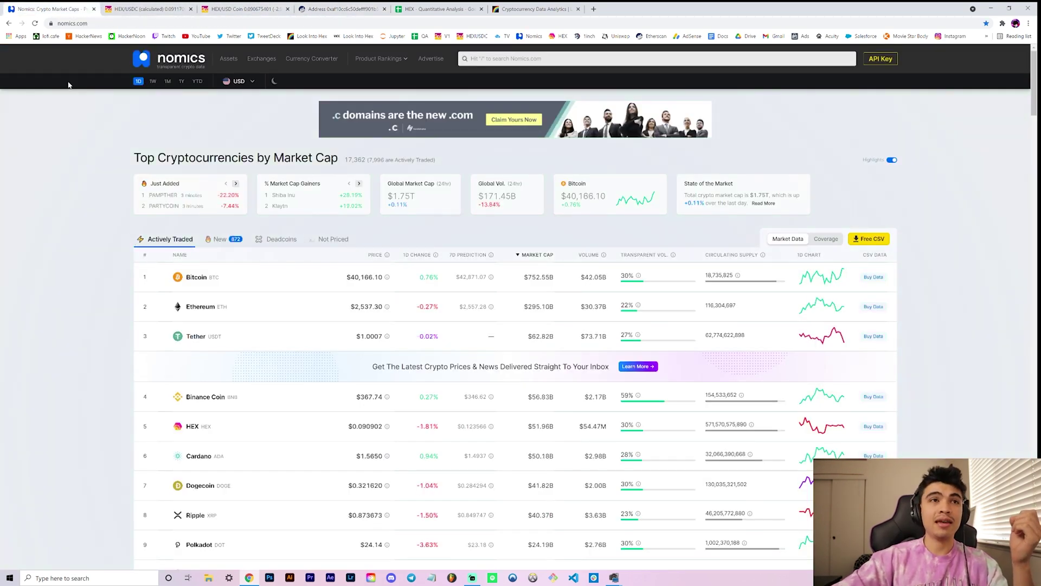
pyautogui.click(35, 23)
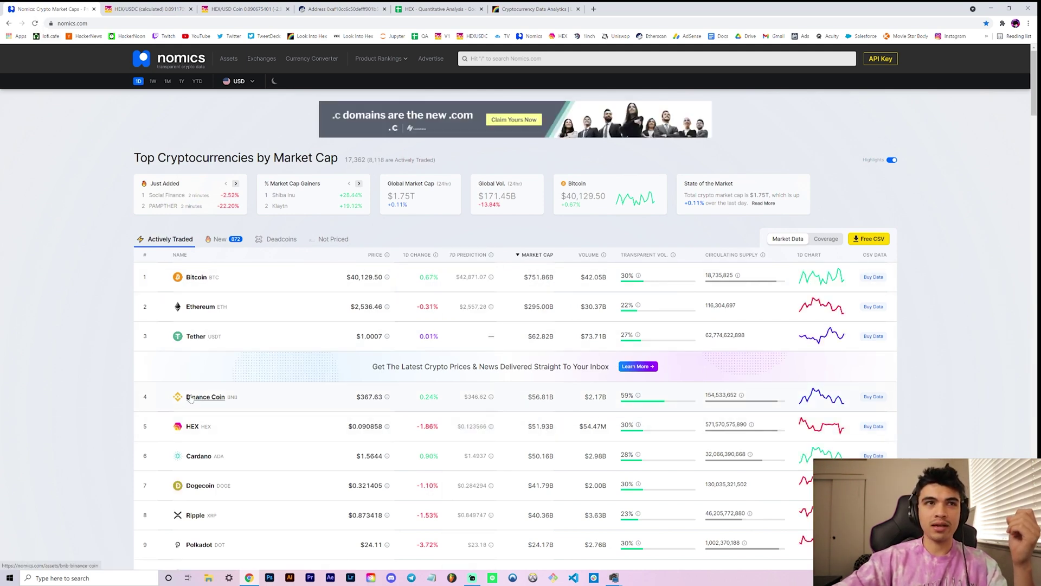
pyautogui.moveTo(201, 398); pyautogui.dragTo(116, 402)
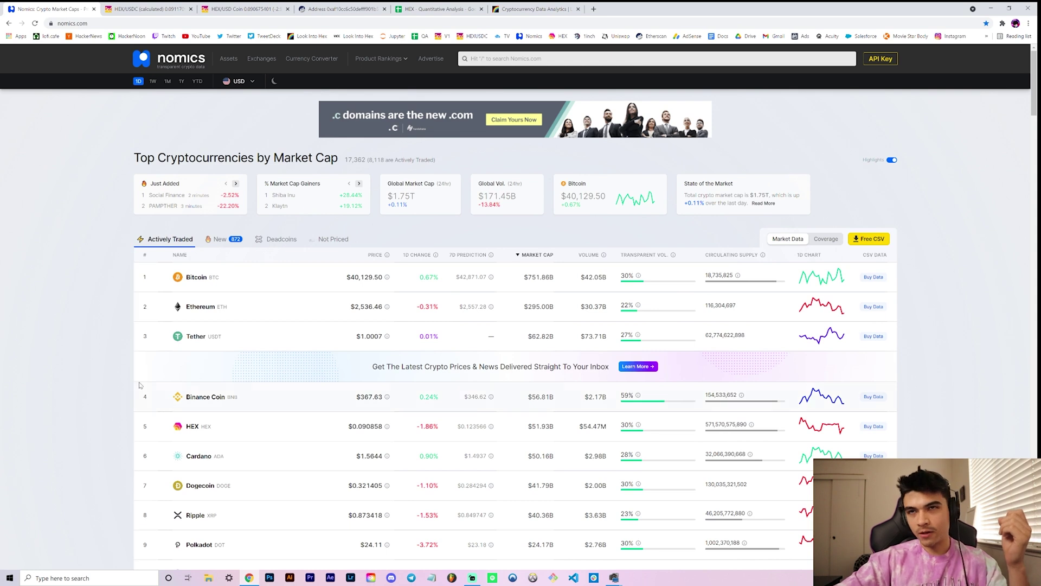